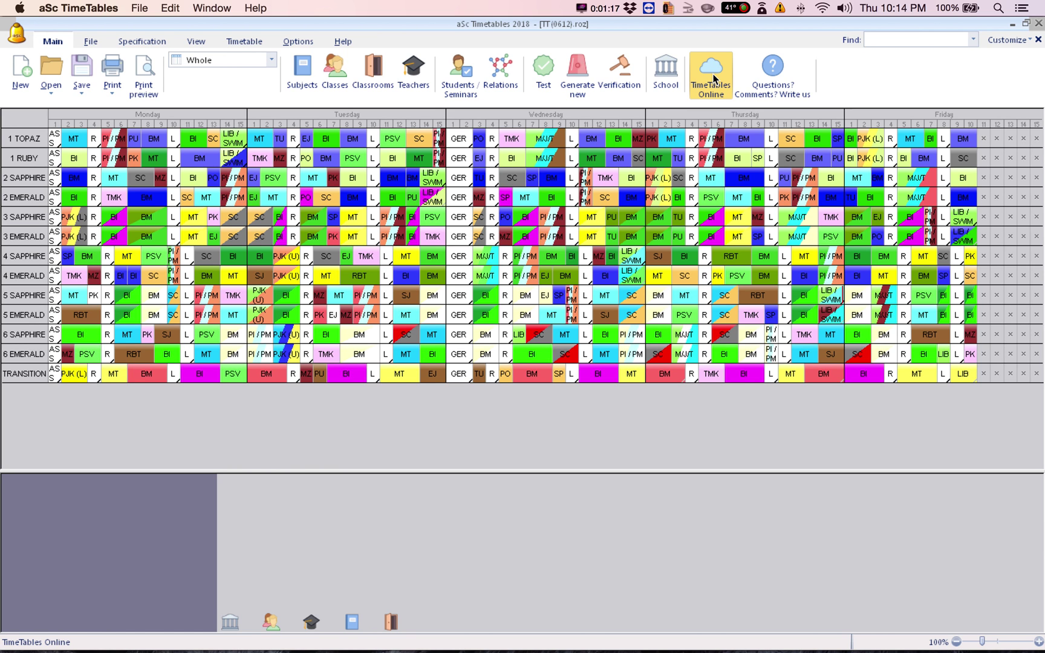
Log in to TimeTables Online with the school account's username and password
{"action": "left_click", "coordinate": [714, 78]}
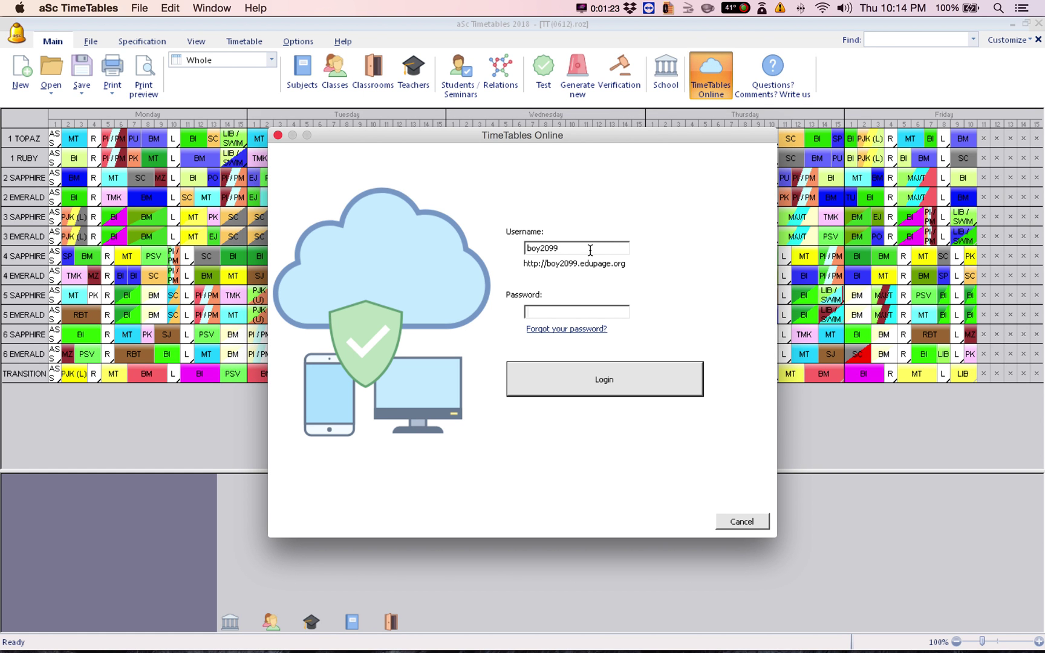
{"action": "left_click", "coordinate": [590, 250]}
{"action": "left_click_drag", "start_coordinate": [546, 269], "coordinate": [576, 271]}
{"action": "left_click", "coordinate": [552, 308]}
{"action": "type", "text": "******"}
{"action": "left_click", "coordinate": [605, 379]}
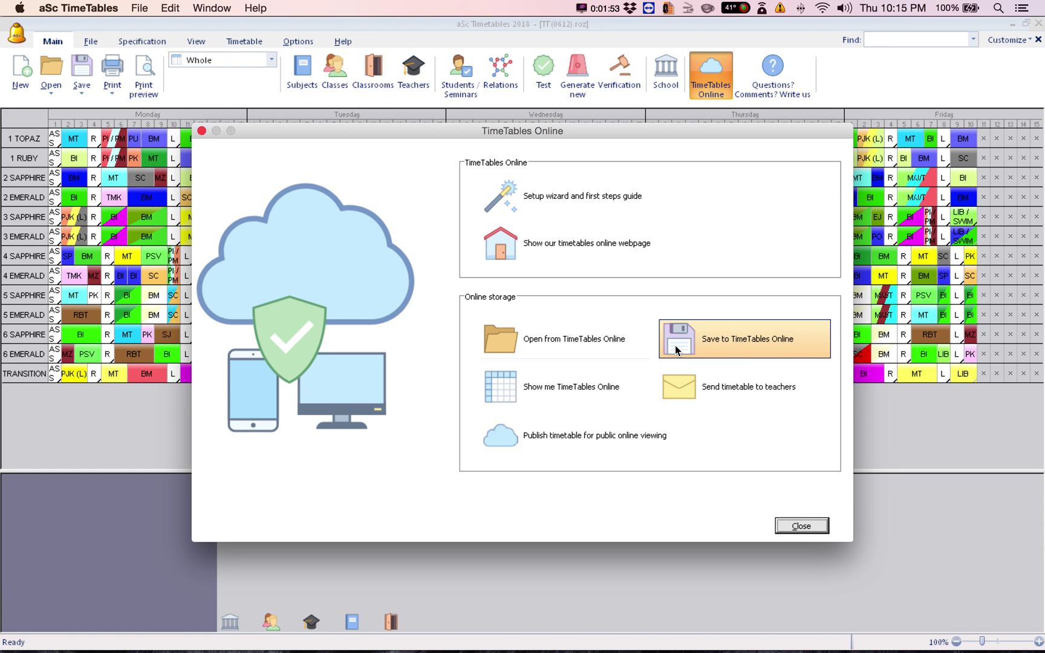
Save the timetable to TimeTables Online as test1, confirming the new filename
{"action": "left_click", "coordinate": [676, 346]}
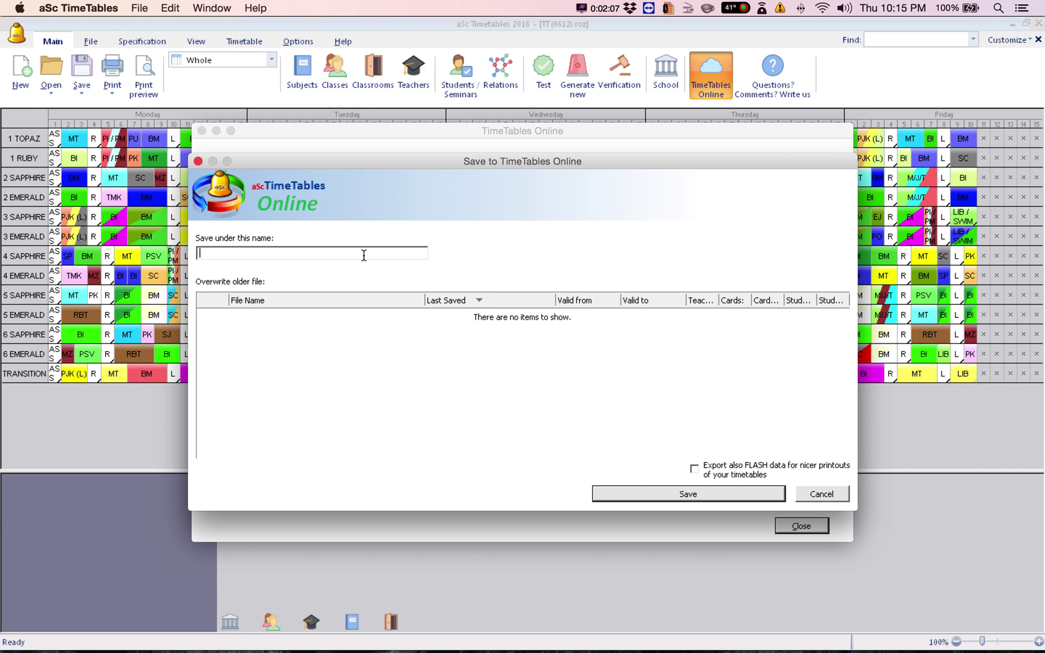
{"action": "type", "text": "test1"}
{"action": "left_click", "coordinate": [620, 498]}
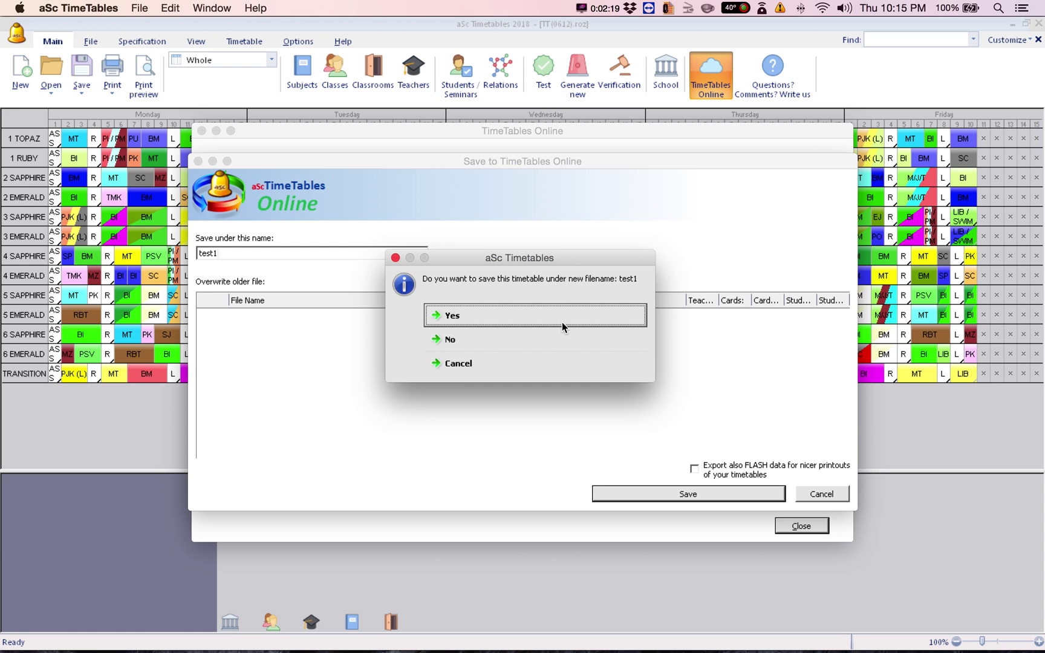
{"action": "left_click", "coordinate": [562, 321]}
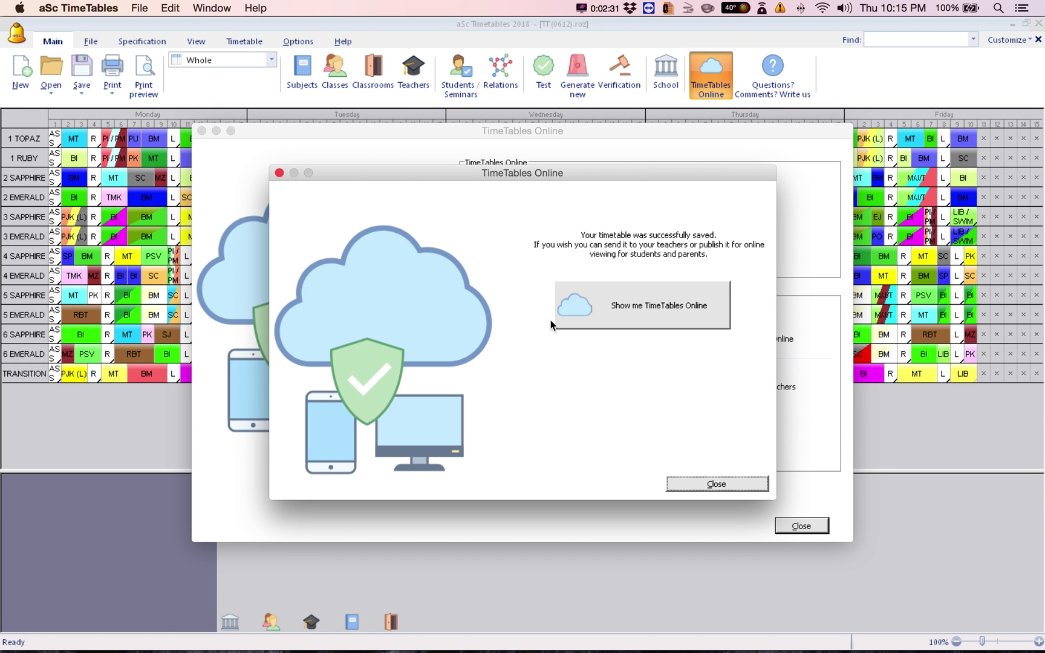
Open the saved test1 timetable on the TimeTables Online website
{"action": "left_click", "coordinate": [644, 314]}
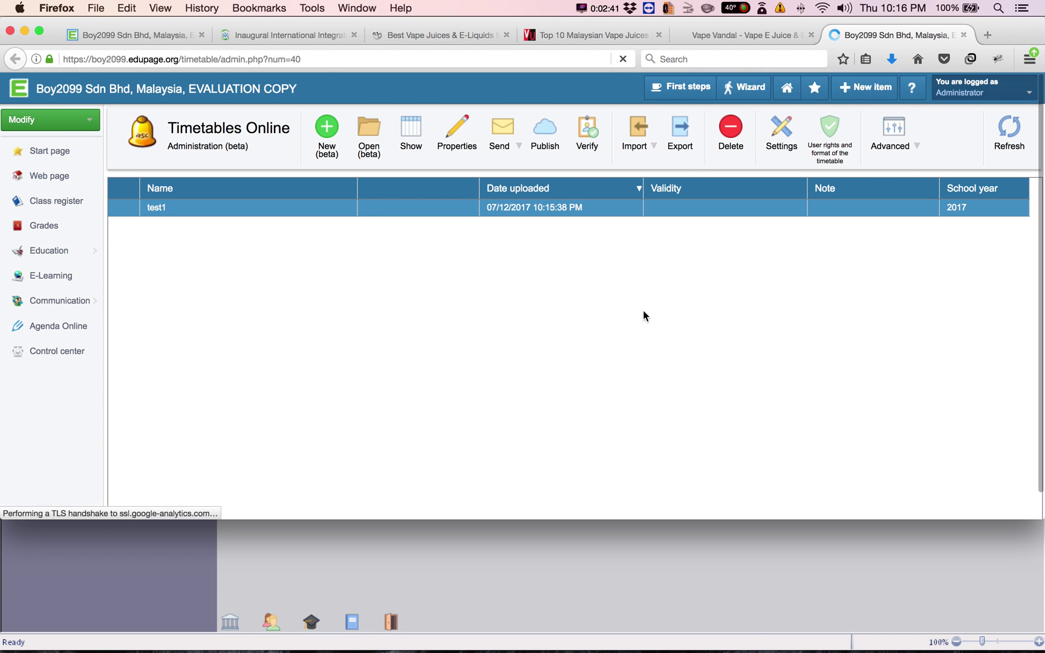
Close the five unrelated Firefox tabs and launch the Publish wizard for test1
{"action": "left_click", "coordinate": [811, 35]}
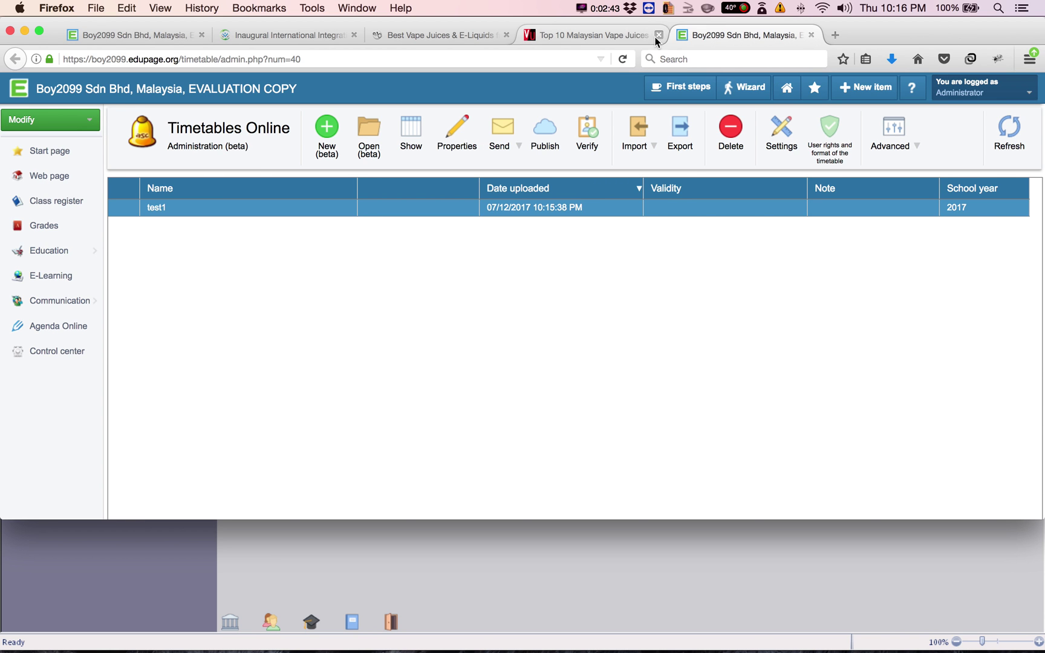
{"action": "left_click", "coordinate": [658, 34]}
{"action": "left_click", "coordinate": [506, 35]}
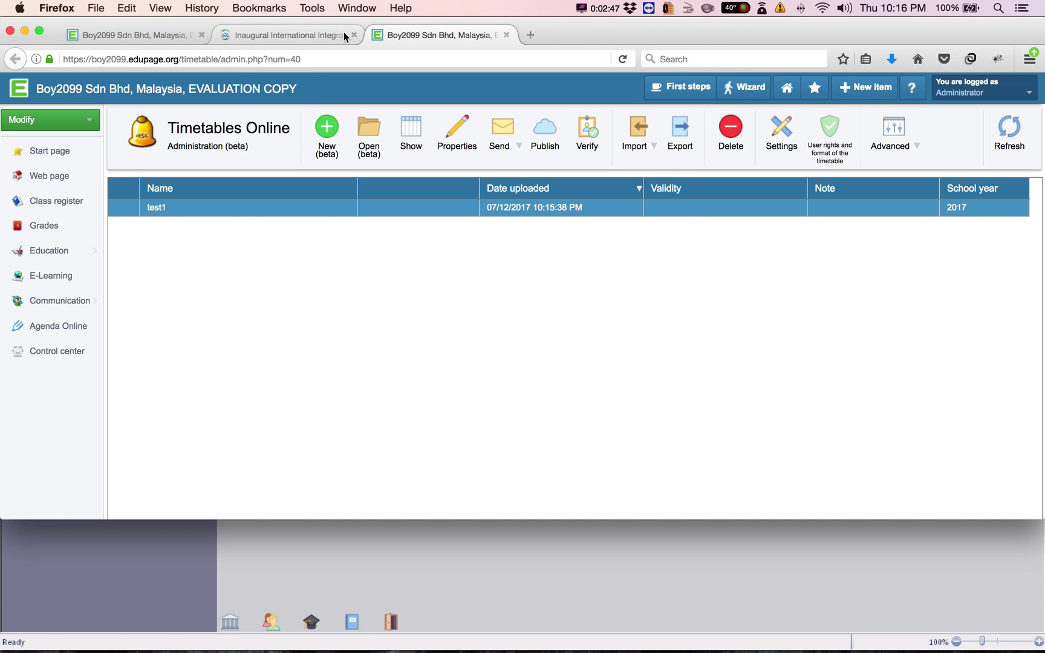
{"action": "left_click", "coordinate": [353, 35]}
{"action": "left_click", "coordinate": [202, 34]}
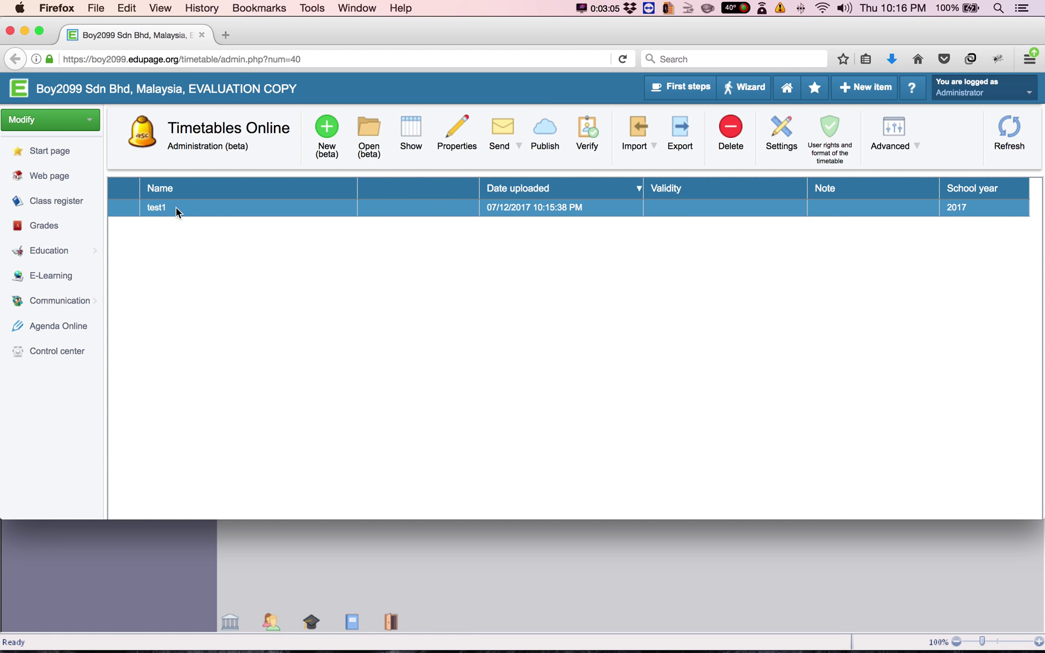
{"action": "left_click", "coordinate": [555, 150]}
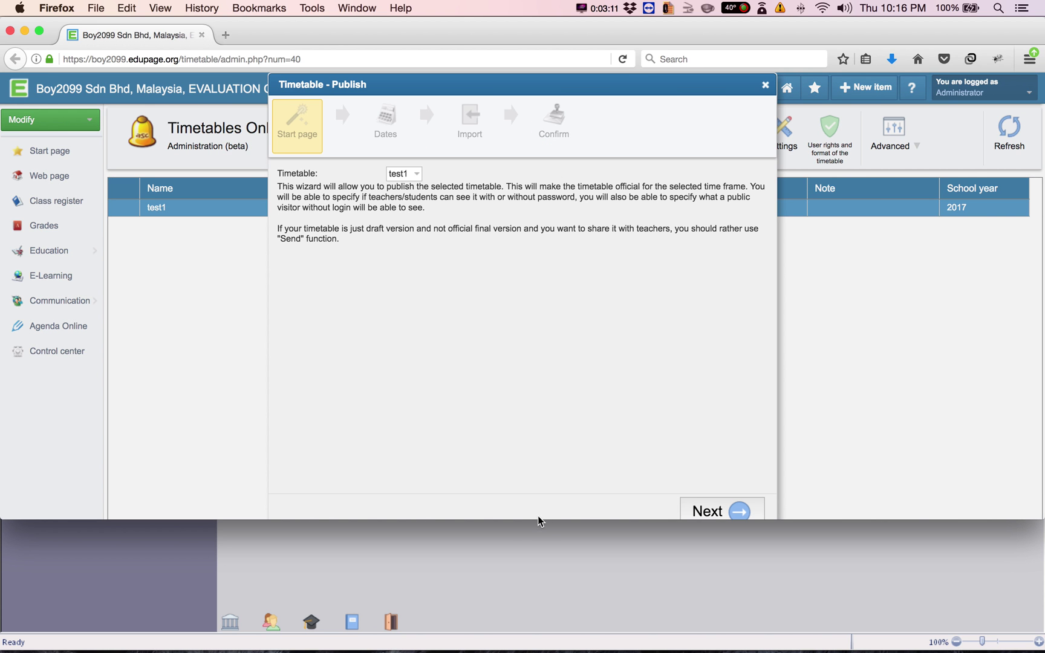
Make test1 valid from 12/1/2017 to 12/31/2017 in school year 2017
{"action": "left_click_drag", "start_coordinate": [537, 521], "coordinate": [528, 567]}
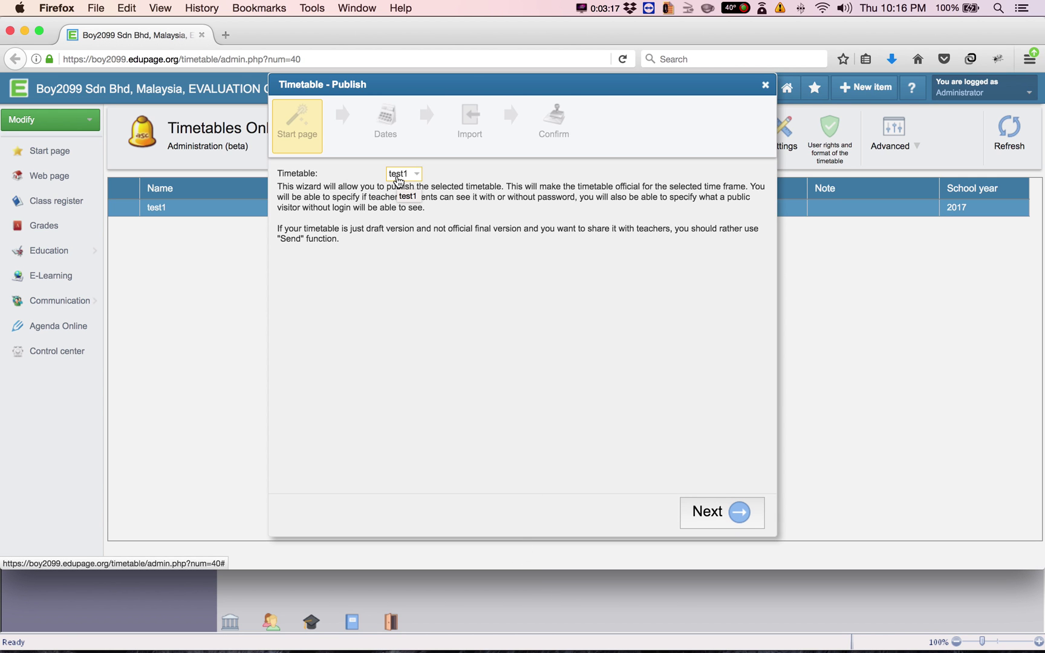
{"action": "left_click", "coordinate": [706, 517]}
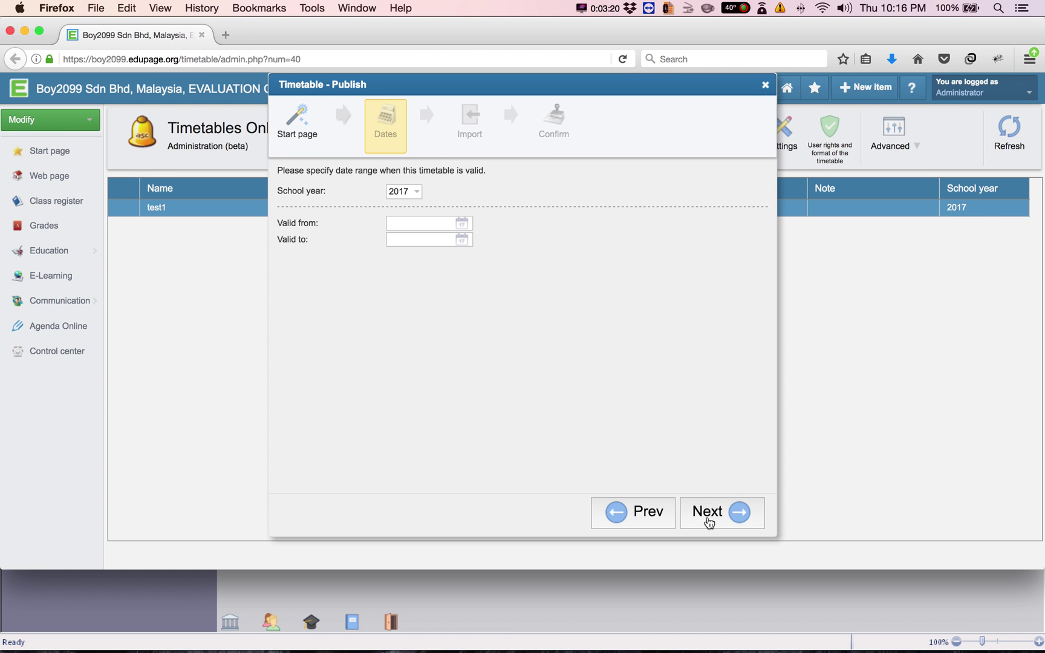
{"action": "left_click", "coordinate": [412, 220]}
{"action": "left_click", "coordinate": [497, 286]}
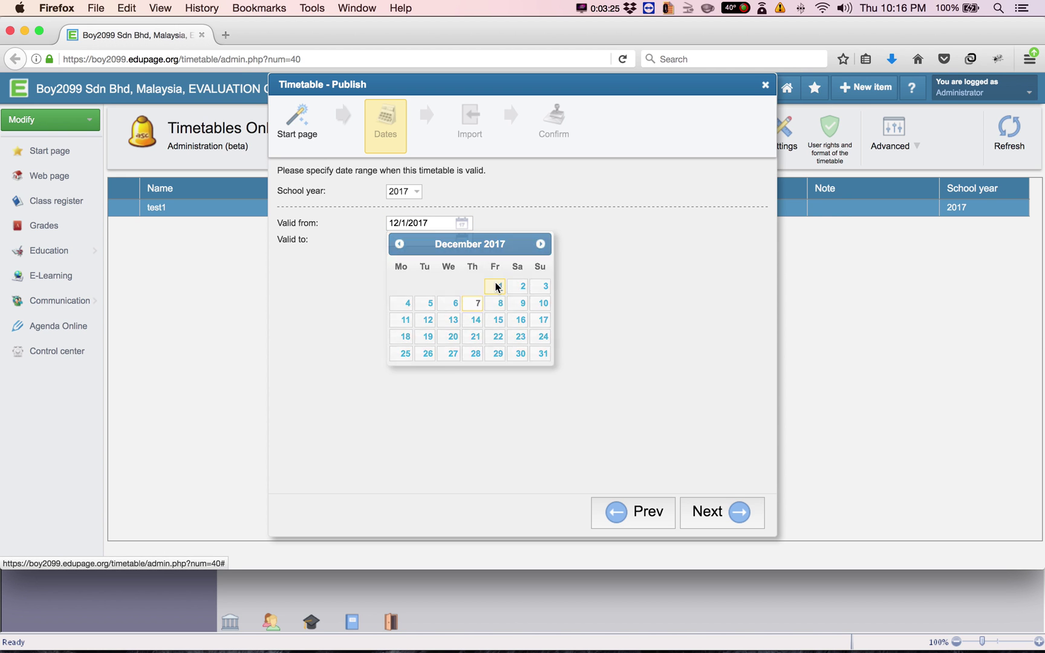
{"action": "left_click", "coordinate": [467, 239]}
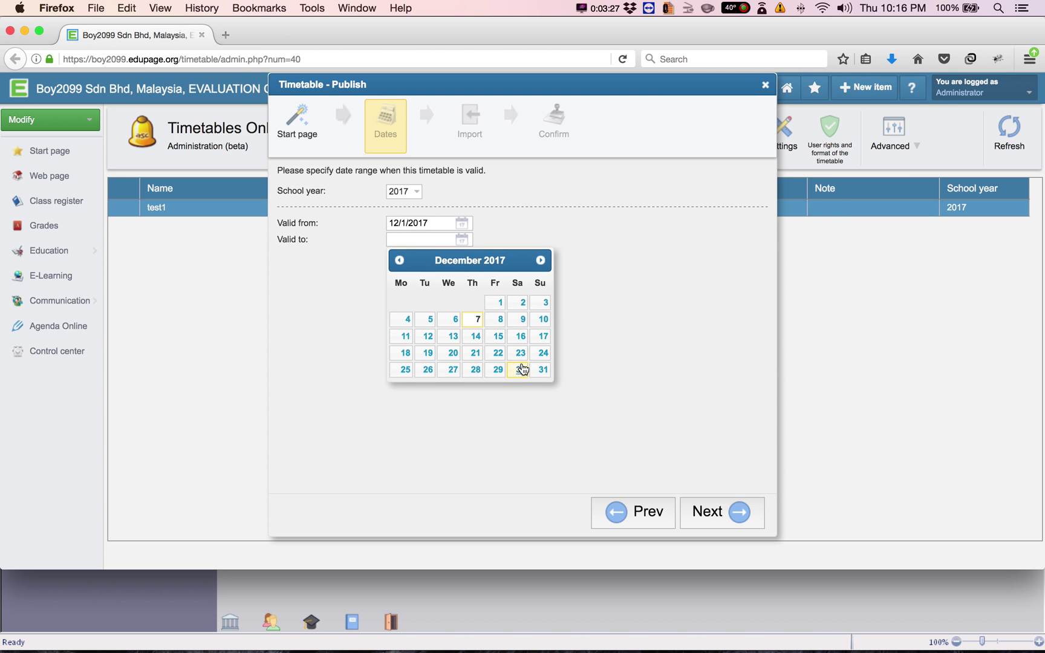
{"action": "left_click", "coordinate": [541, 369]}
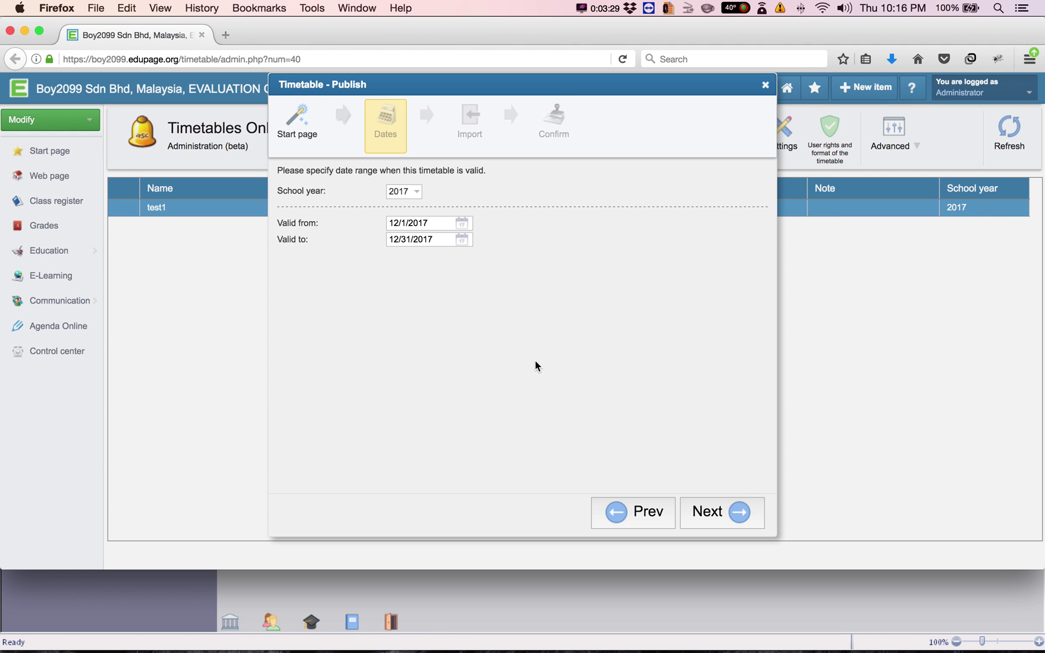
{"action": "left_click", "coordinate": [416, 193]}
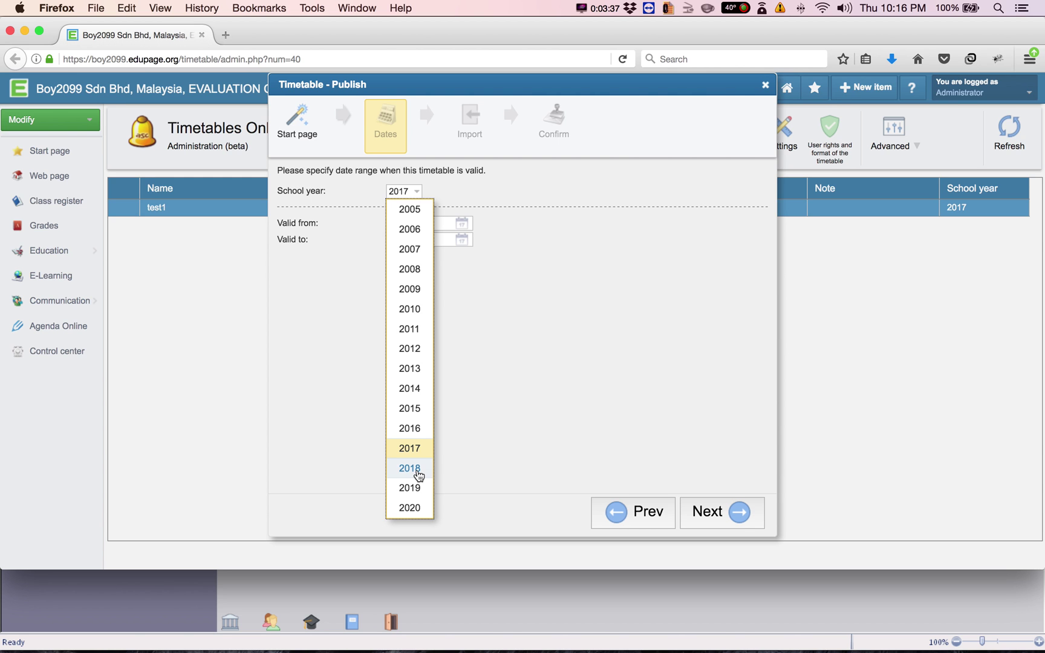
{"action": "left_click", "coordinate": [469, 408]}
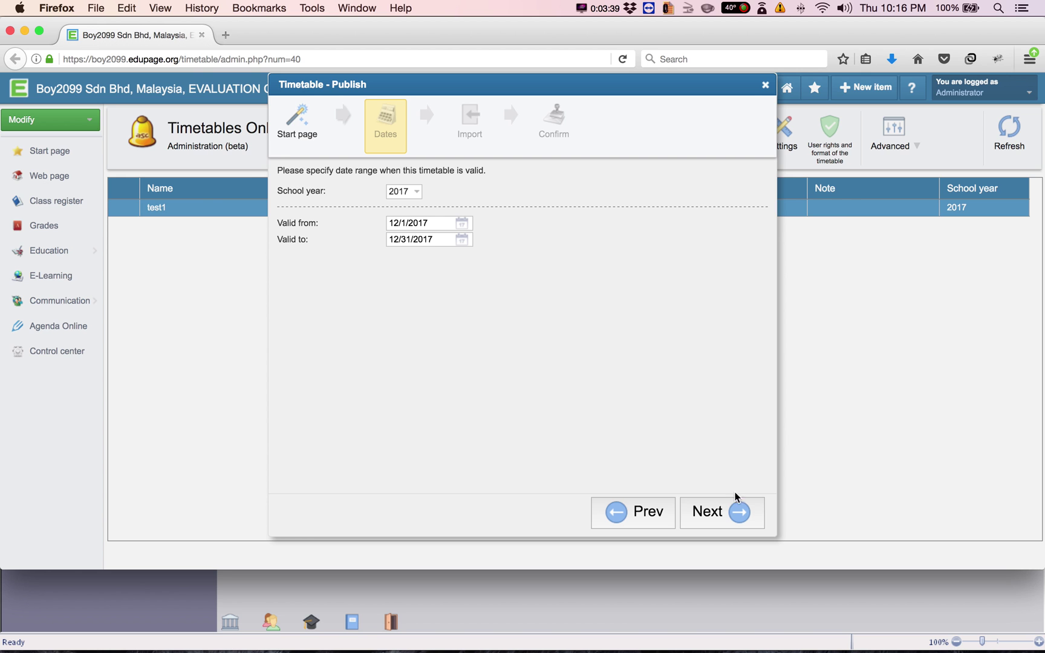
{"action": "left_click", "coordinate": [732, 519]}
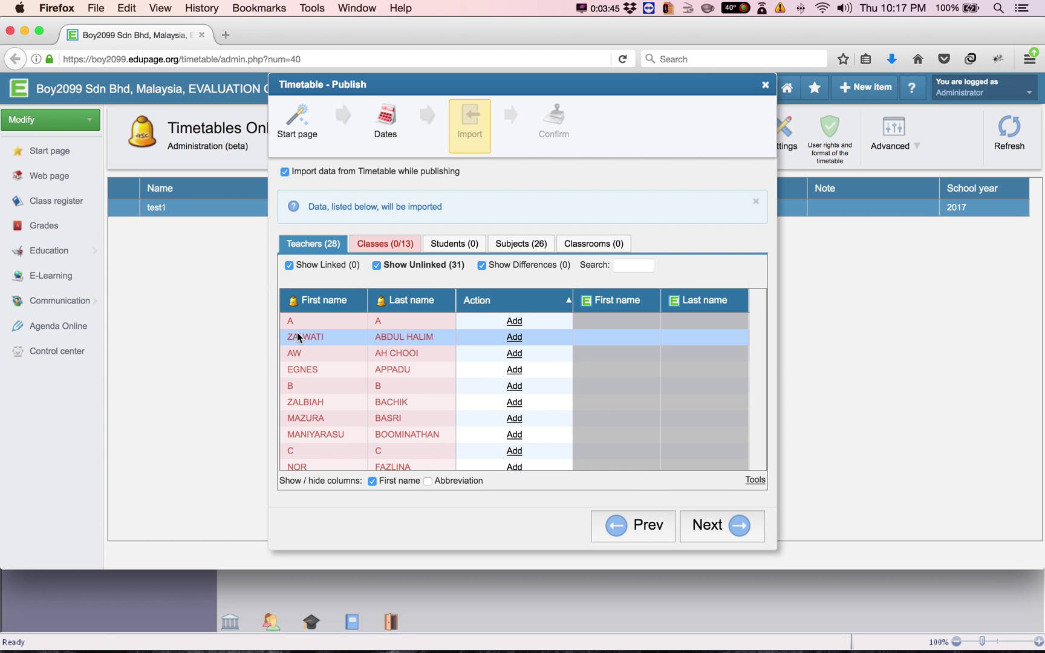
Scroll through the 28 teachers listed for import
{"action": "scroll", "coordinate": [356, 390], "scroll_direction": "down", "scroll_amount": 5}
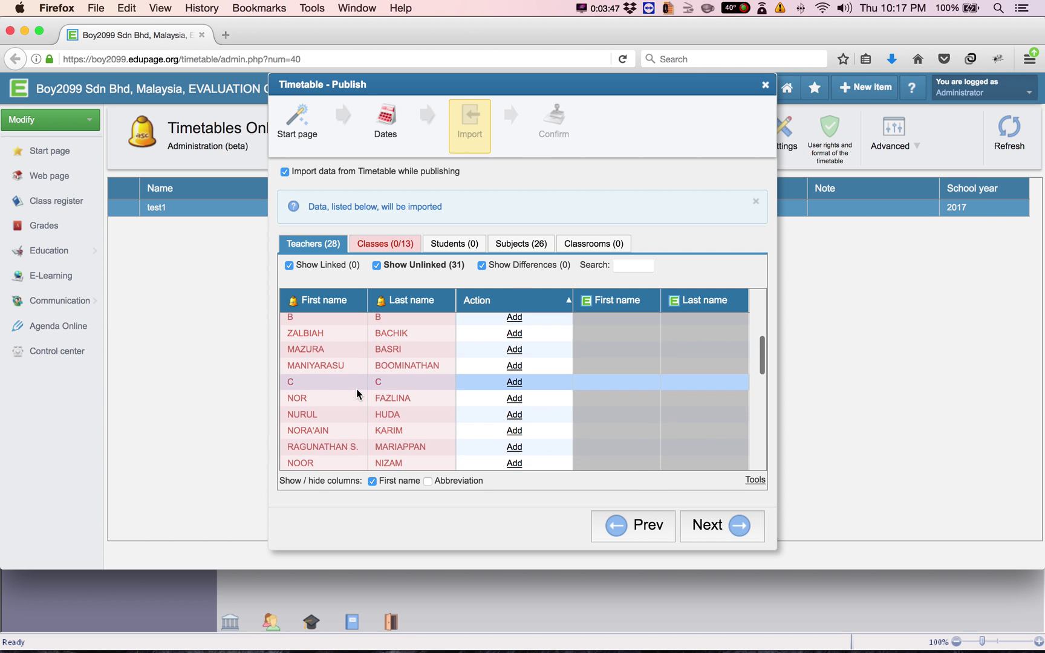
{"action": "scroll", "coordinate": [356, 390], "scroll_direction": "down", "scroll_amount": 5}
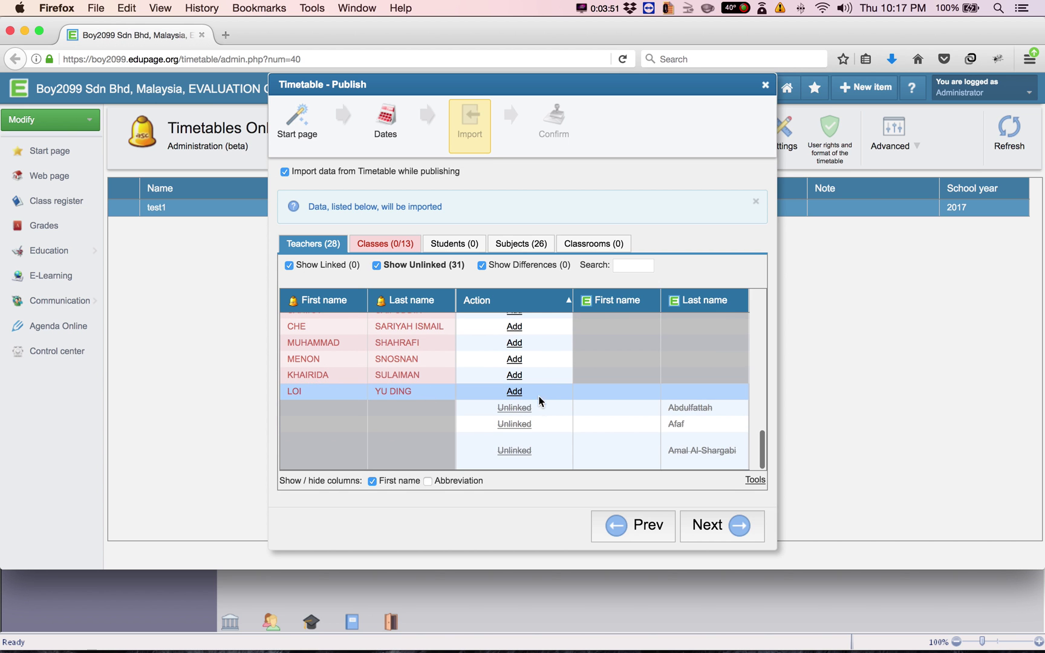
{"action": "scroll", "coordinate": [531, 404], "scroll_direction": "up", "scroll_amount": 10}
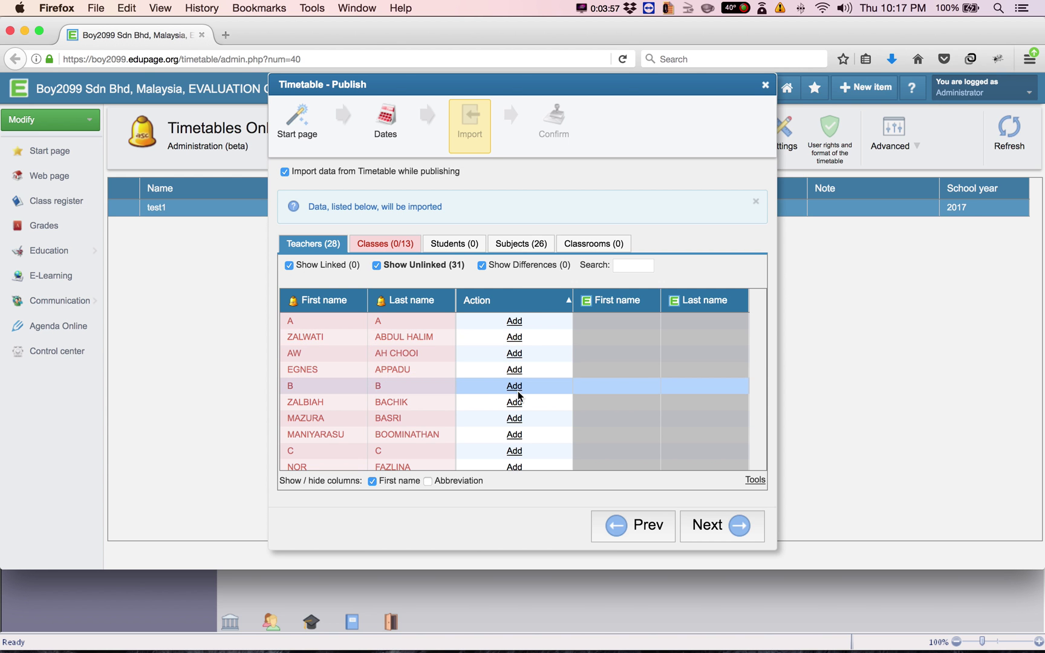
{"action": "scroll", "coordinate": [518, 396], "scroll_direction": "down", "scroll_amount": 1}
{"action": "scroll", "coordinate": [518, 396], "scroll_direction": "down", "scroll_amount": 10}
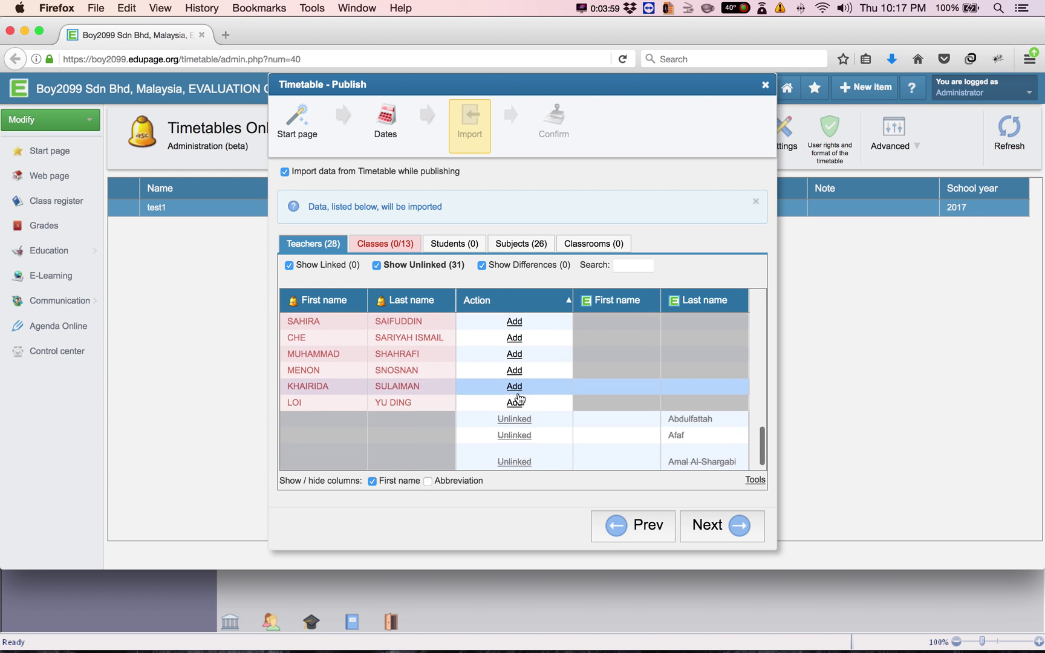
{"action": "scroll", "coordinate": [519, 398], "scroll_direction": "up", "scroll_amount": 3}
{"action": "scroll", "coordinate": [515, 397], "scroll_direction": "up", "scroll_amount": 8}
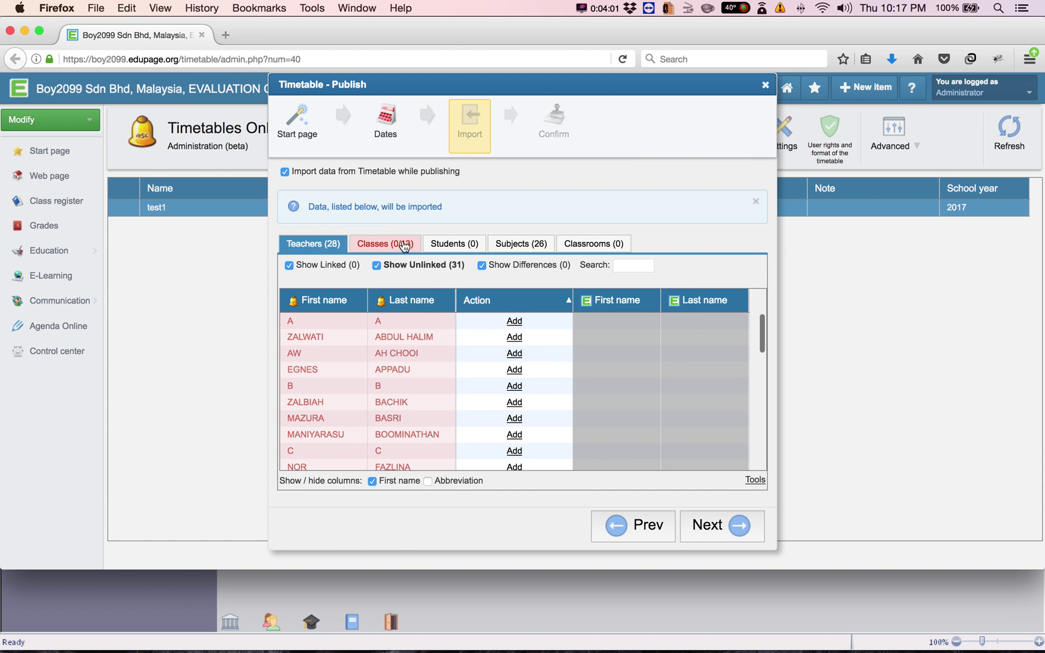
Show the 13 unlinked classes waiting to be imported
{"action": "left_click", "coordinate": [402, 243]}
{"action": "scroll", "coordinate": [555, 455], "scroll_direction": "down", "scroll_amount": 3}
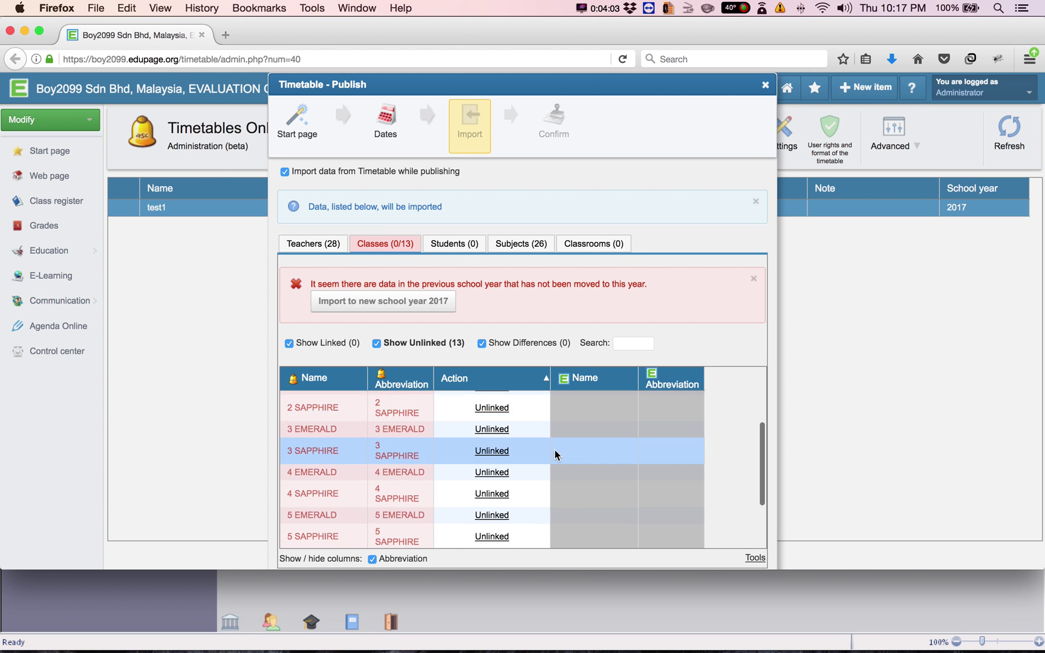
{"action": "scroll", "coordinate": [555, 455], "scroll_direction": "up", "scroll_amount": 3}
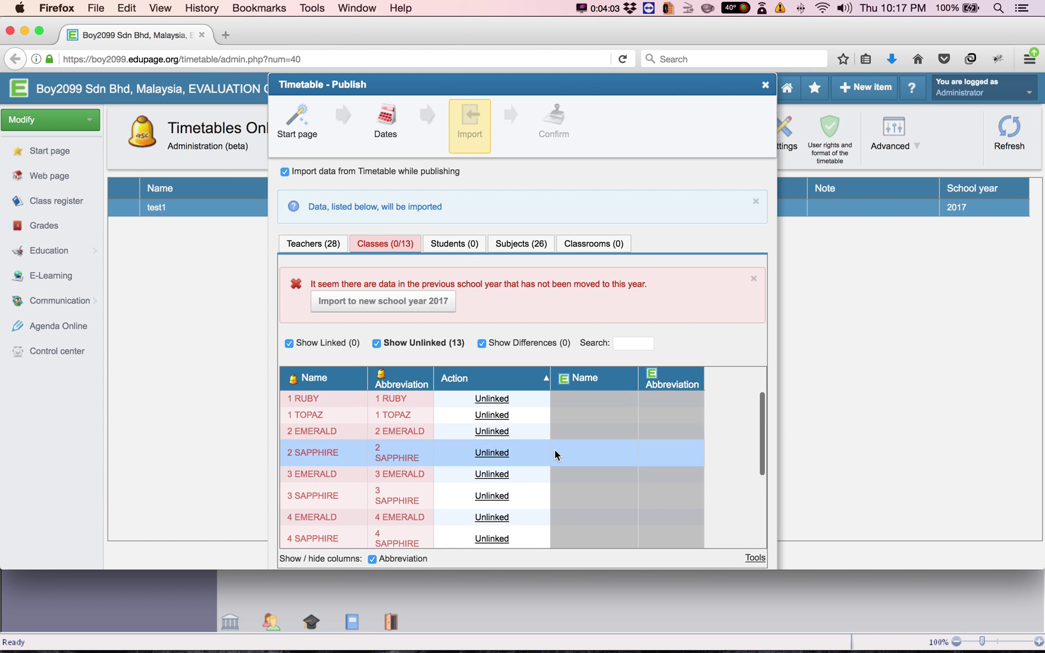
Set classes 1 RUBY, 1 TOPAZ, 2 EMERALD, 2 SAPPHIRE, 3 EMERALD and 3 SAPPHIRE to Add
{"action": "left_click", "coordinate": [760, 560]}
{"action": "left_click", "coordinate": [486, 400]}
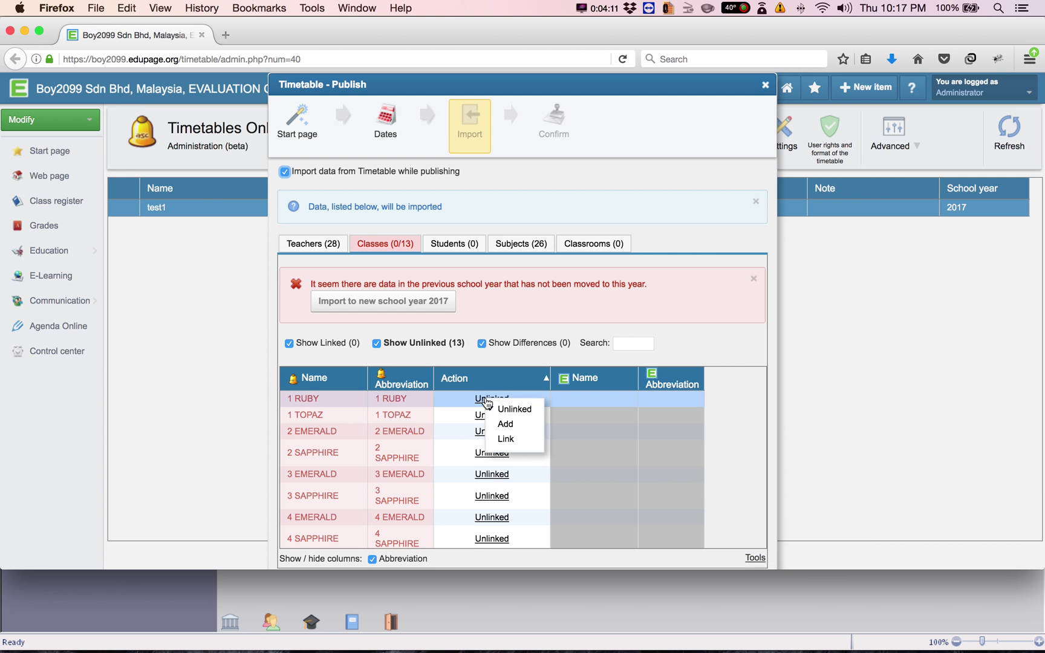
{"action": "left_click", "coordinate": [506, 422]}
{"action": "left_click", "coordinate": [497, 404]}
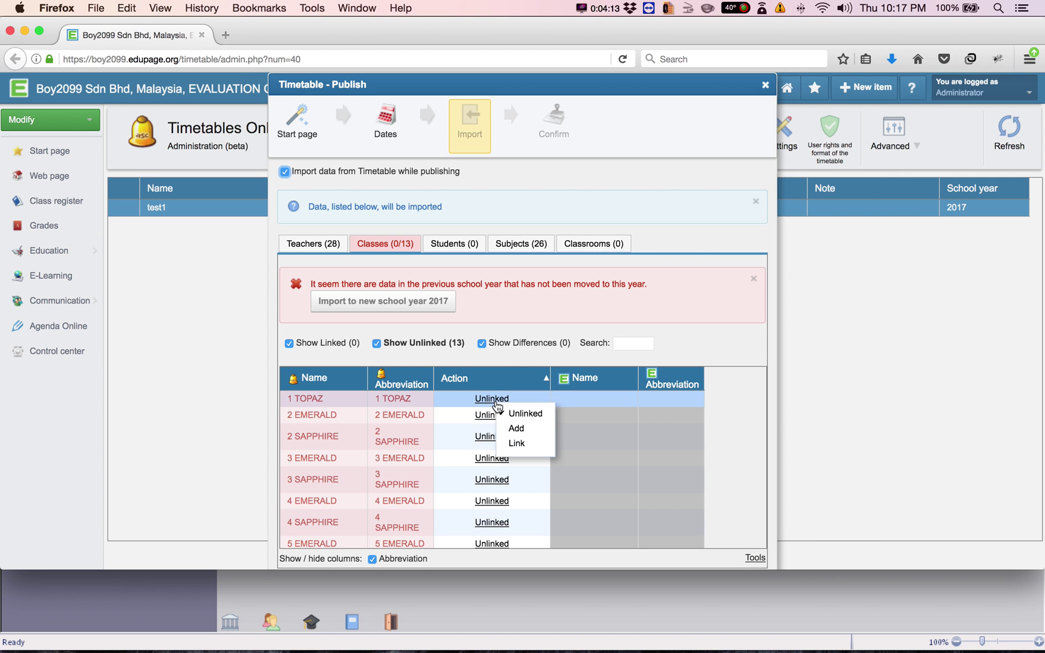
{"action": "left_click", "coordinate": [511, 427]}
{"action": "left_click", "coordinate": [491, 400]}
{"action": "left_click", "coordinate": [508, 425]}
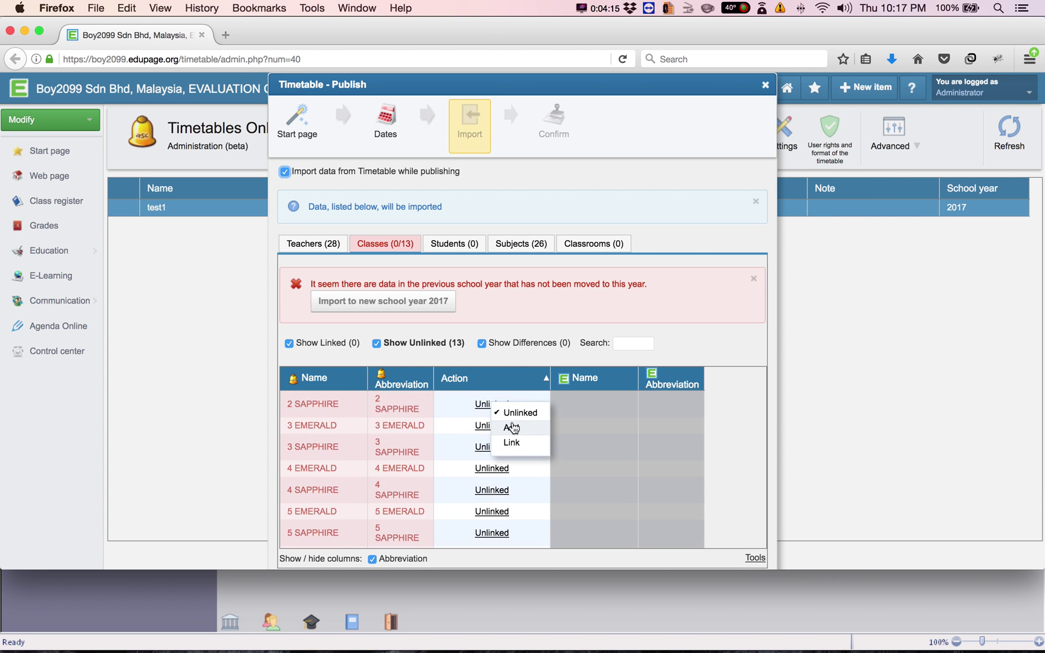
{"action": "left_click", "coordinate": [491, 401]}
{"action": "left_click", "coordinate": [509, 426]}
{"action": "left_click", "coordinate": [492, 400]}
{"action": "left_click", "coordinate": [509, 426]}
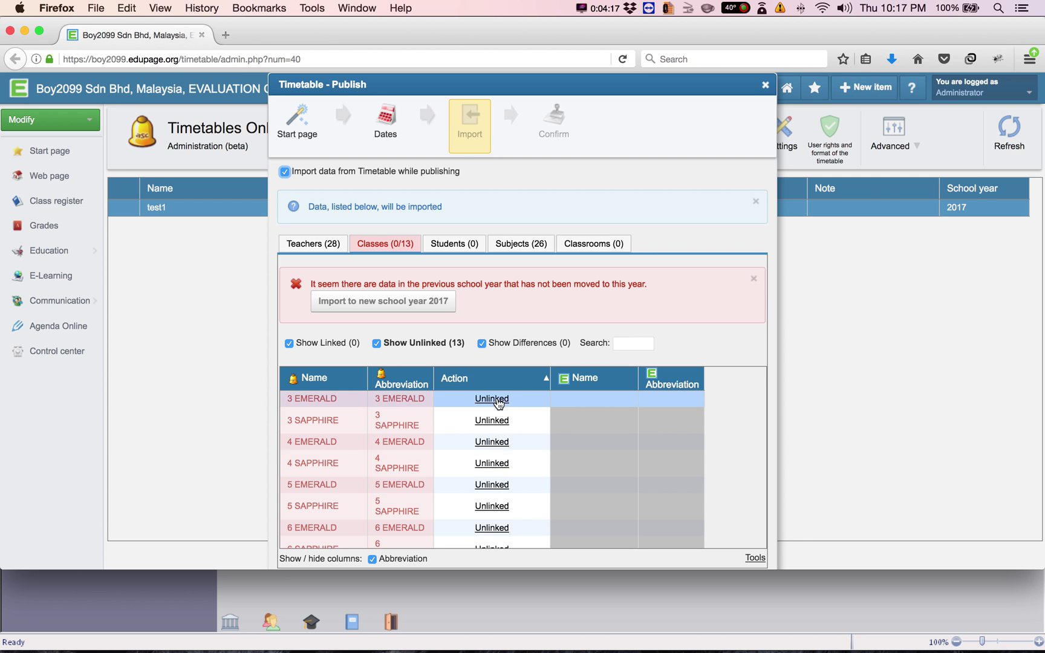
{"action": "left_click", "coordinate": [491, 404]}
{"action": "left_click", "coordinate": [492, 405]}
{"action": "left_click", "coordinate": [492, 404]}
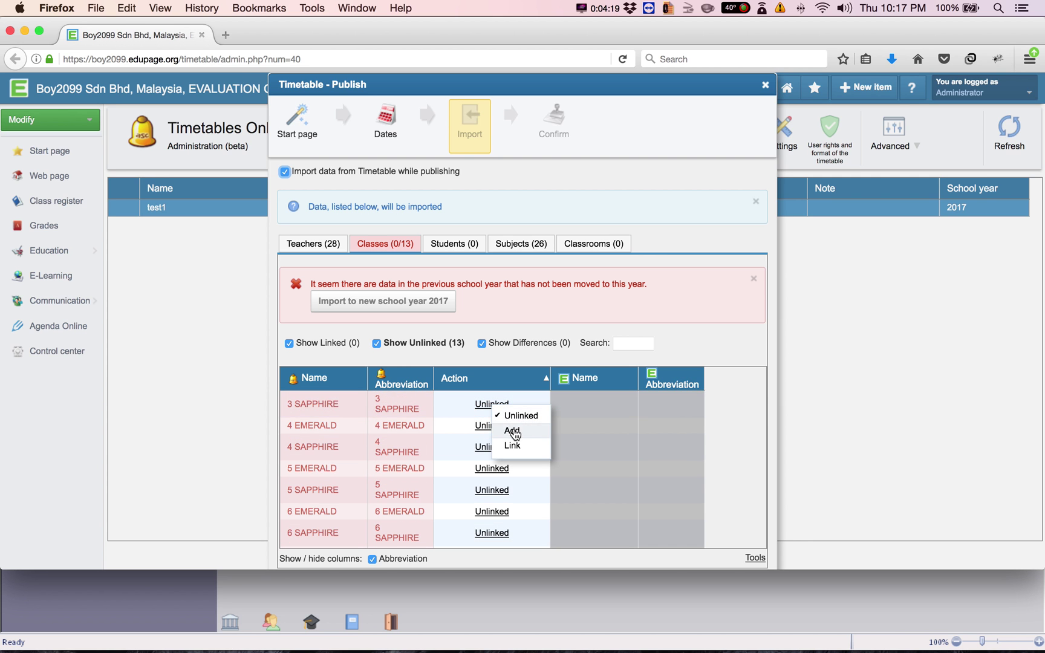
{"action": "left_click", "coordinate": [508, 424]}
Set classes 4 EMERALD through 6 SAPPHIRE and TRANSITION to Add as new classes
{"action": "left_click", "coordinate": [491, 399]}
{"action": "left_click", "coordinate": [508, 425]}
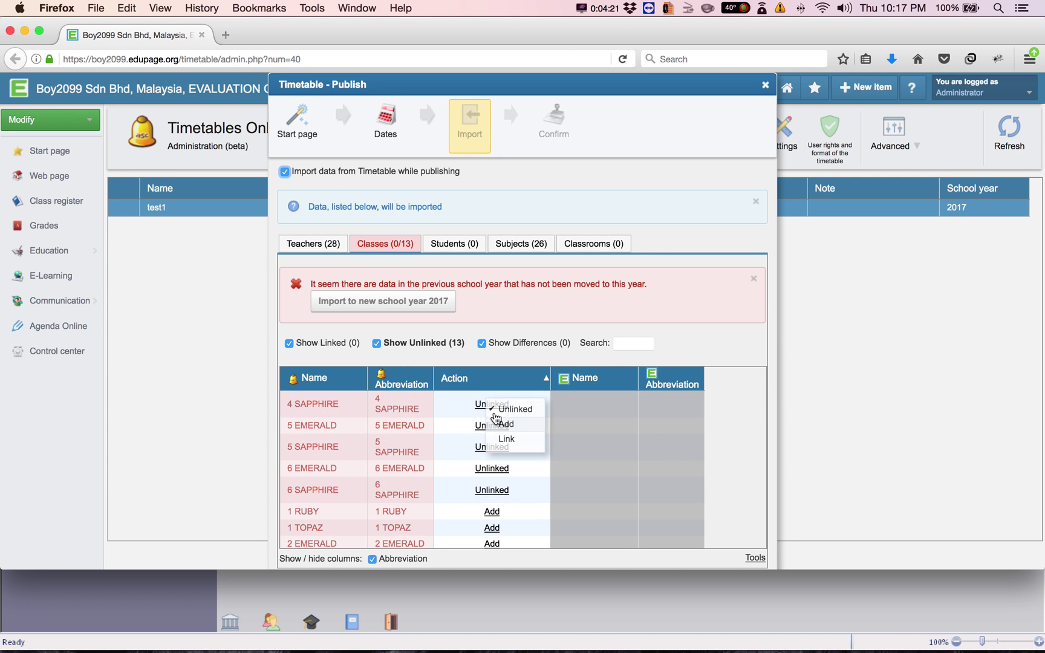
{"action": "left_click", "coordinate": [492, 404]}
{"action": "left_click", "coordinate": [508, 425]}
{"action": "left_click", "coordinate": [499, 399]}
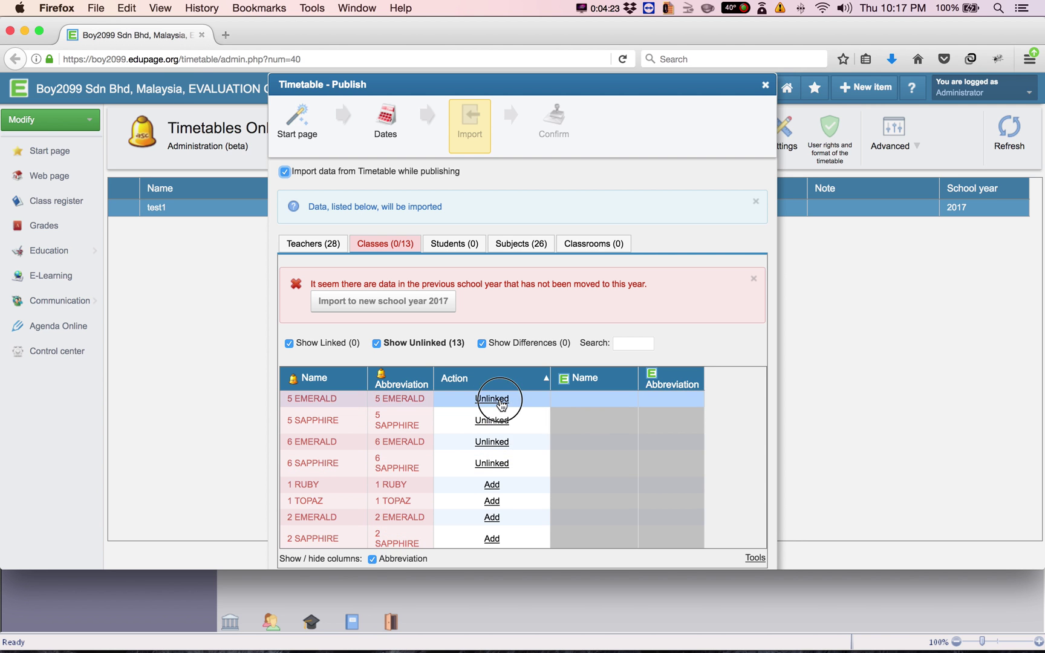
{"action": "left_click", "coordinate": [518, 425]}
{"action": "left_click", "coordinate": [499, 404]}
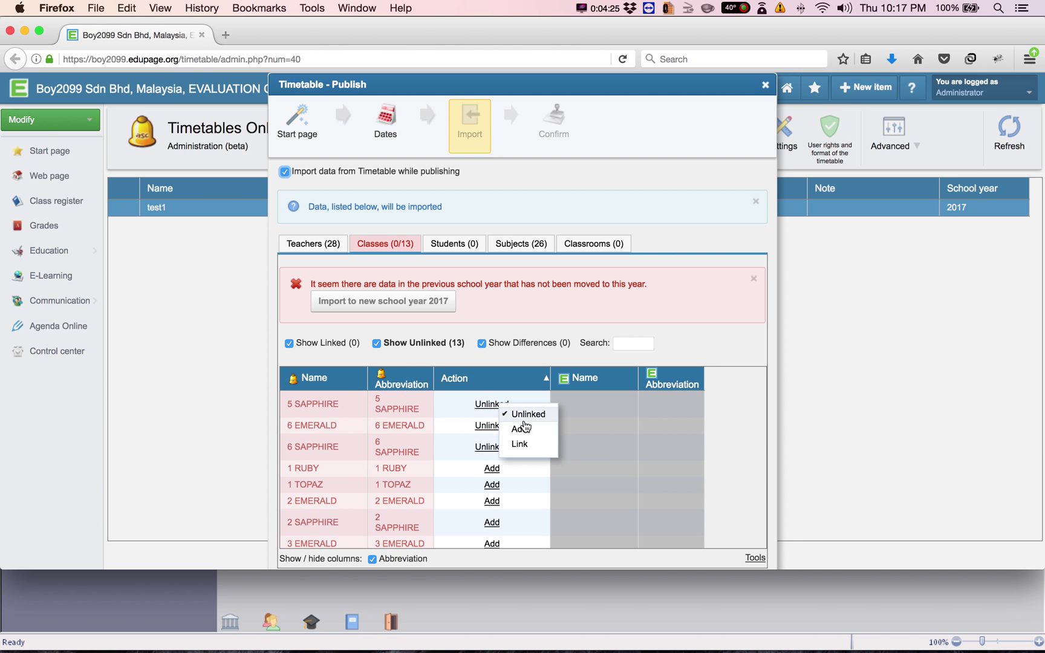
{"action": "left_click", "coordinate": [519, 425]}
{"action": "left_click", "coordinate": [499, 400]}
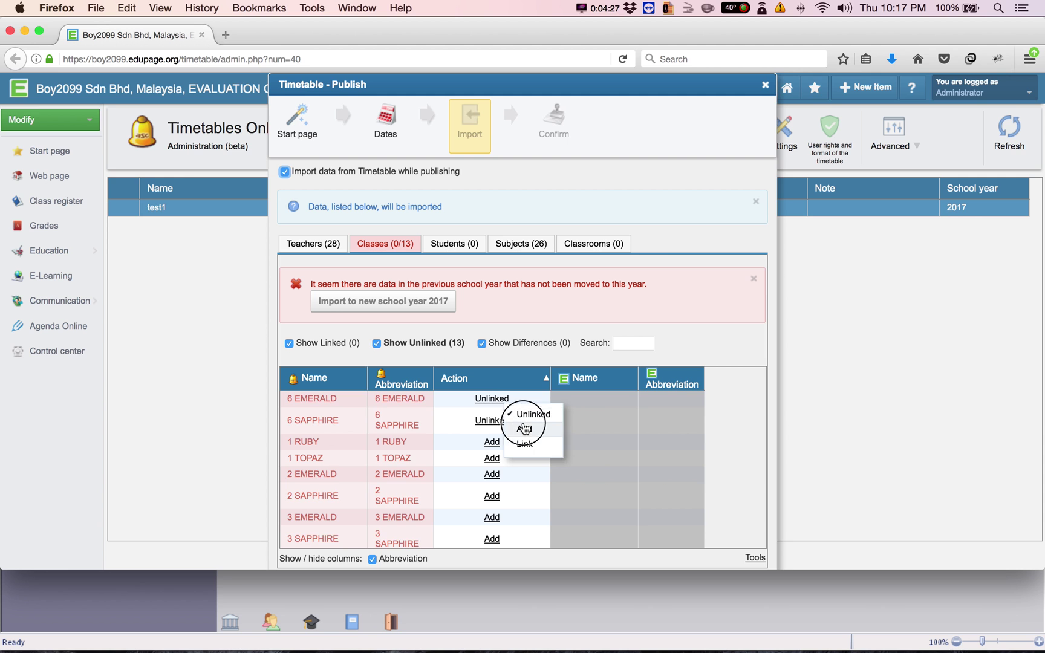
{"action": "left_click", "coordinate": [524, 428]}
{"action": "left_click", "coordinate": [497, 403]}
{"action": "left_click", "coordinate": [522, 431]}
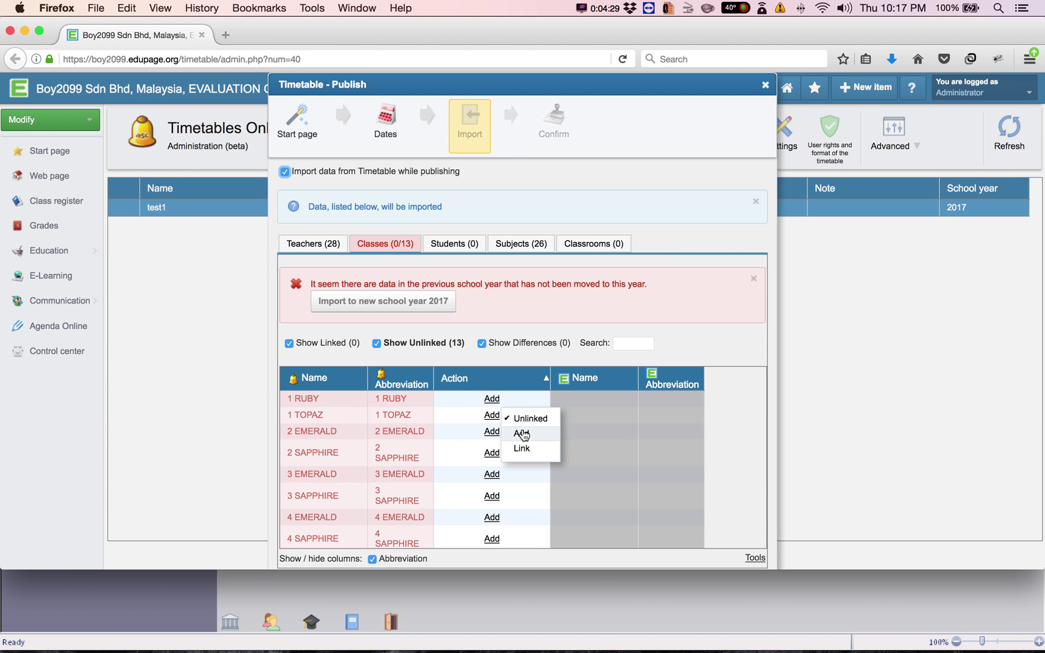
{"action": "scroll", "coordinate": [500, 446], "scroll_direction": "down", "scroll_amount": 5}
{"action": "scroll", "coordinate": [500, 446], "scroll_direction": "down", "scroll_amount": 2}
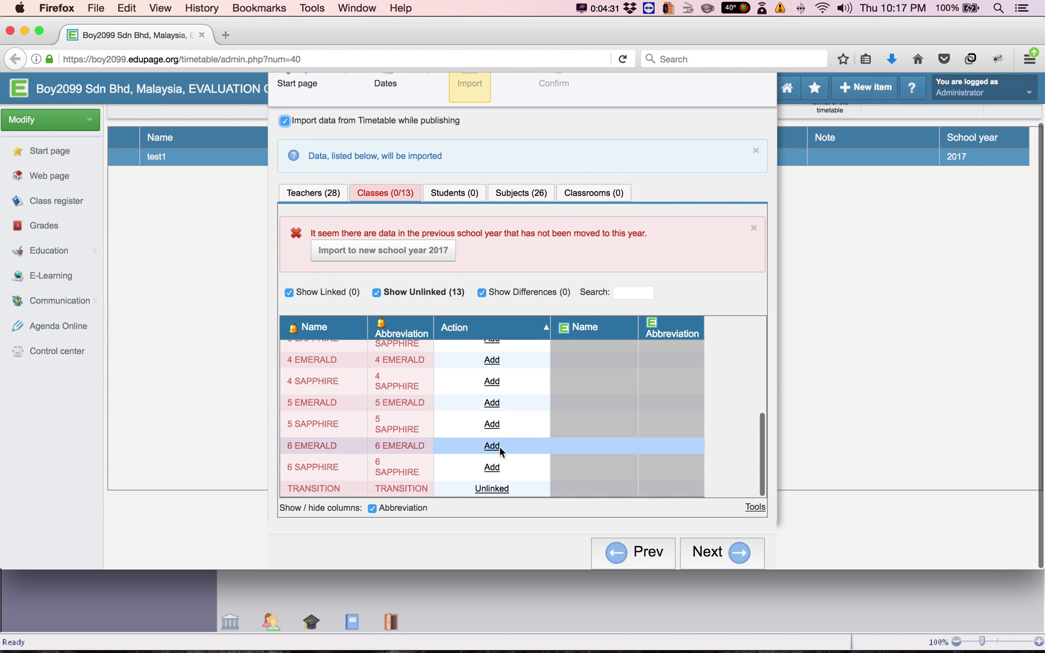
{"action": "left_click", "coordinate": [492, 488]}
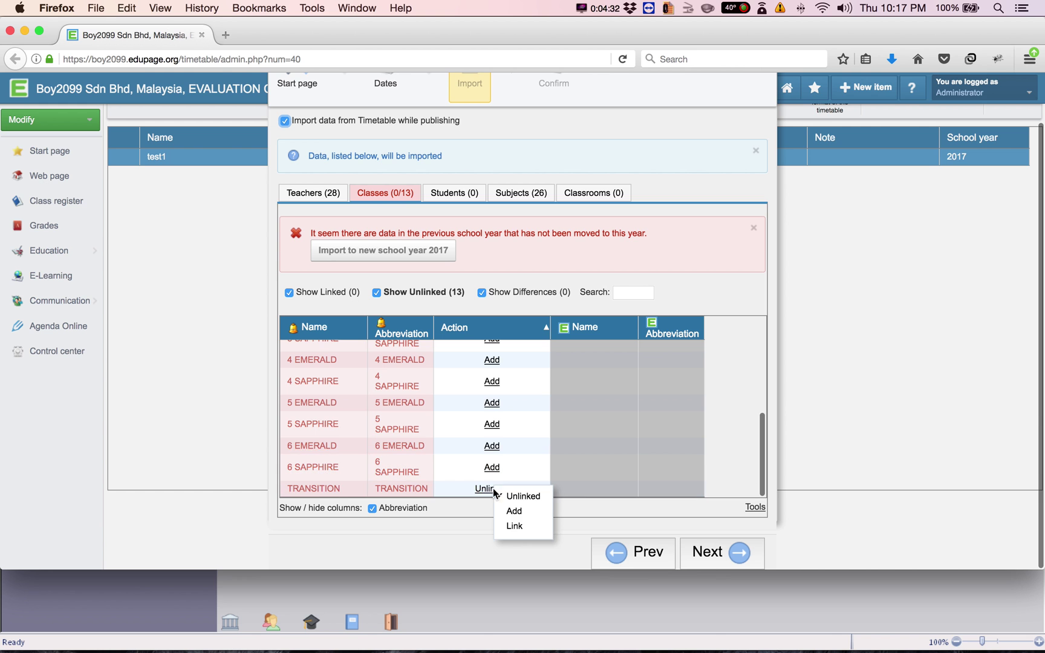
{"action": "left_click", "coordinate": [514, 511]}
{"action": "scroll", "coordinate": [522, 410], "scroll_direction": "up", "scroll_amount": 3}
{"action": "scroll", "coordinate": [522, 410], "scroll_direction": "up", "scroll_amount": 2}
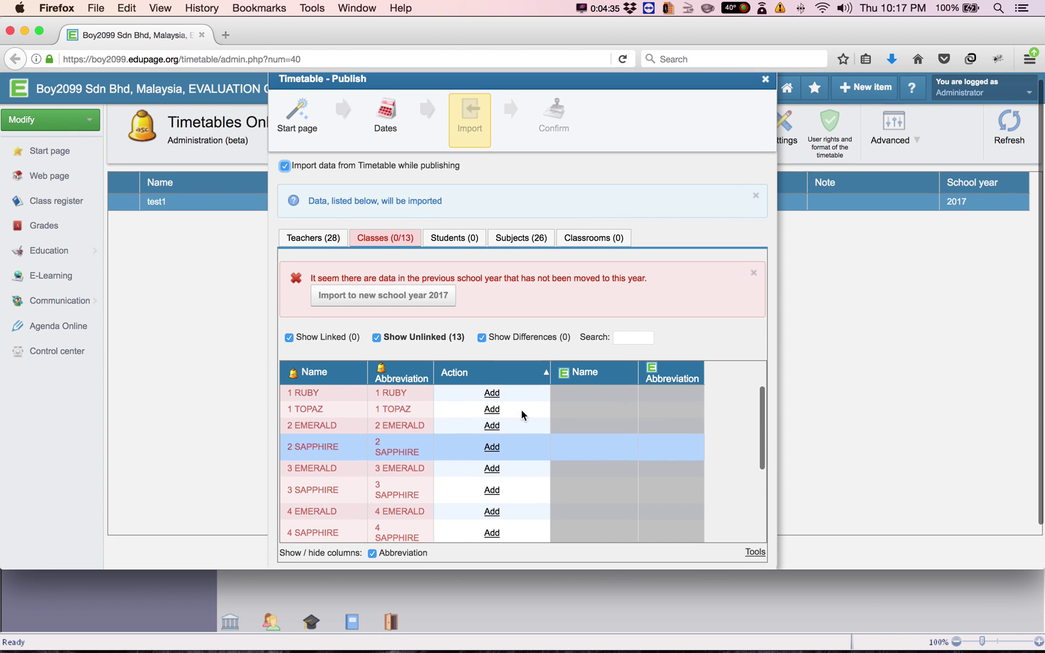
{"action": "scroll", "coordinate": [522, 410], "scroll_direction": "down", "scroll_amount": 8}
{"action": "scroll", "coordinate": [522, 410], "scroll_direction": "up", "scroll_amount": 5}
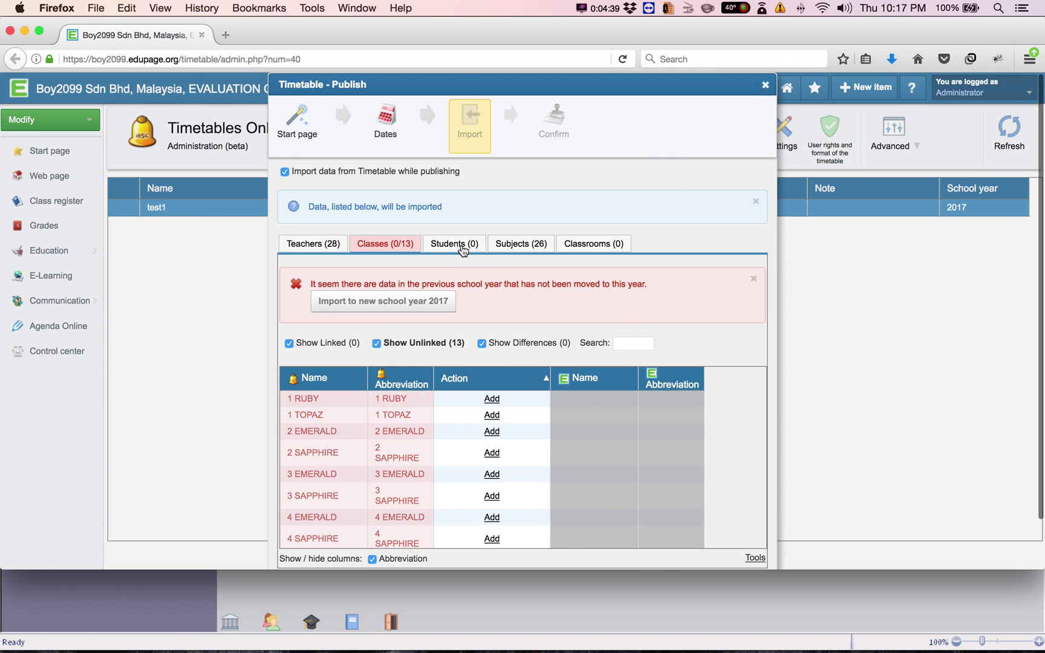
Review the Students, Subjects and Classrooms import lists, then advance to the Confirm step
{"action": "left_click", "coordinate": [460, 245]}
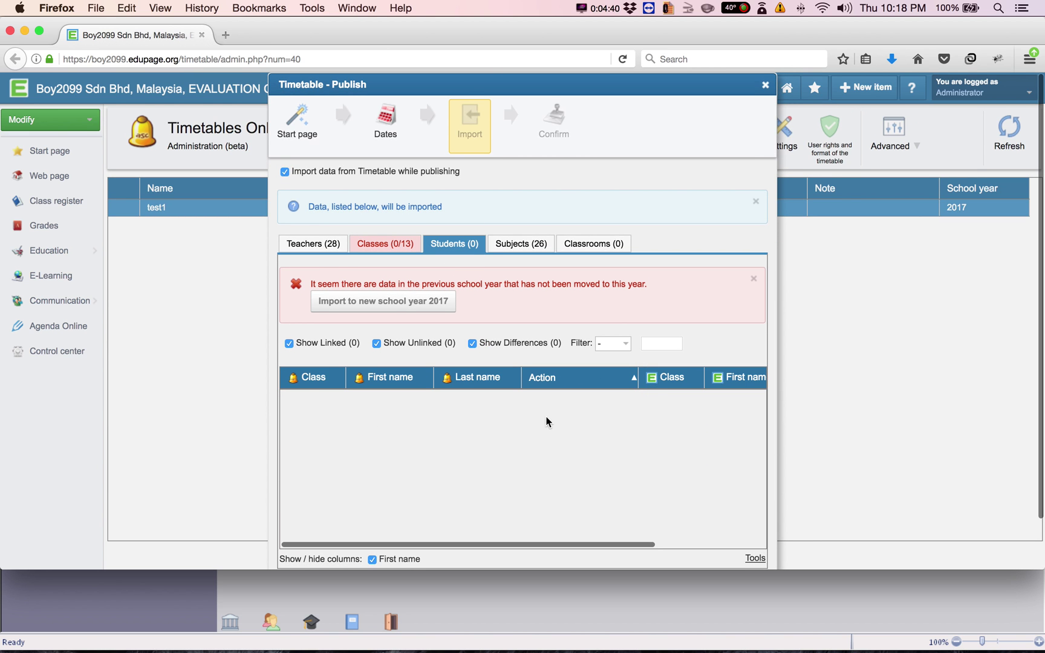
{"action": "left_click", "coordinate": [526, 244]}
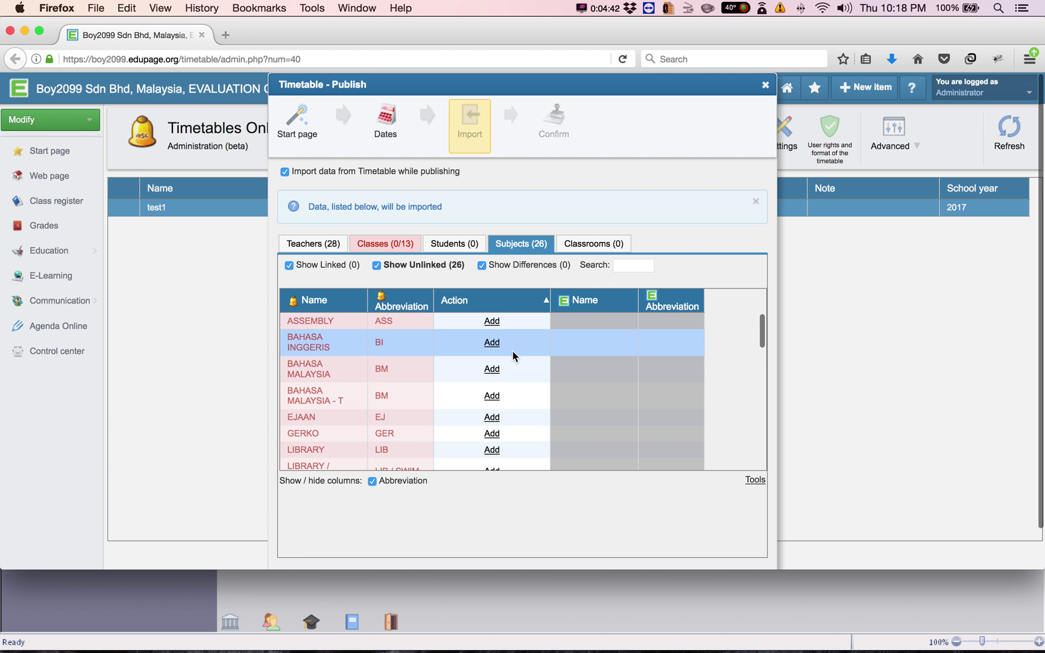
{"action": "scroll", "coordinate": [513, 355], "scroll_direction": "down", "scroll_amount": 10}
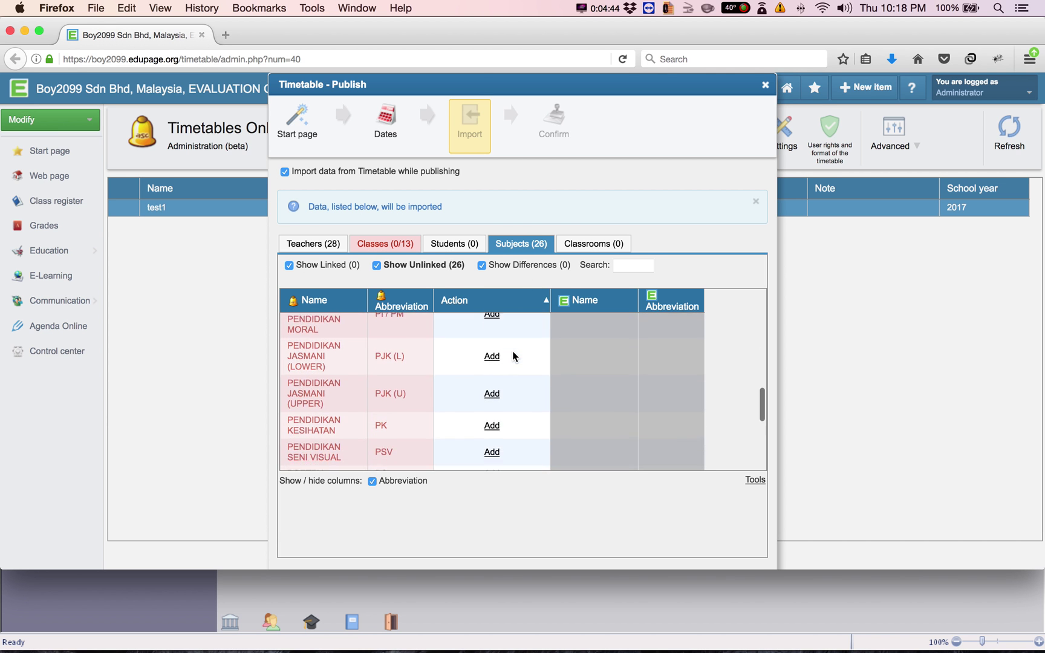
{"action": "scroll", "coordinate": [513, 356], "scroll_direction": "down", "scroll_amount": 6}
{"action": "scroll", "coordinate": [513, 355], "scroll_direction": "up", "scroll_amount": 10}
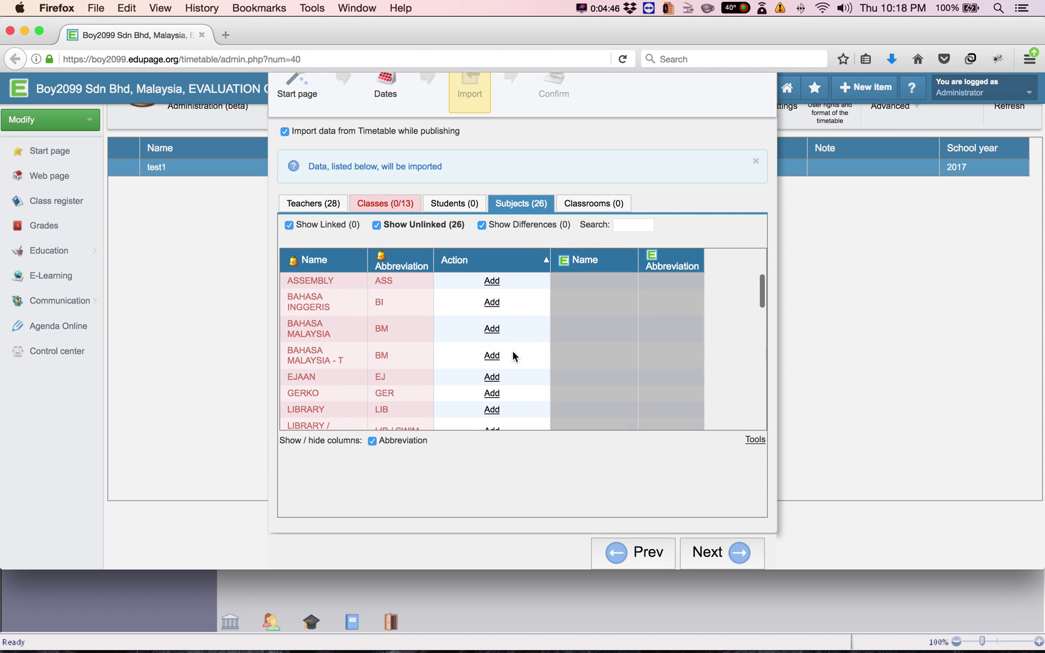
{"action": "scroll", "coordinate": [512, 350], "scroll_direction": "up", "scroll_amount": 2}
{"action": "left_click", "coordinate": [617, 242]}
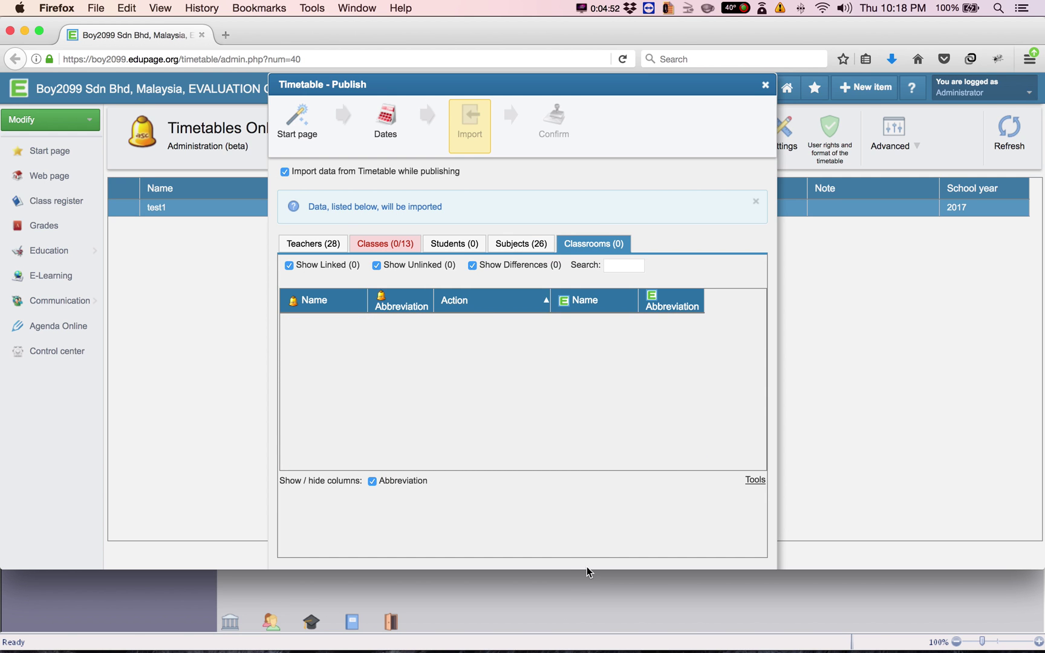
{"action": "left_click_drag", "start_coordinate": [585, 568], "coordinate": [576, 635]}
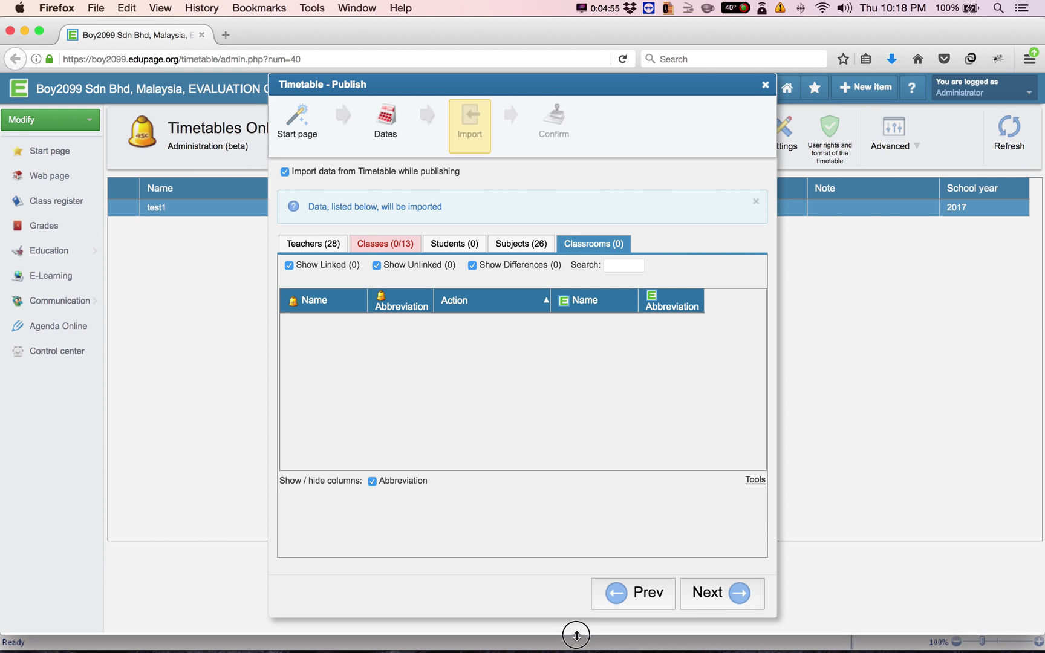
{"action": "left_click", "coordinate": [712, 594]}
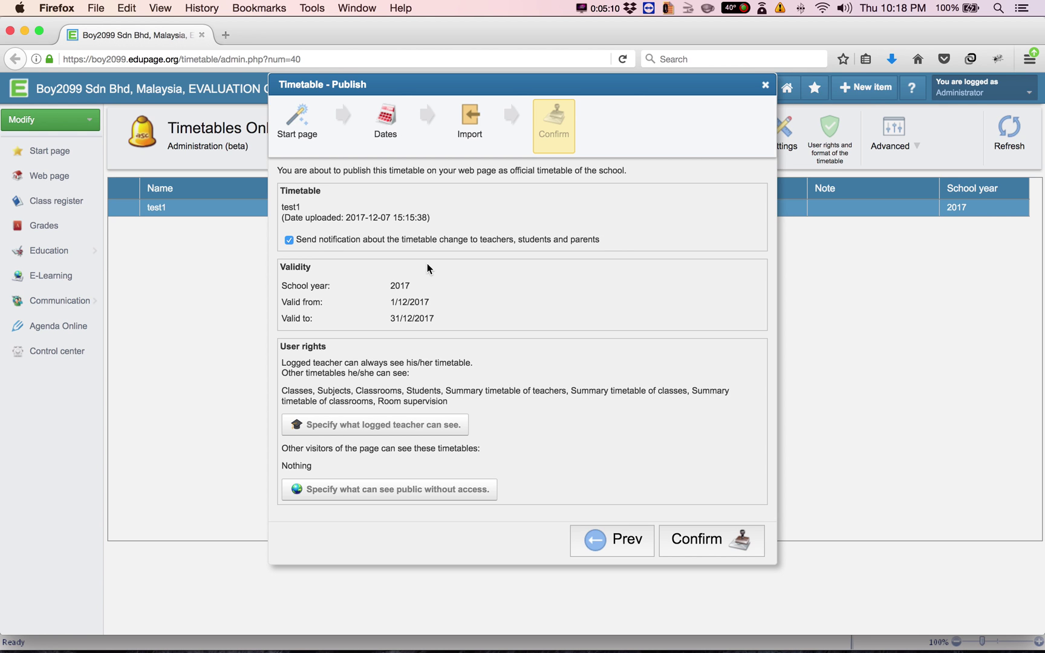
Confirm publishing test1 for 1/12/2017–31/12/2017, notifying teachers, students and parents
{"action": "left_click", "coordinate": [705, 544]}
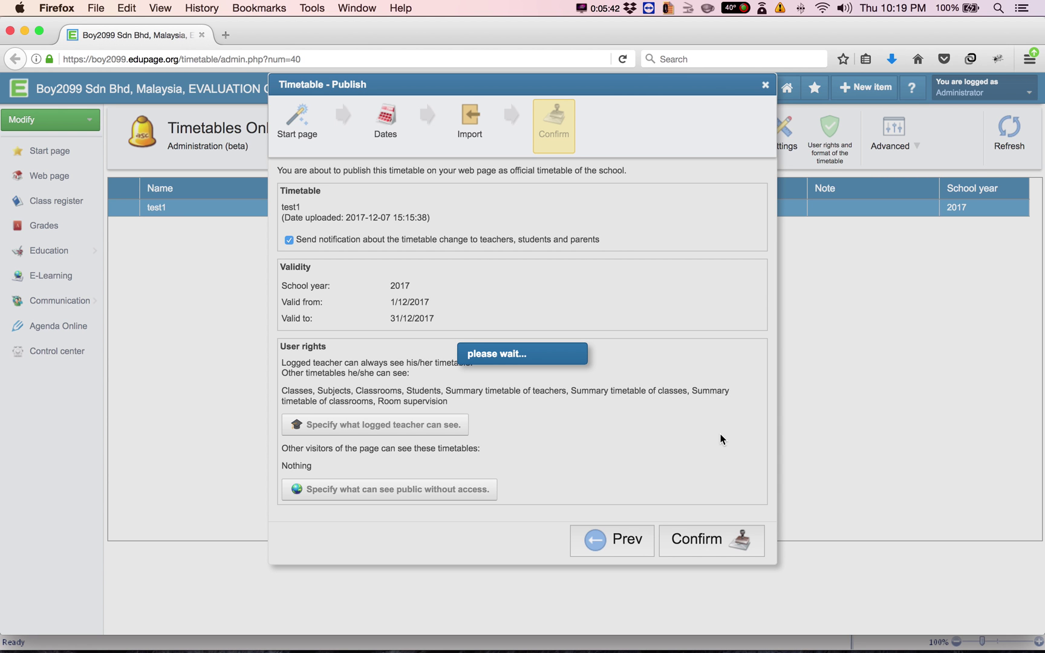
In aSc TimeTables, view the first teacher's details, then close them and the Teachers list unchanged
{"action": "mouse_move", "coordinate": [485, 643]}
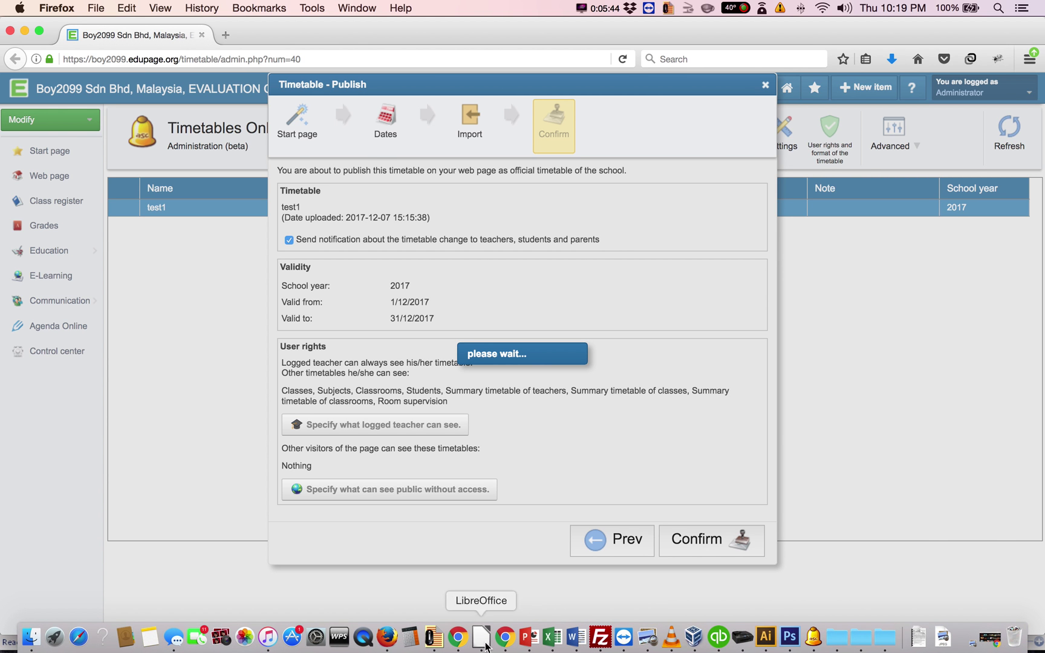
{"action": "left_click", "coordinate": [813, 636]}
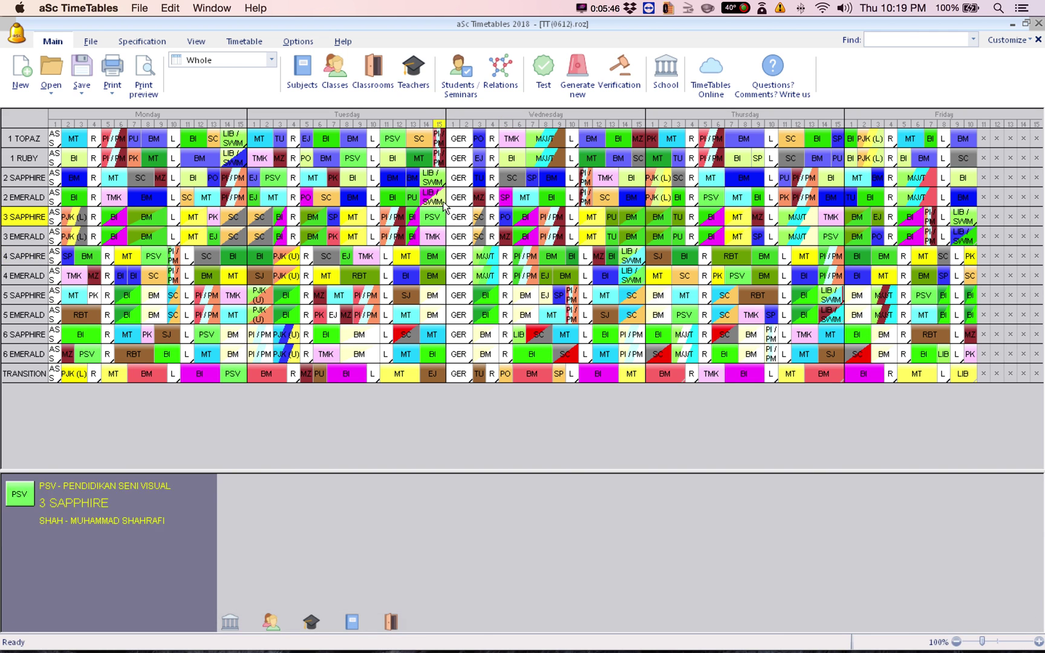
{"action": "left_click", "coordinate": [414, 80]}
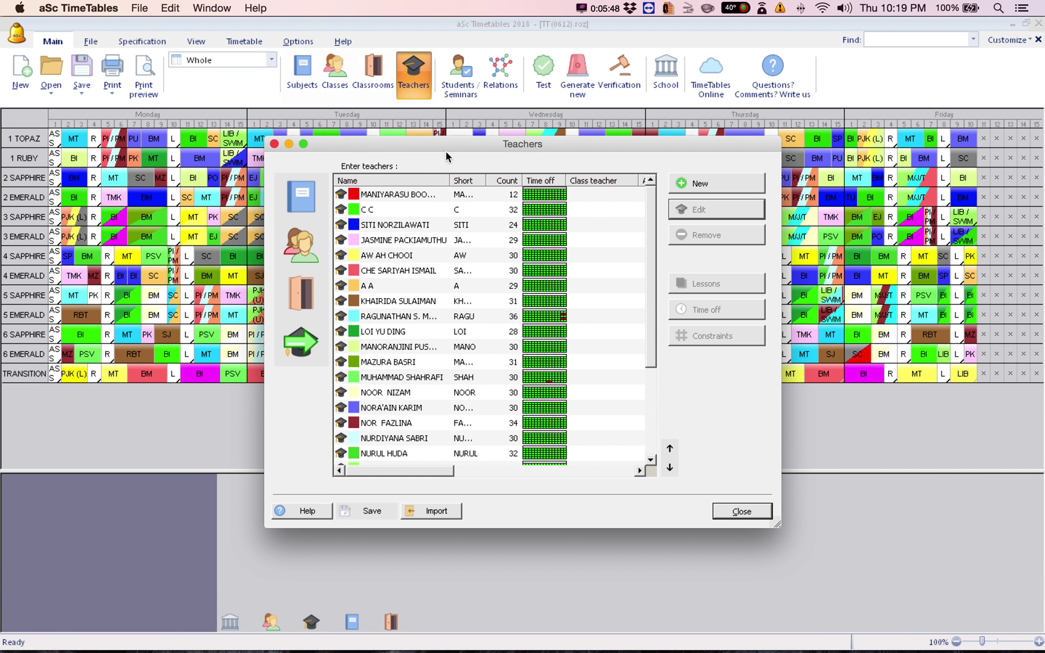
{"action": "left_click", "coordinate": [464, 195]}
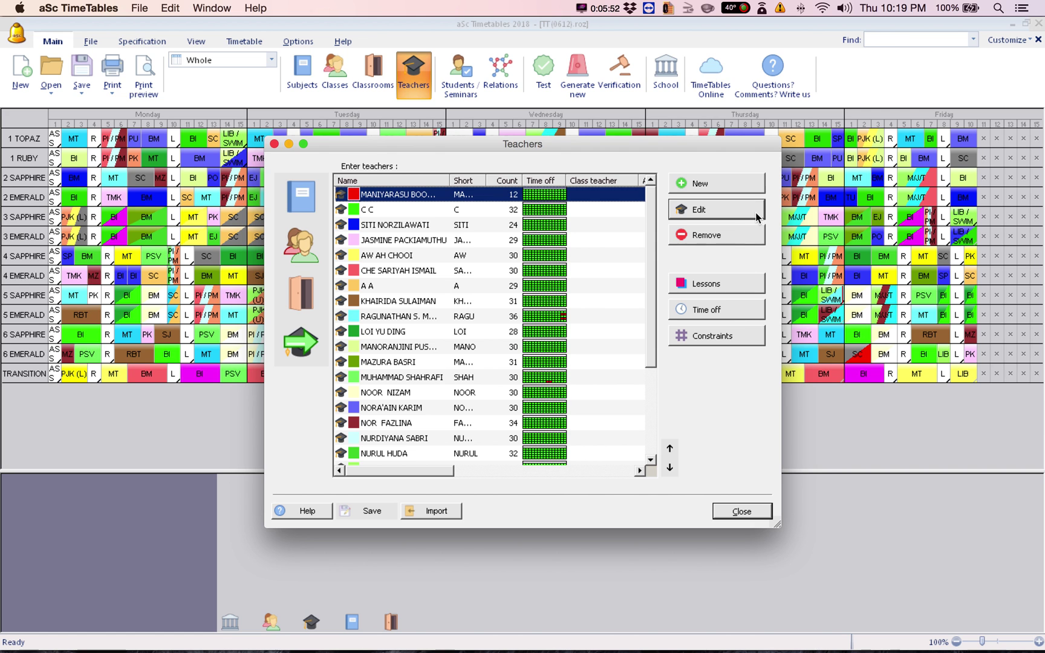
{"action": "left_click", "coordinate": [756, 211]}
{"action": "left_click", "coordinate": [641, 183]}
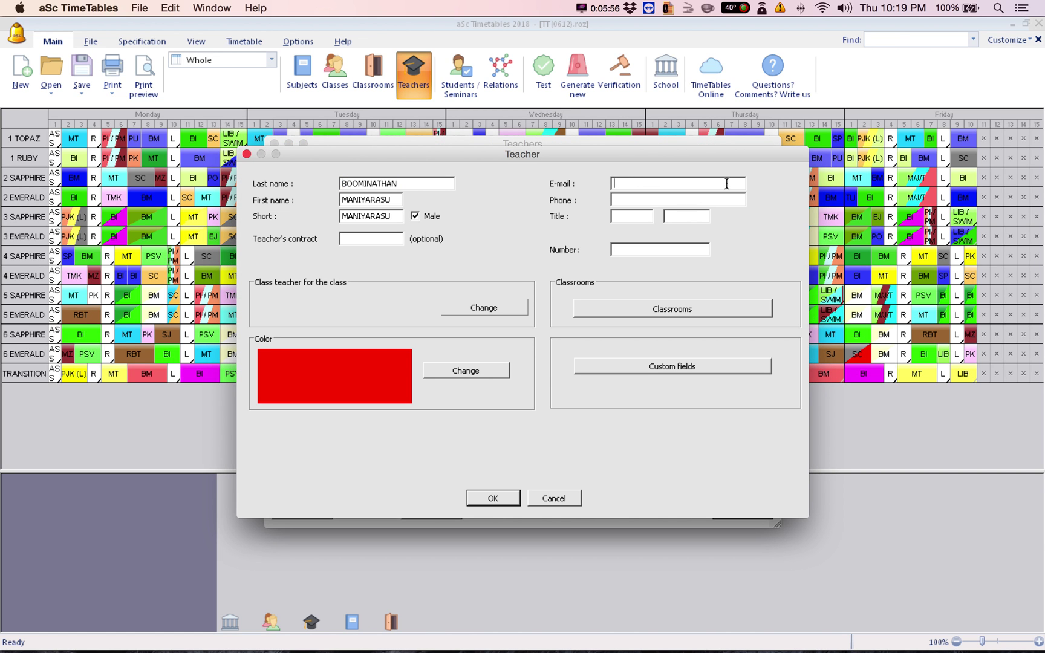
{"action": "left_click", "coordinate": [555, 500]}
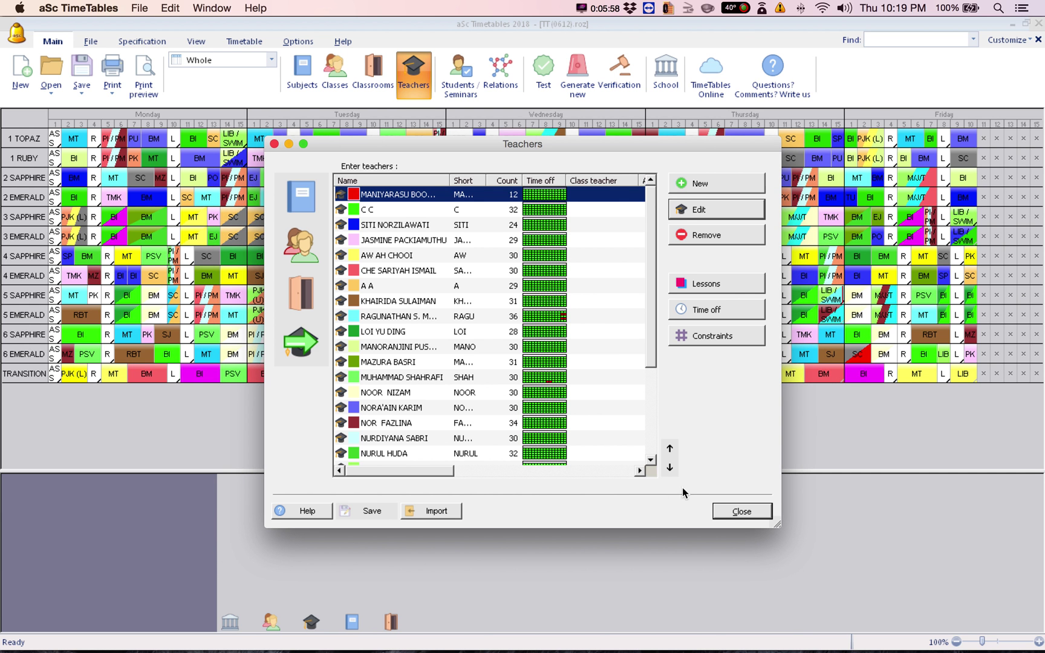
{"action": "left_click", "coordinate": [732, 511]}
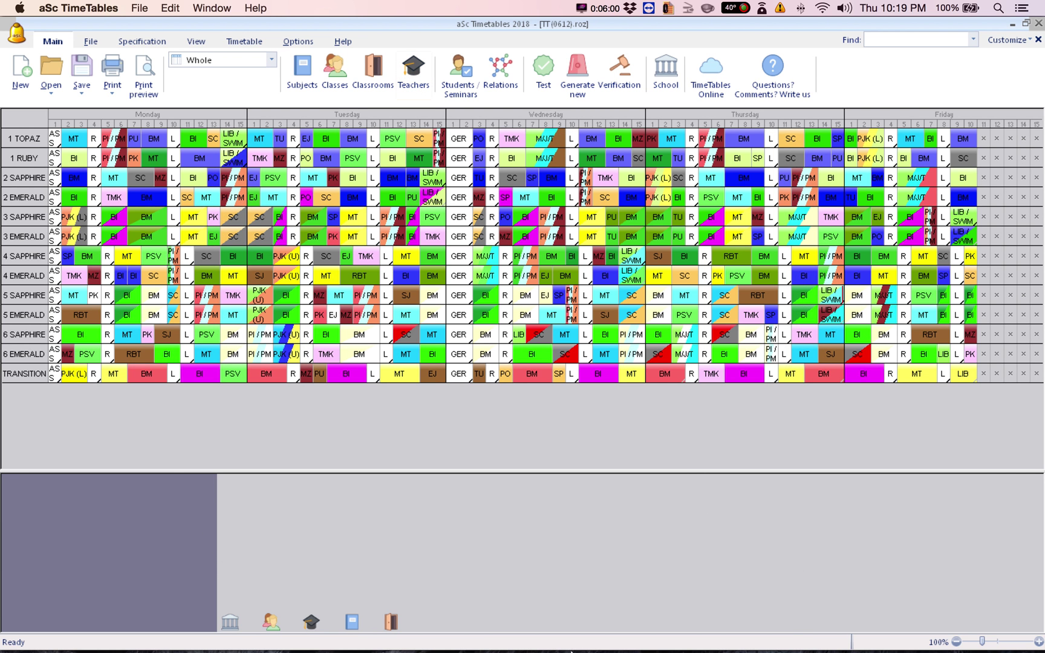
Return to Firefox and wait for test1 to finish publishing to EduPage
{"action": "mouse_move", "coordinate": [575, 649]}
{"action": "key", "text": "super+Tab"}
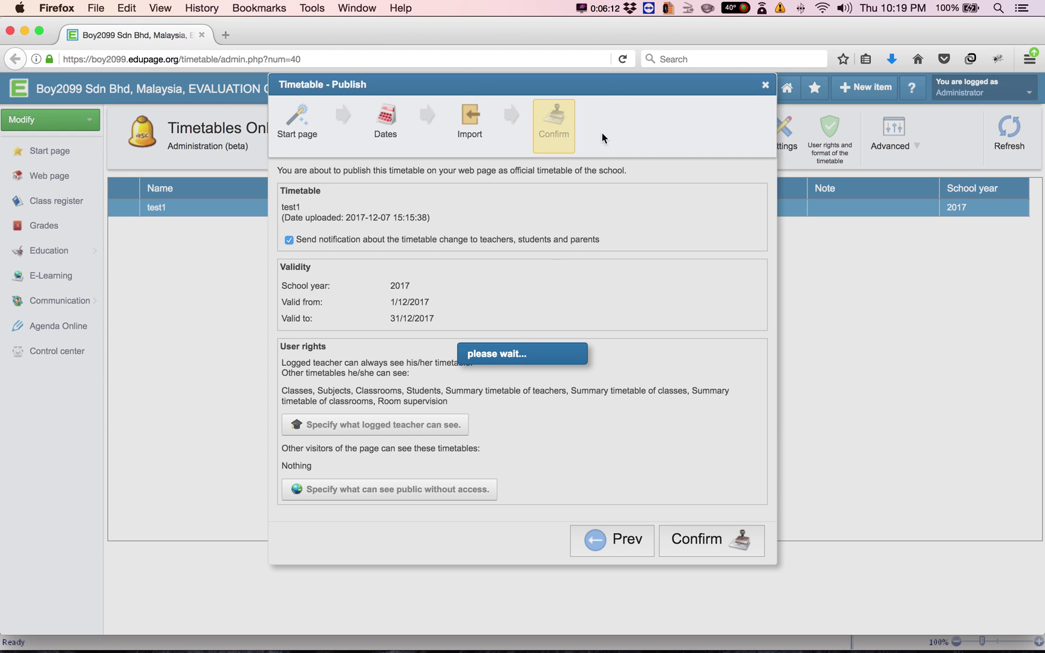
{"action": "left_click", "coordinate": [582, 8]}
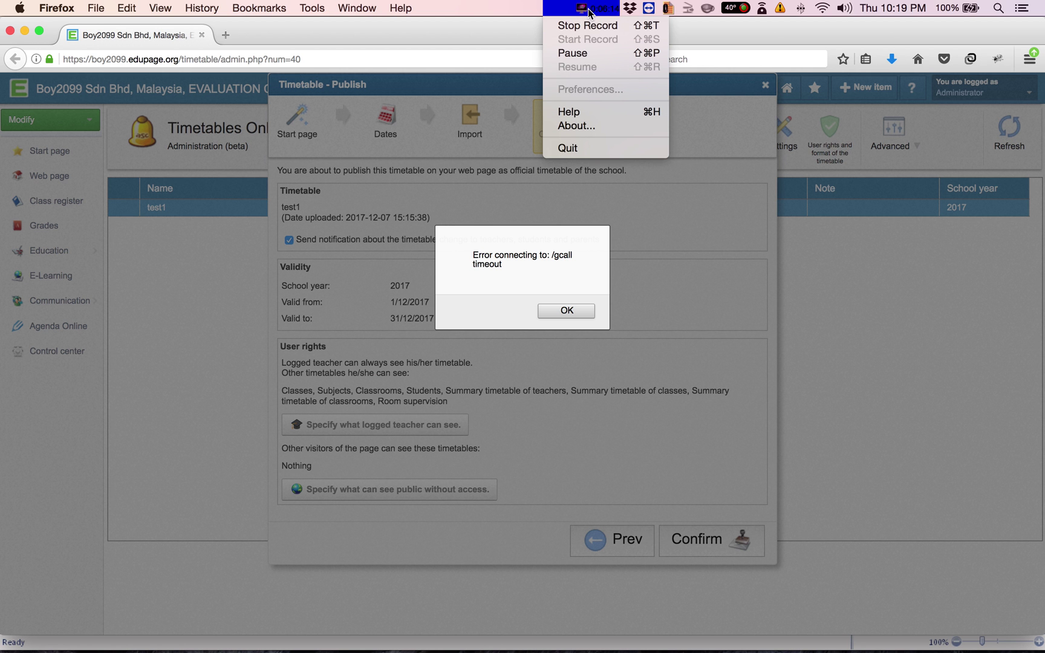
{"action": "left_click", "coordinate": [588, 52]}
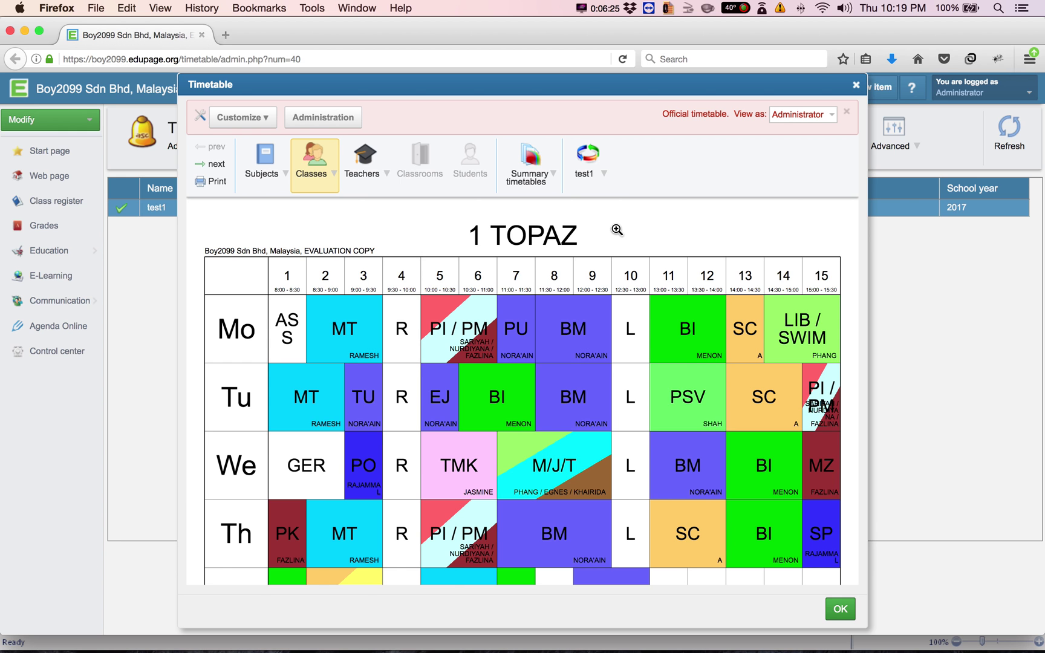
Scroll through the published test1 preview and show class 1 RUBY's timetable
{"action": "scroll", "coordinate": [617, 230], "scroll_direction": "down", "scroll_amount": 3}
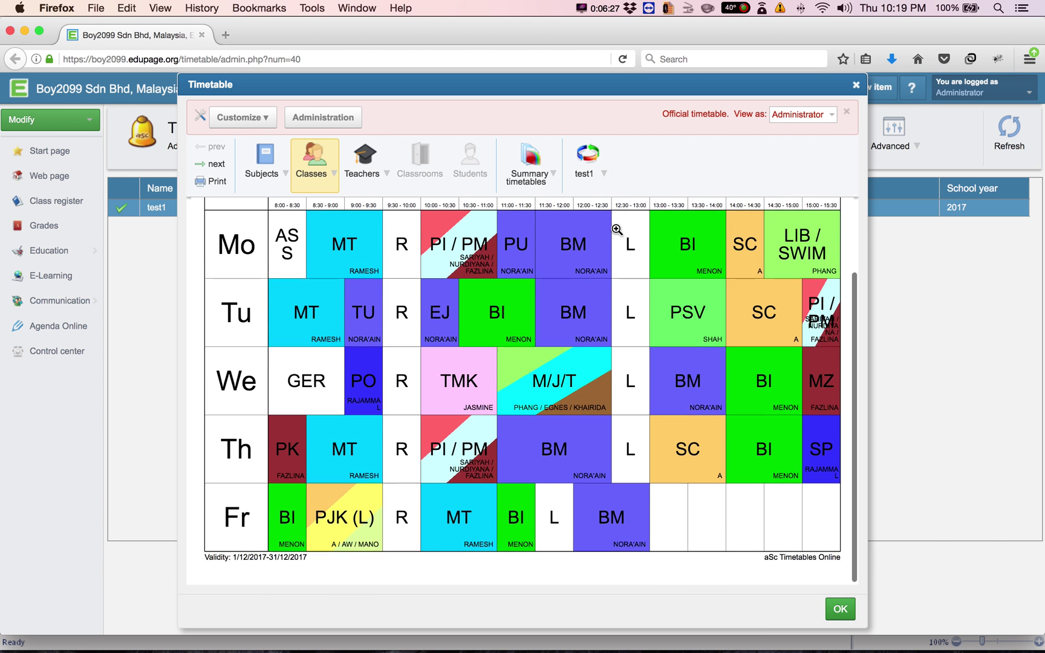
{"action": "scroll", "coordinate": [616, 230], "scroll_direction": "up", "scroll_amount": 3}
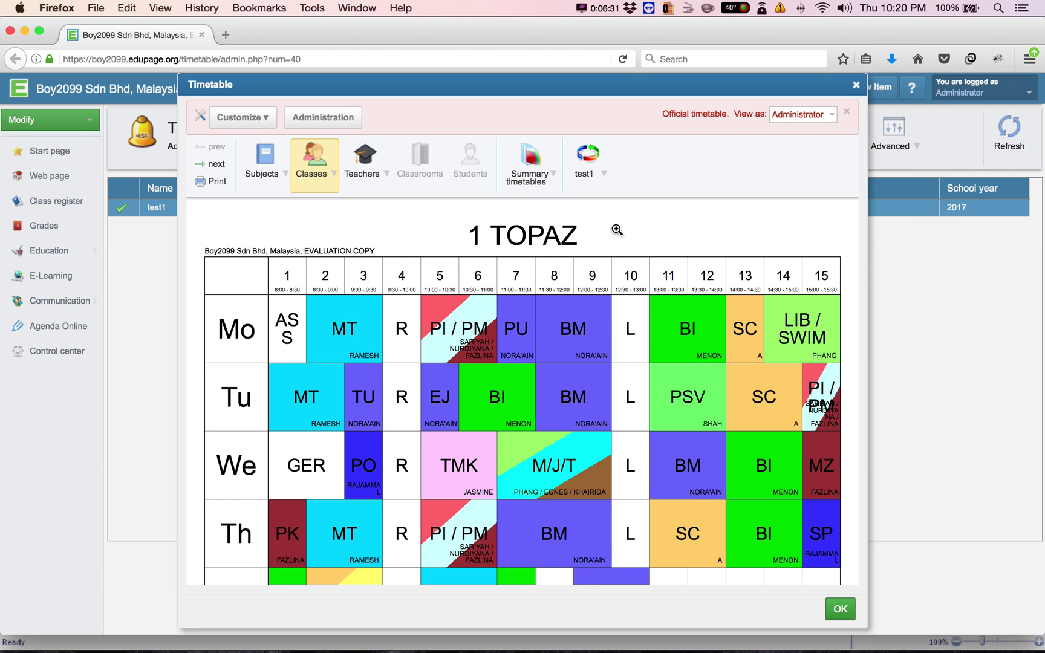
{"action": "scroll", "coordinate": [617, 229], "scroll_direction": "down", "scroll_amount": 3}
{"action": "scroll", "coordinate": [617, 230], "scroll_direction": "up", "scroll_amount": 3}
{"action": "left_click", "coordinate": [334, 173]}
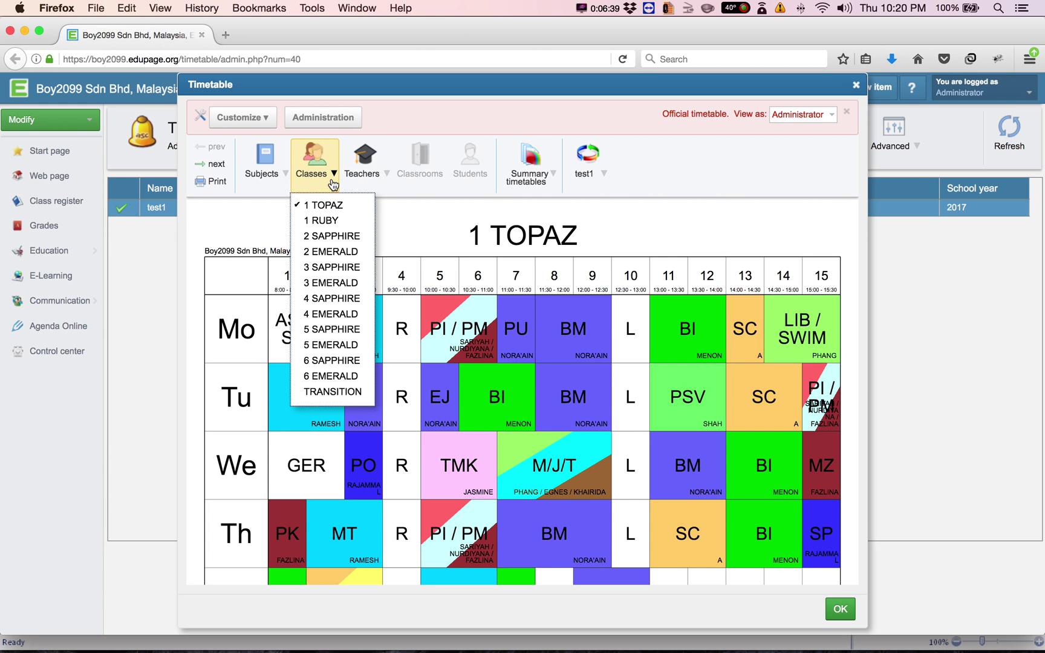
{"action": "left_click", "coordinate": [315, 219]}
Show one teacher's personal timetable, then close the preview
{"action": "left_click", "coordinate": [345, 170]}
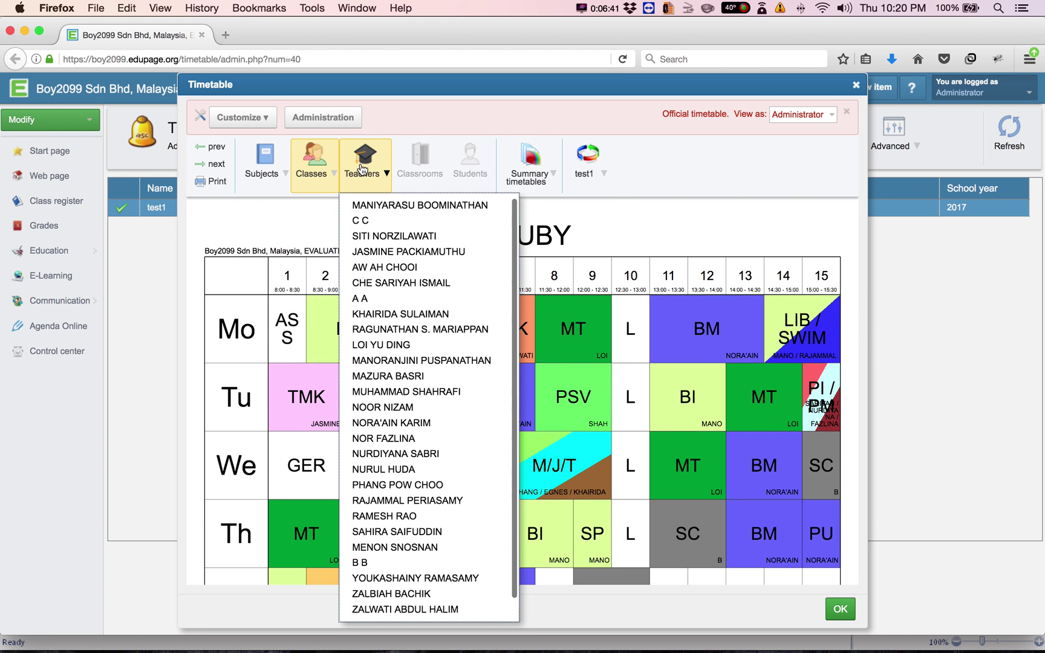
{"action": "left_click", "coordinate": [387, 269]}
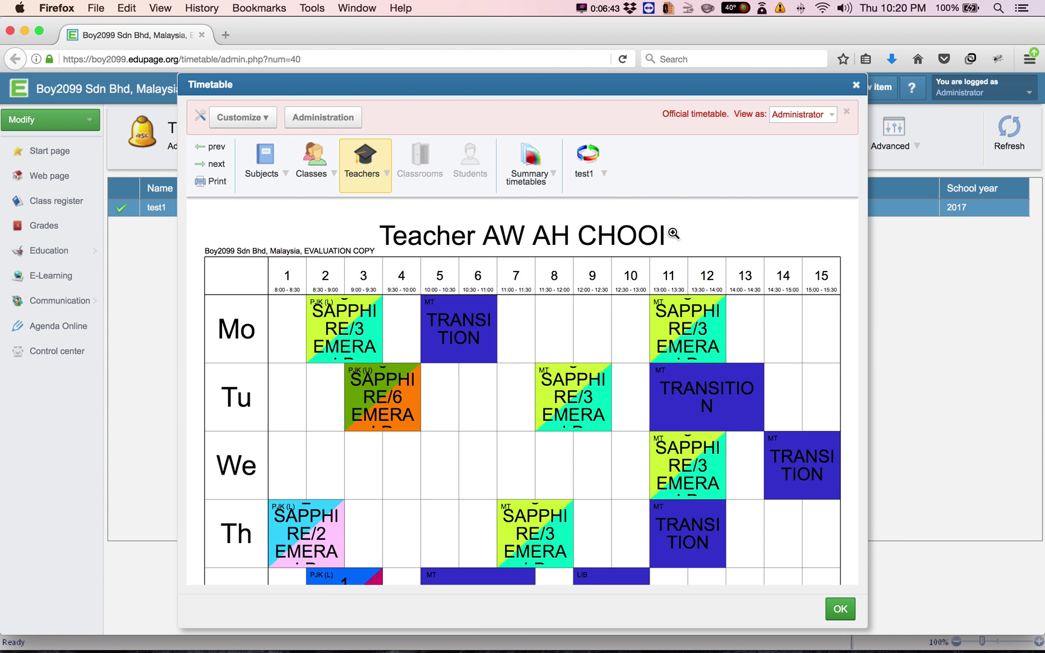
{"action": "left_click", "coordinate": [841, 611]}
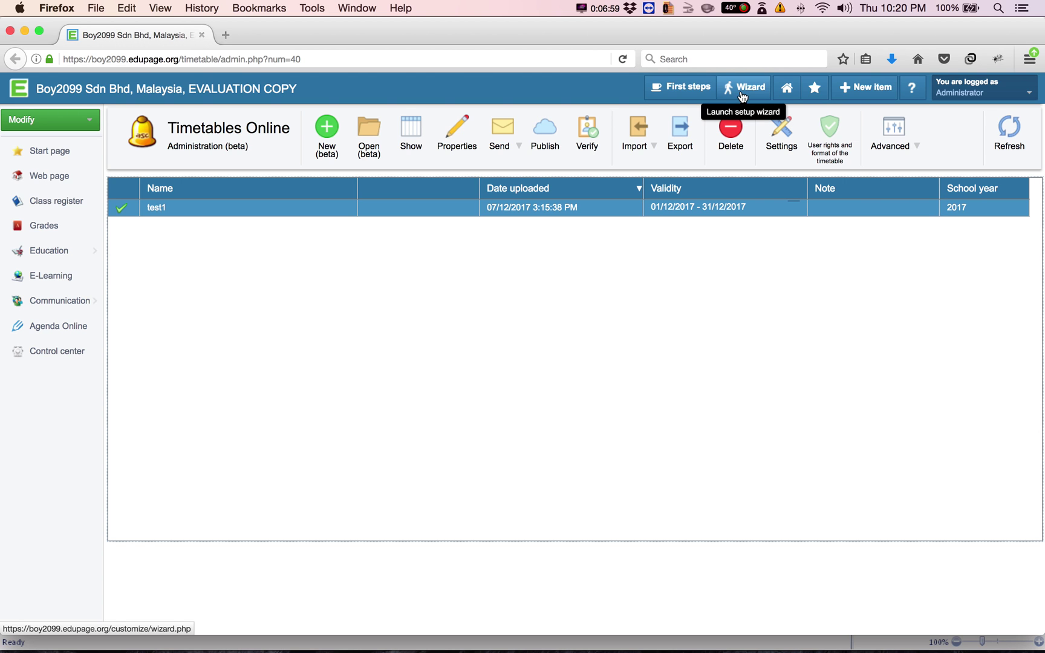
Open the setup wizard and start Enter school data under Basic school data
{"action": "left_click", "coordinate": [743, 91]}
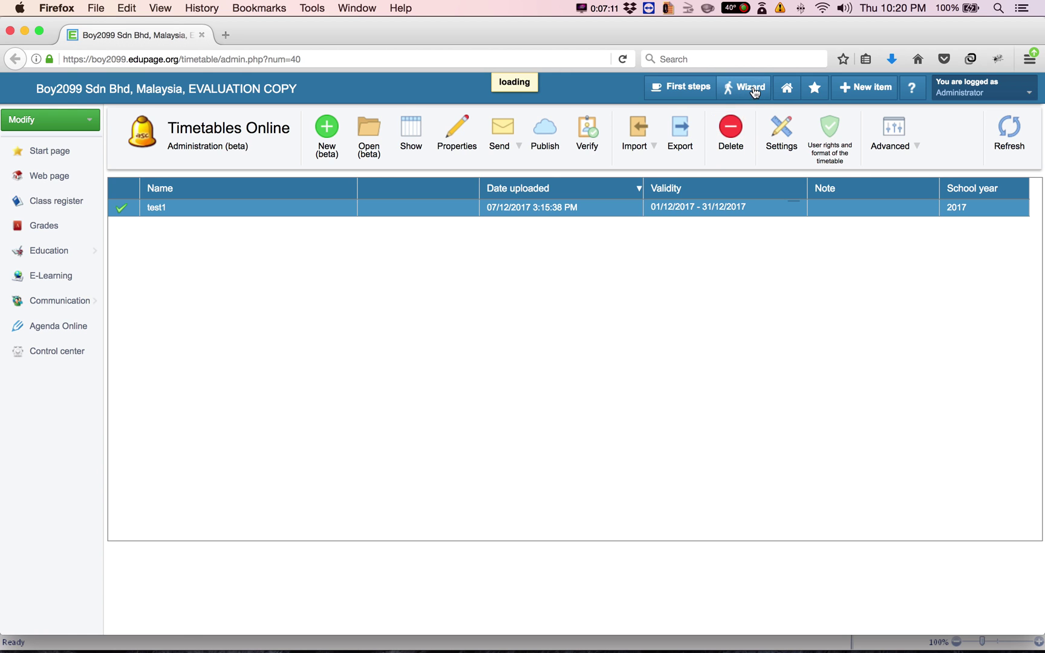
{"action": "left_click", "coordinate": [754, 90]}
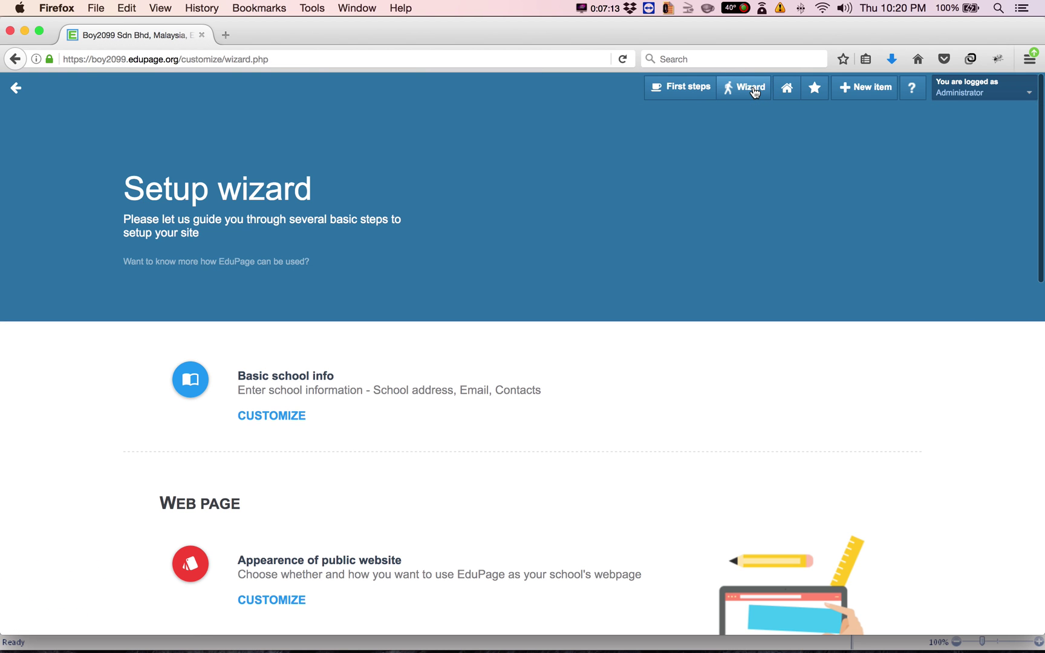
{"action": "scroll", "coordinate": [397, 434], "scroll_direction": "down", "scroll_amount": 3}
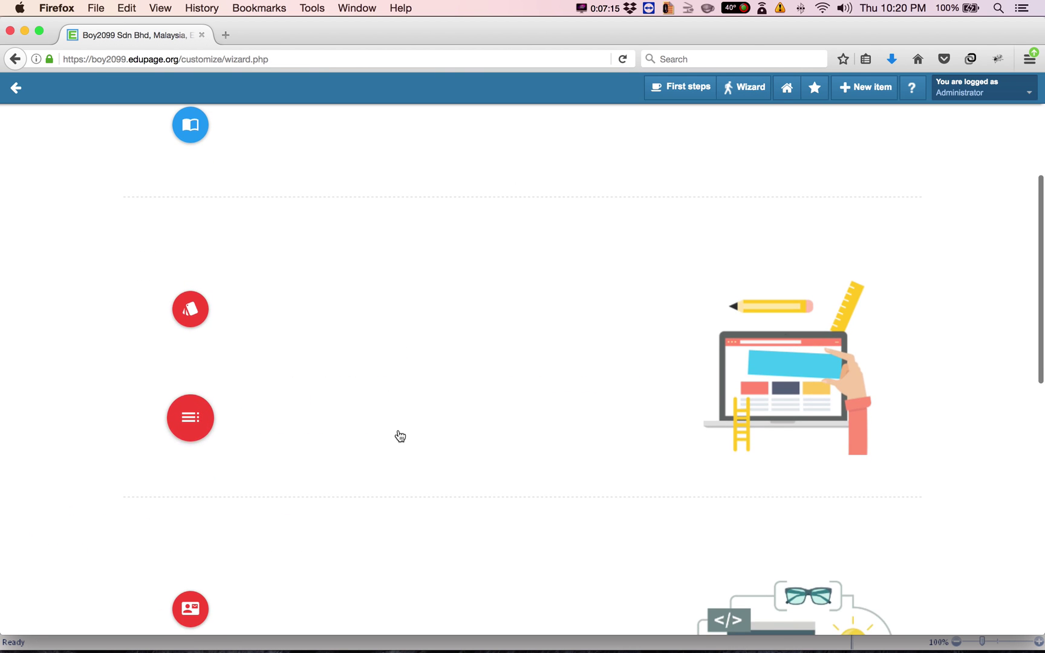
{"action": "scroll", "coordinate": [400, 435], "scroll_direction": "down", "scroll_amount": 10}
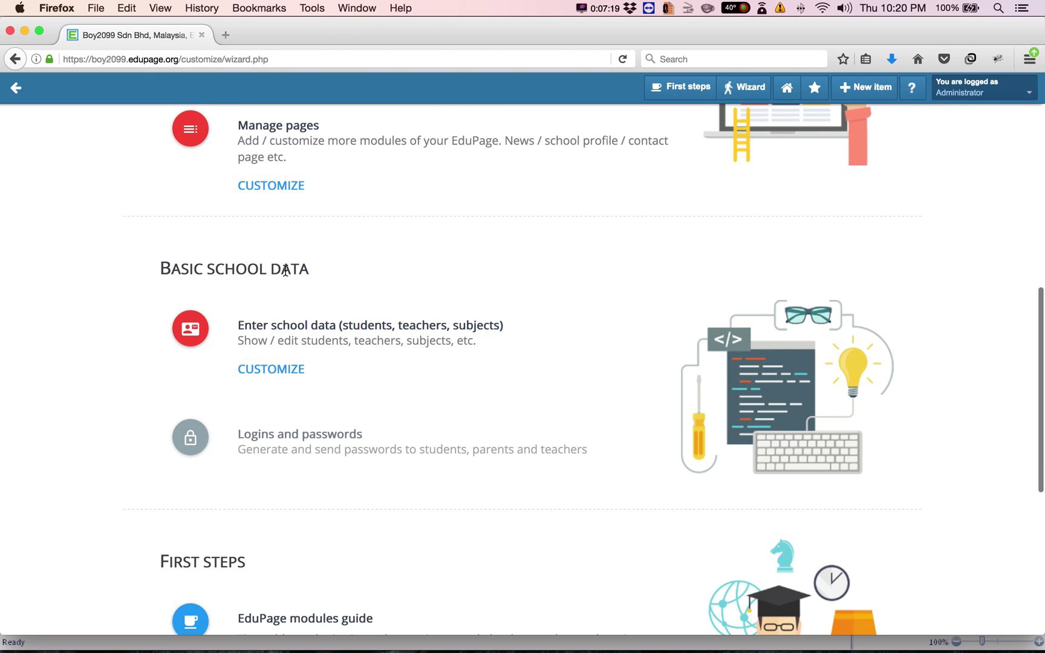
{"action": "left_click", "coordinate": [282, 375]}
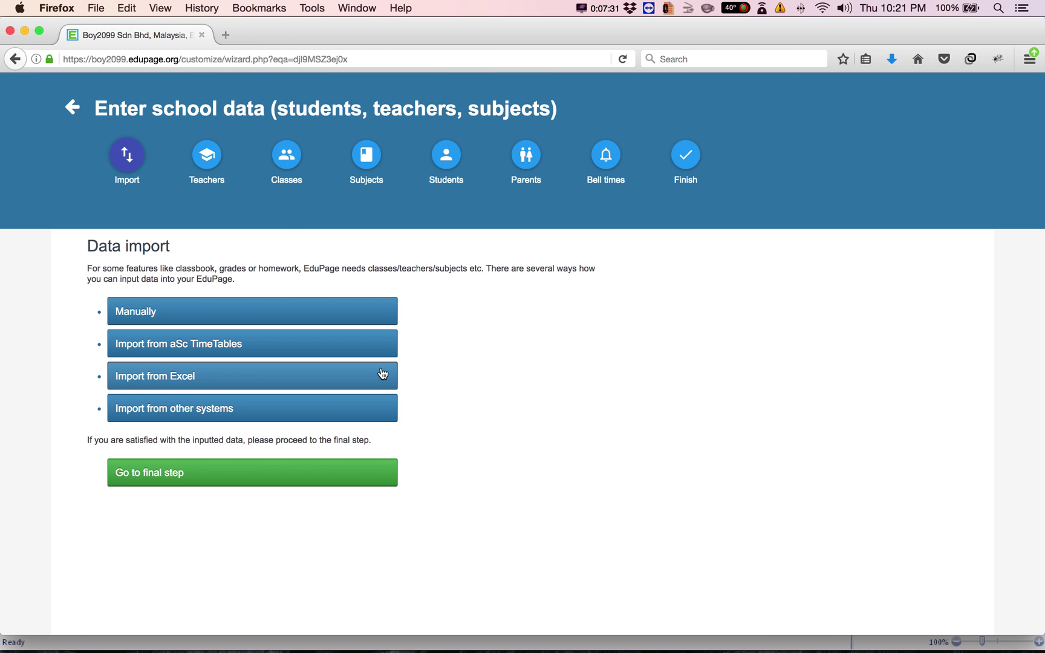
In the Teachers step, enter the second teacher's e-mail address and save the list
{"action": "left_click", "coordinate": [208, 173]}
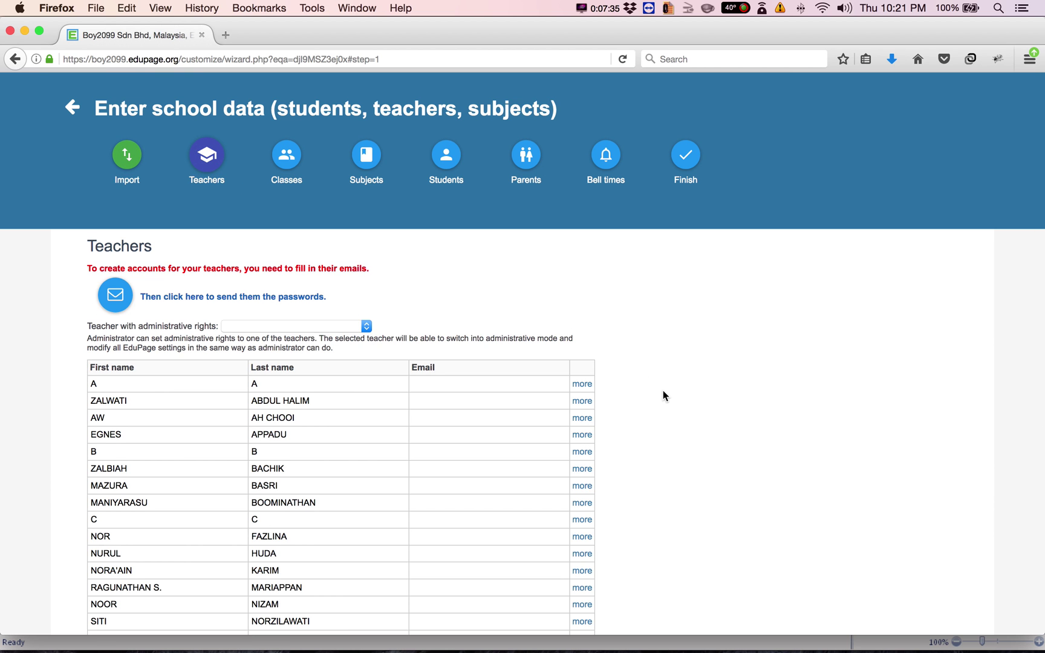
{"action": "scroll", "coordinate": [663, 396], "scroll_direction": "down", "scroll_amount": 5}
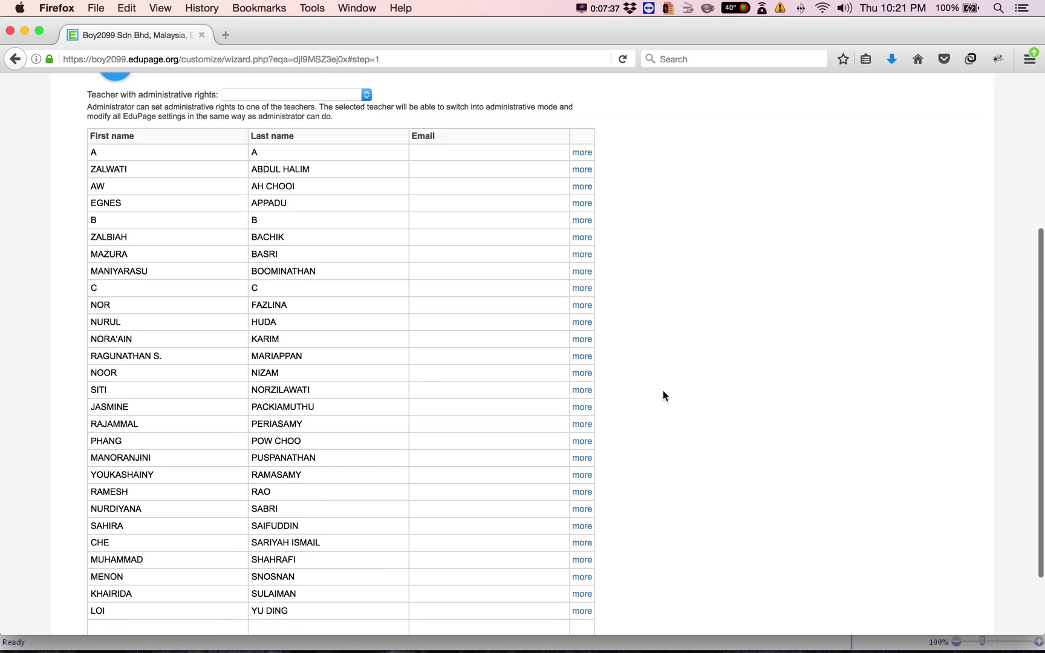
{"action": "scroll", "coordinate": [663, 393], "scroll_direction": "down", "scroll_amount": 2}
{"action": "scroll", "coordinate": [662, 393], "scroll_direction": "up", "scroll_amount": 5}
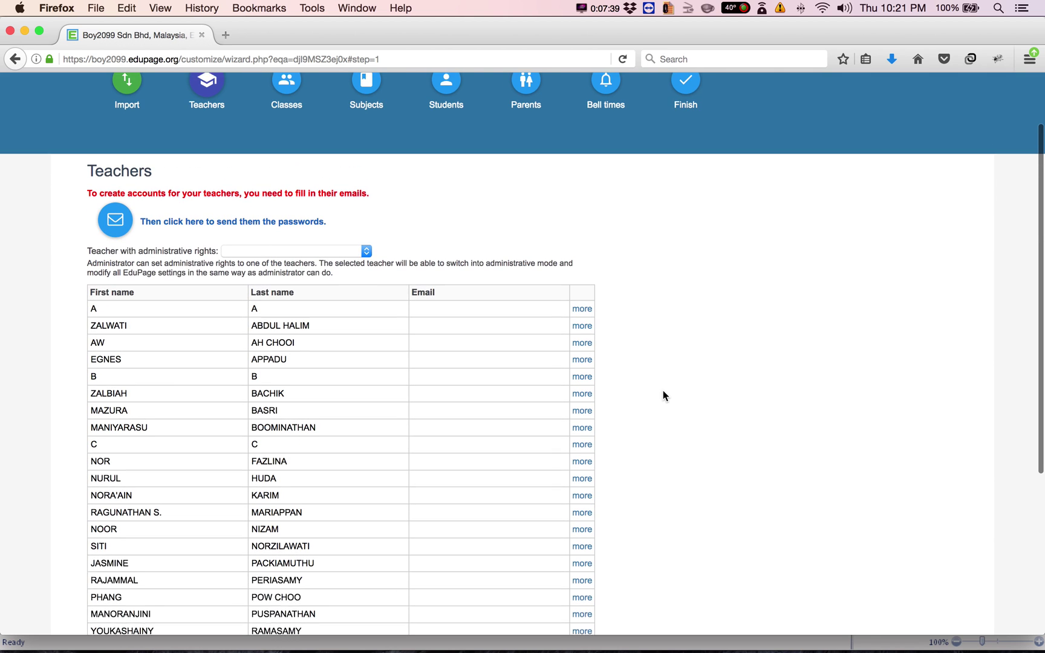
{"action": "left_click", "coordinate": [453, 332]}
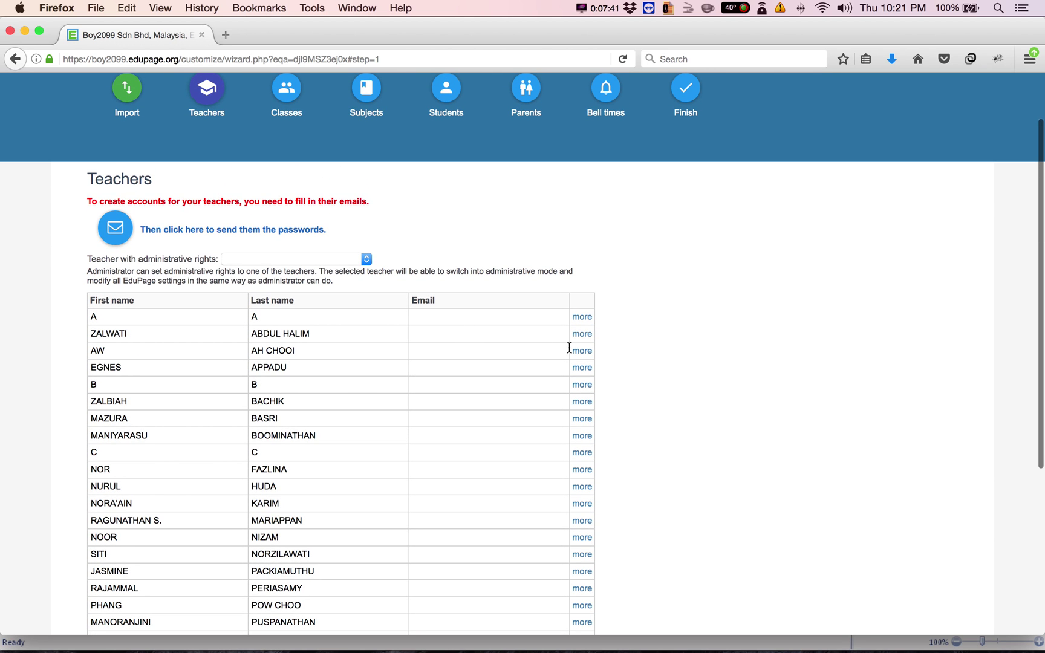
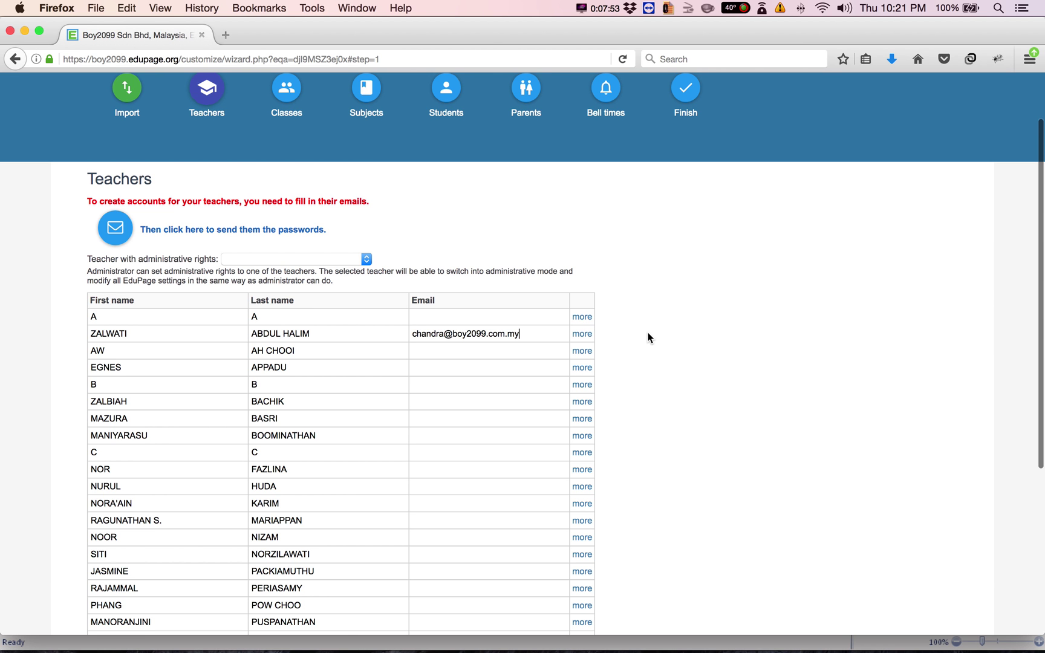
{"action": "scroll", "coordinate": [647, 337], "scroll_direction": "down", "scroll_amount": 5}
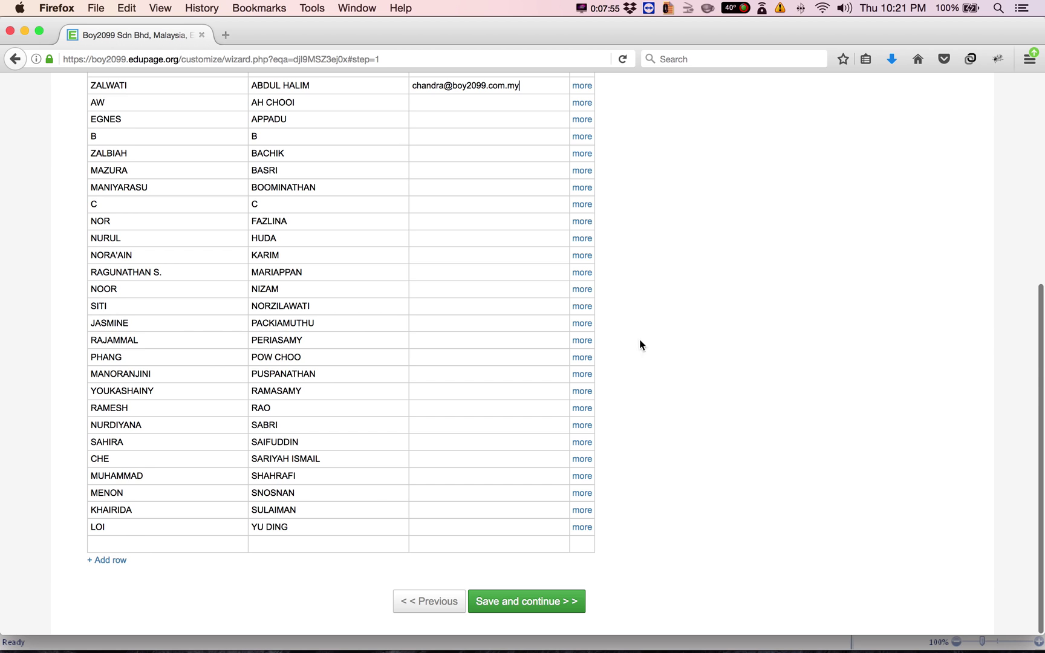
{"action": "left_click", "coordinate": [519, 605]}
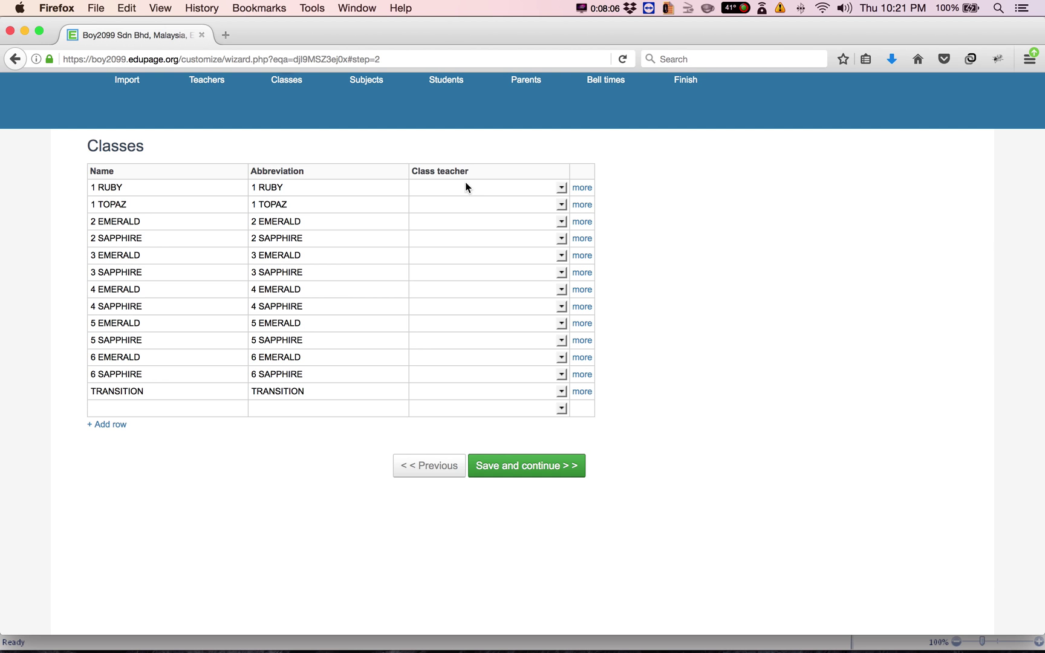
Assign class teachers to 1 RUBY, 1 TOPAZ, 2 EMERALD and 2 SAPPHIRE
{"action": "left_click", "coordinate": [561, 188]}
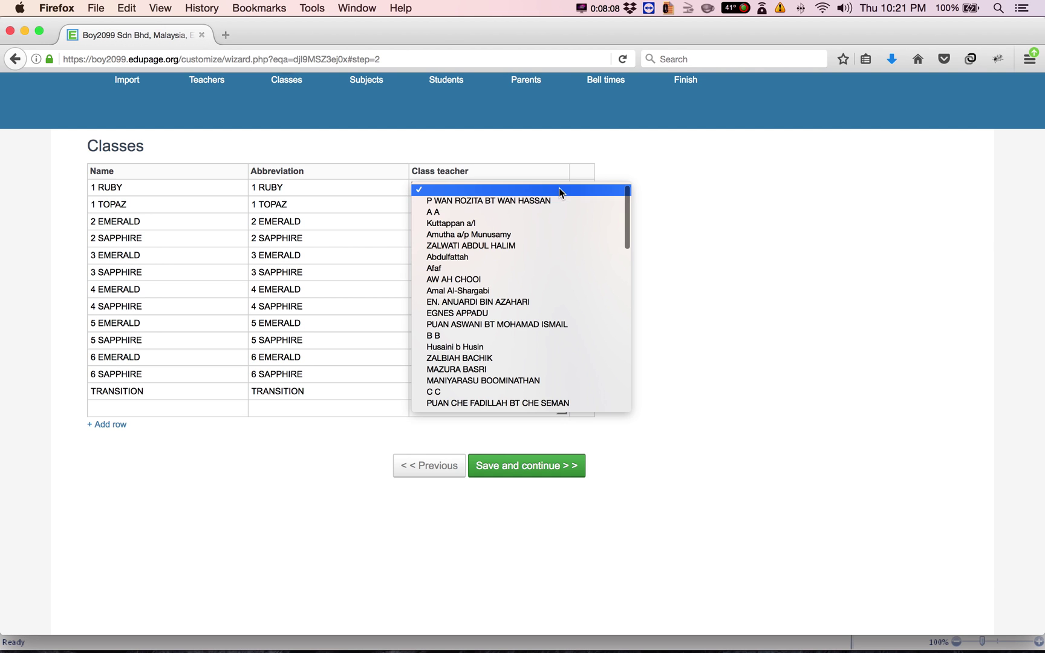
{"action": "left_click", "coordinate": [549, 201]}
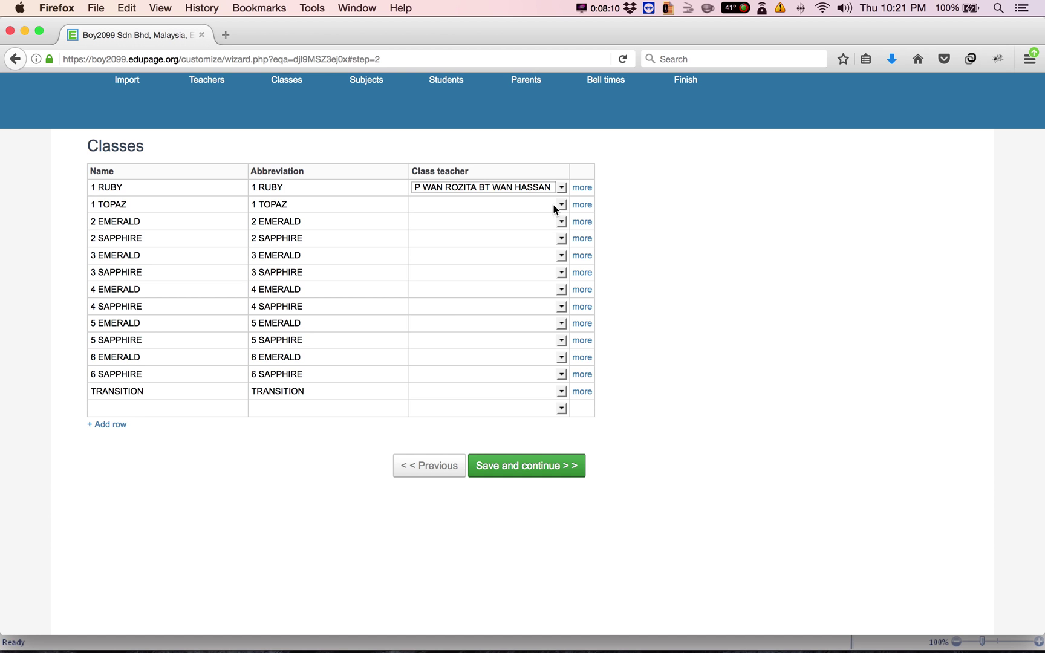
{"action": "left_click", "coordinate": [561, 205]}
{"action": "left_click", "coordinate": [552, 236]}
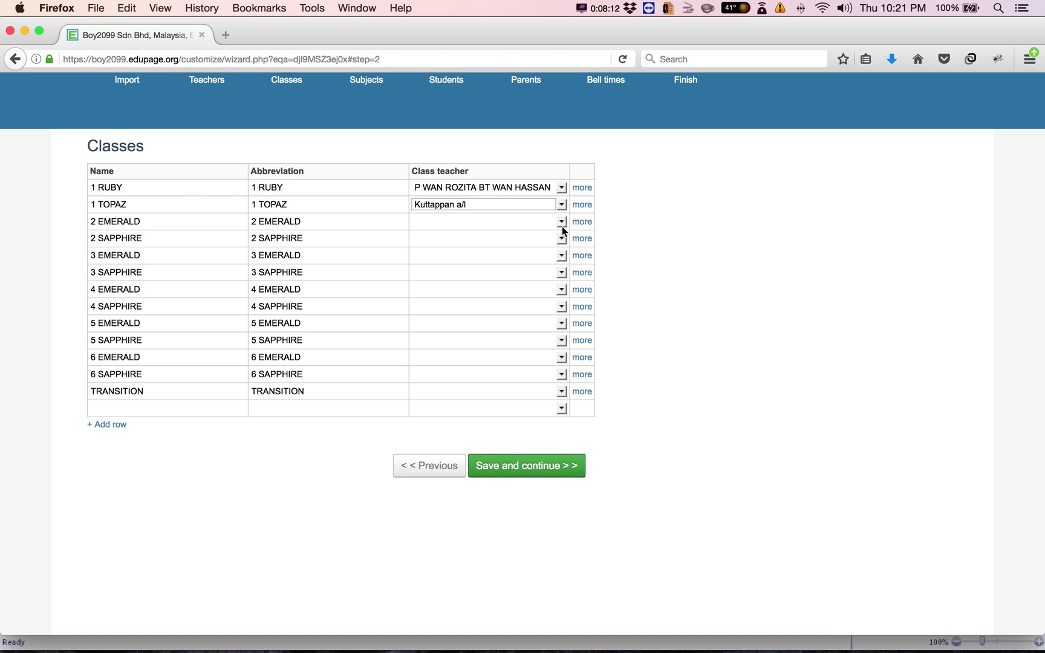
{"action": "left_click", "coordinate": [562, 221]}
{"action": "left_click", "coordinate": [551, 264]}
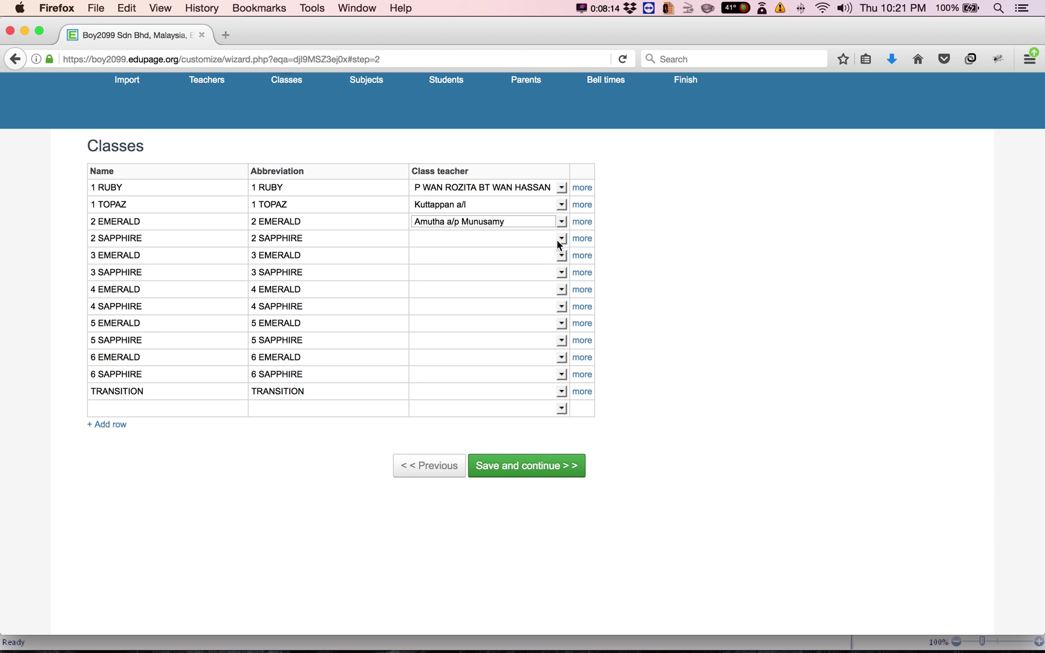
{"action": "left_click", "coordinate": [560, 239]}
{"action": "left_click", "coordinate": [550, 295]}
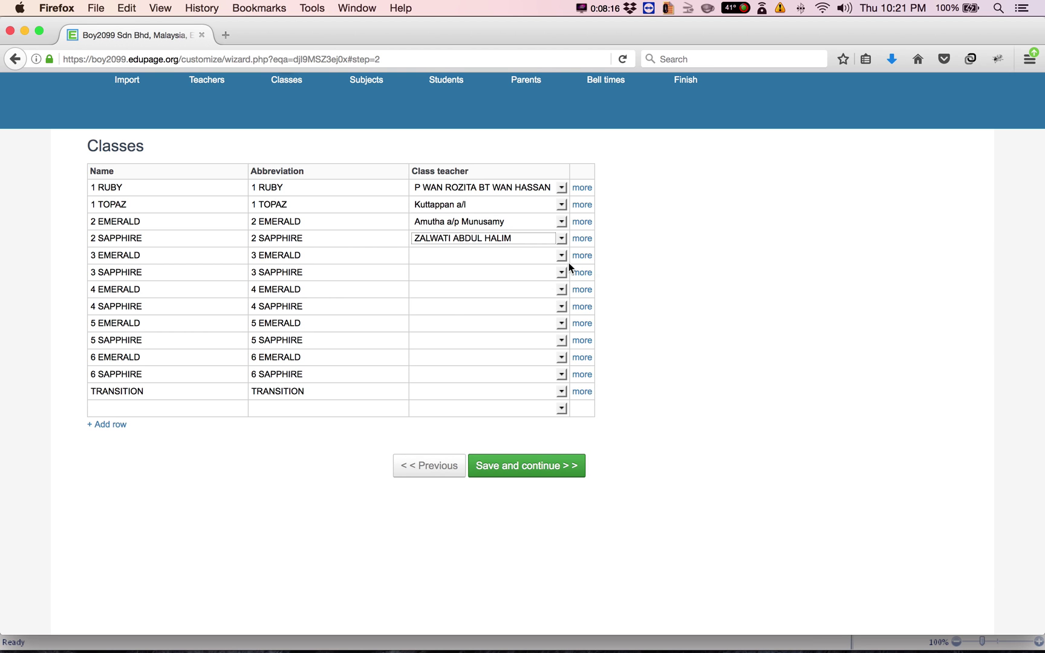
Assign class teachers to 3 EMERALD, 3 SAPPHIRE, 4 EMERALD and 4 SAPPHIRE
{"action": "left_click", "coordinate": [561, 256]}
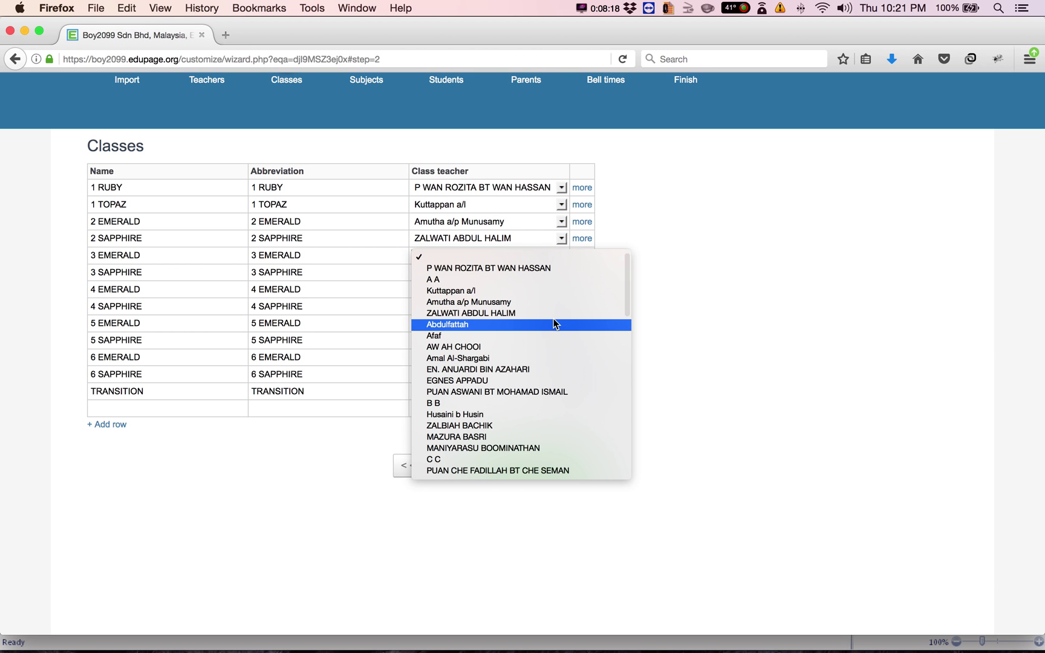
{"action": "left_click", "coordinate": [553, 325]}
{"action": "left_click", "coordinate": [562, 273]}
{"action": "left_click", "coordinate": [539, 362]}
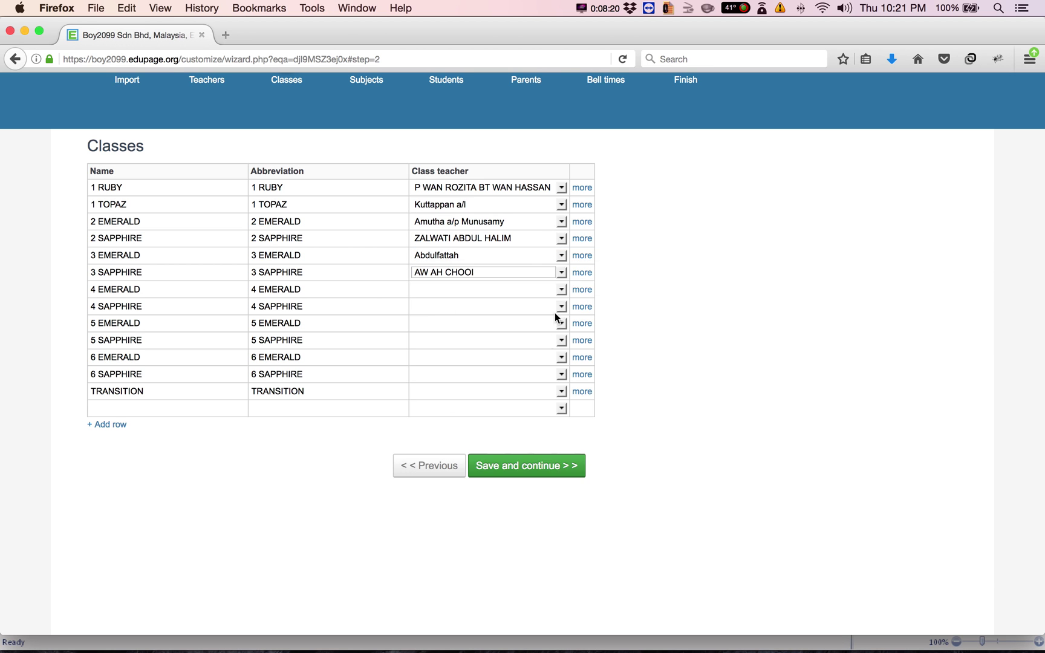
{"action": "left_click", "coordinate": [559, 289]}
{"action": "left_click", "coordinate": [543, 392]}
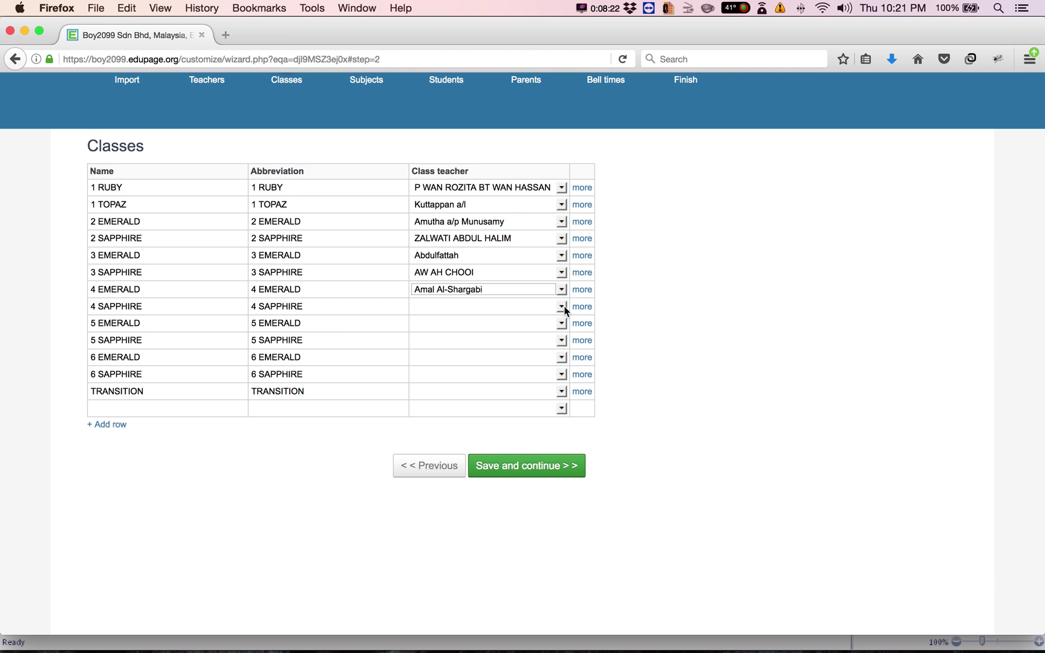
{"action": "left_click", "coordinate": [562, 306]}
{"action": "left_click", "coordinate": [550, 422]}
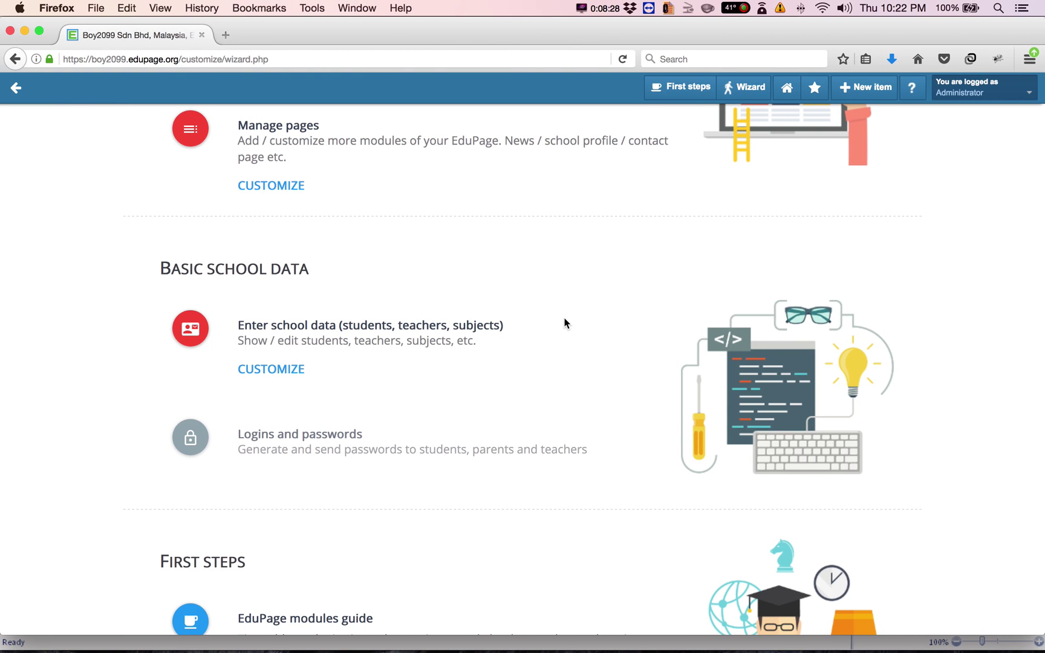
Reopen the wizard's Classes step and assign class teachers to 1 RUBY through 2 SAPPHIRE
{"action": "scroll", "coordinate": [565, 318], "scroll_direction": "down", "scroll_amount": 1}
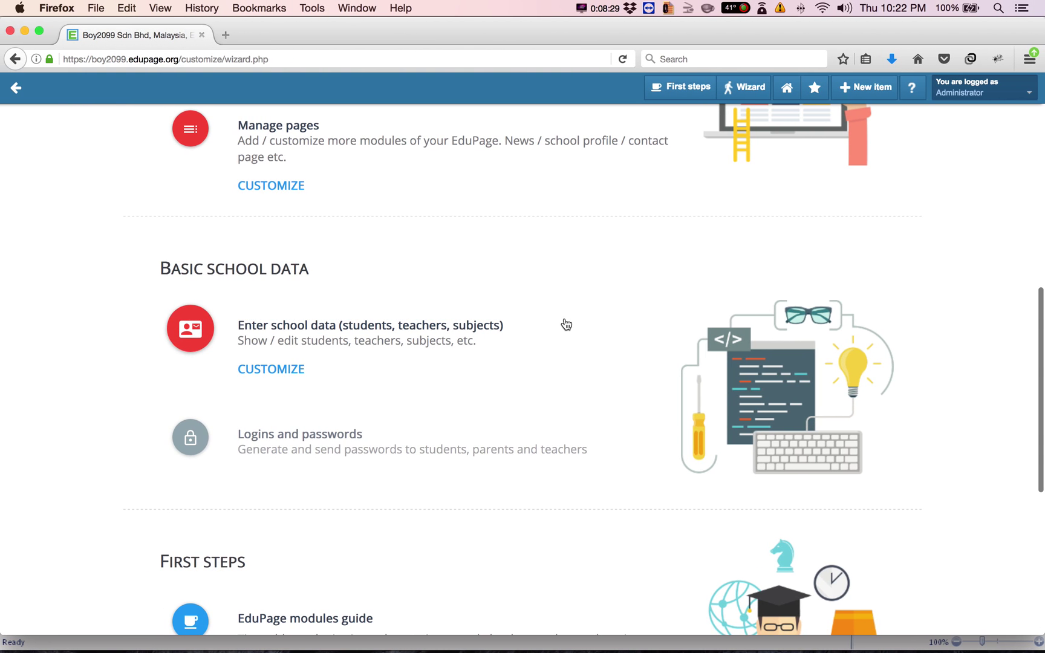
{"action": "left_click", "coordinate": [274, 379]}
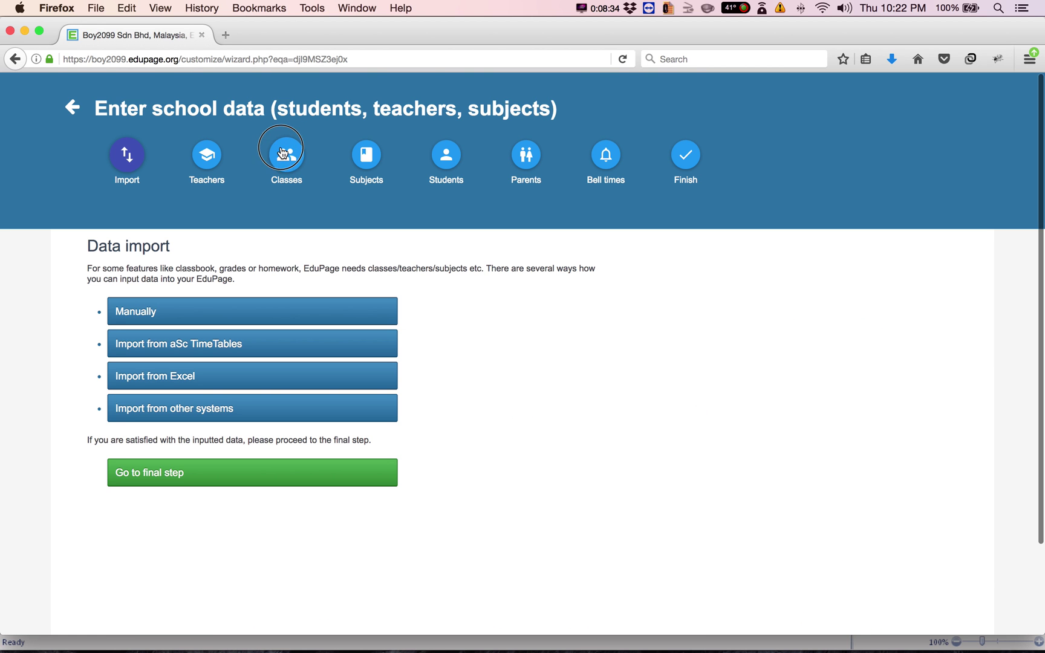
{"action": "left_click", "coordinate": [284, 154]}
{"action": "left_click", "coordinate": [561, 288]}
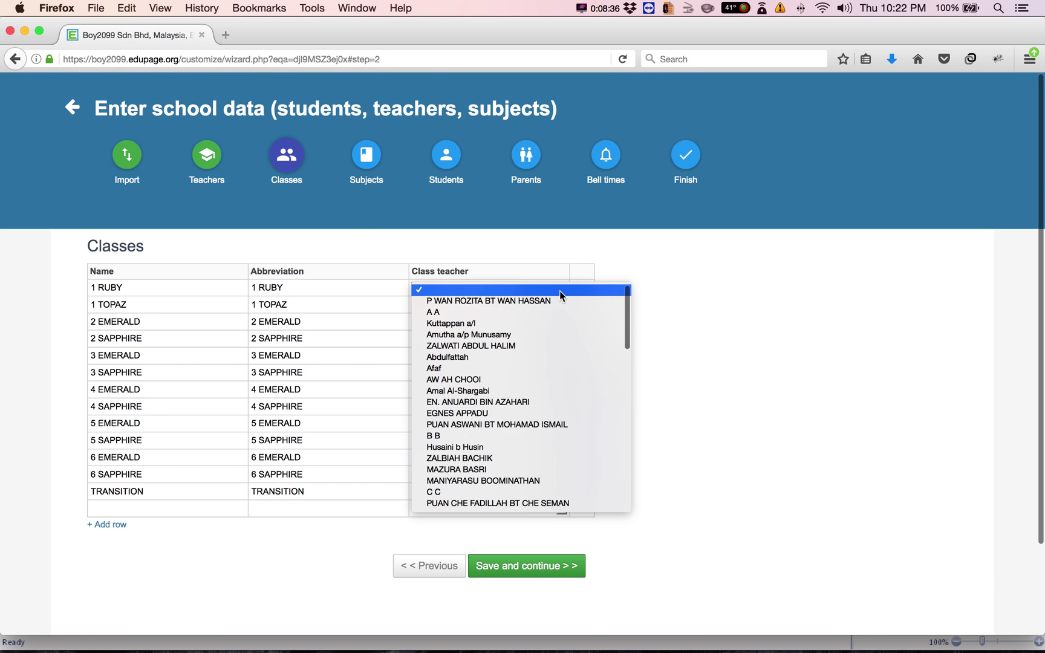
{"action": "left_click", "coordinate": [548, 378]}
{"action": "left_click", "coordinate": [559, 339]}
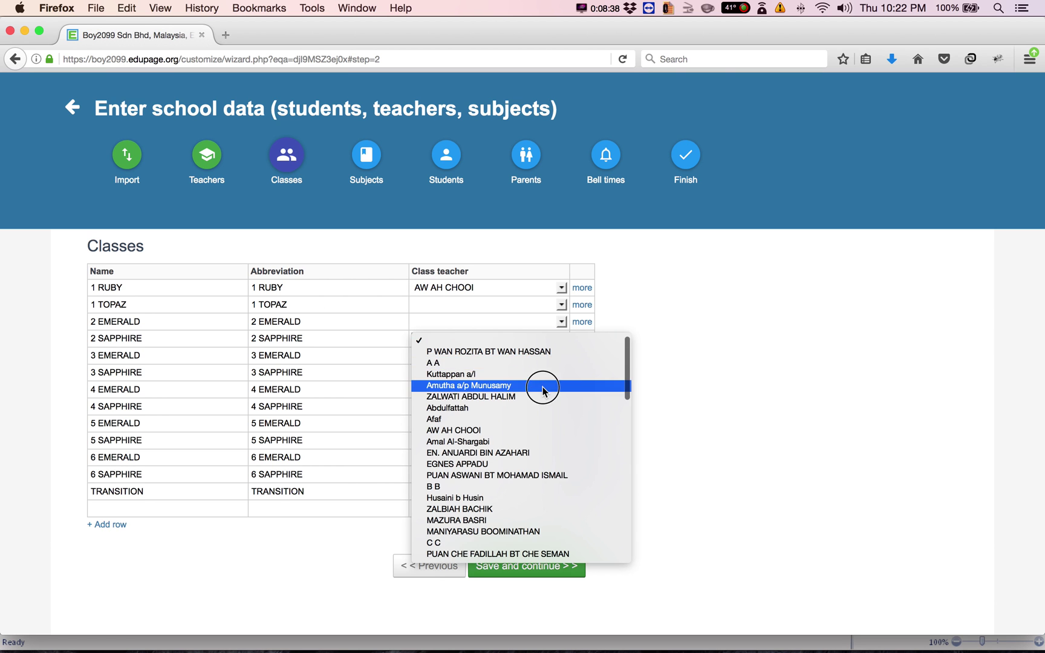
{"action": "left_click", "coordinate": [547, 385]}
{"action": "left_click", "coordinate": [561, 322]}
{"action": "left_click", "coordinate": [536, 379]}
{"action": "left_click", "coordinate": [534, 307]}
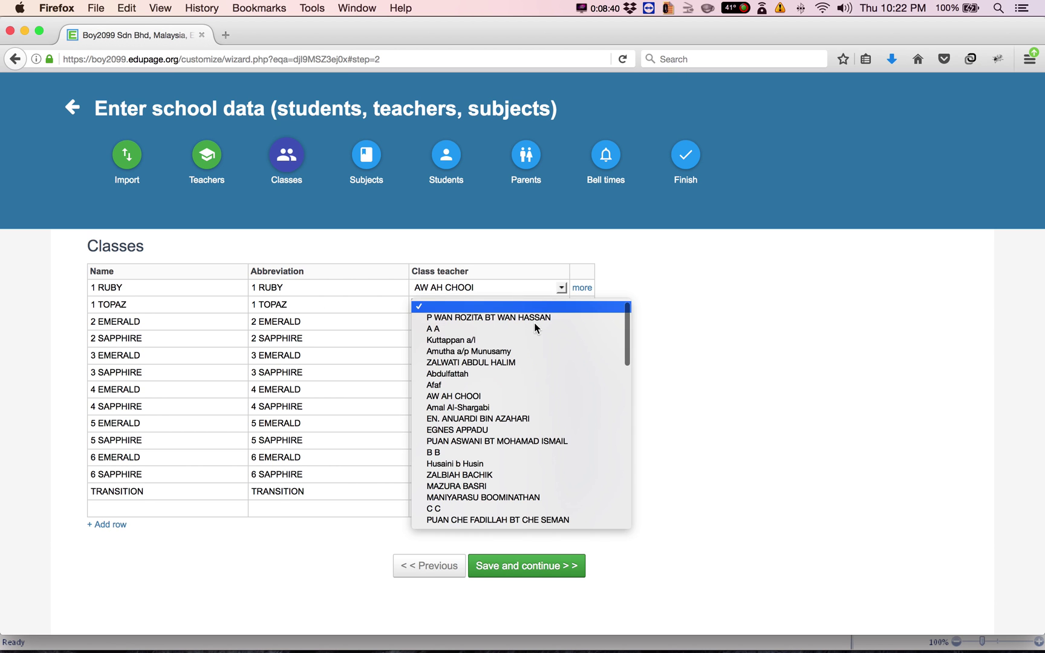
{"action": "left_click", "coordinate": [532, 352]}
{"action": "left_click", "coordinate": [535, 309]}
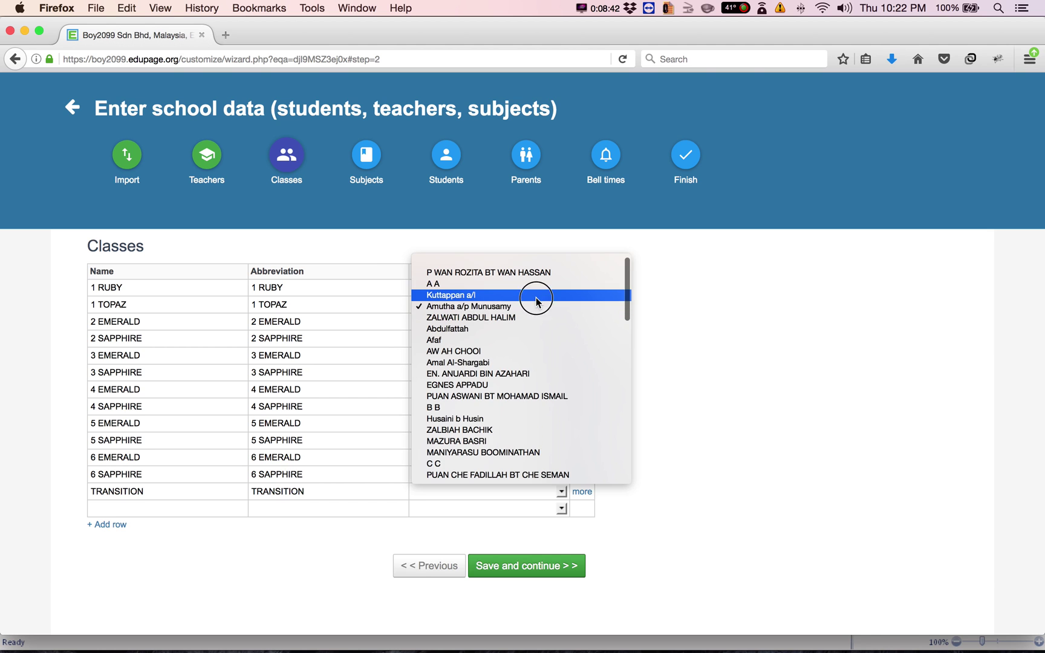
{"action": "left_click", "coordinate": [532, 295]}
Assign class teachers to 3 EMERALD, 3 SAPPHIRE, 4 SAPPHIRE and 4 EMERALD
{"action": "left_click", "coordinate": [534, 358]}
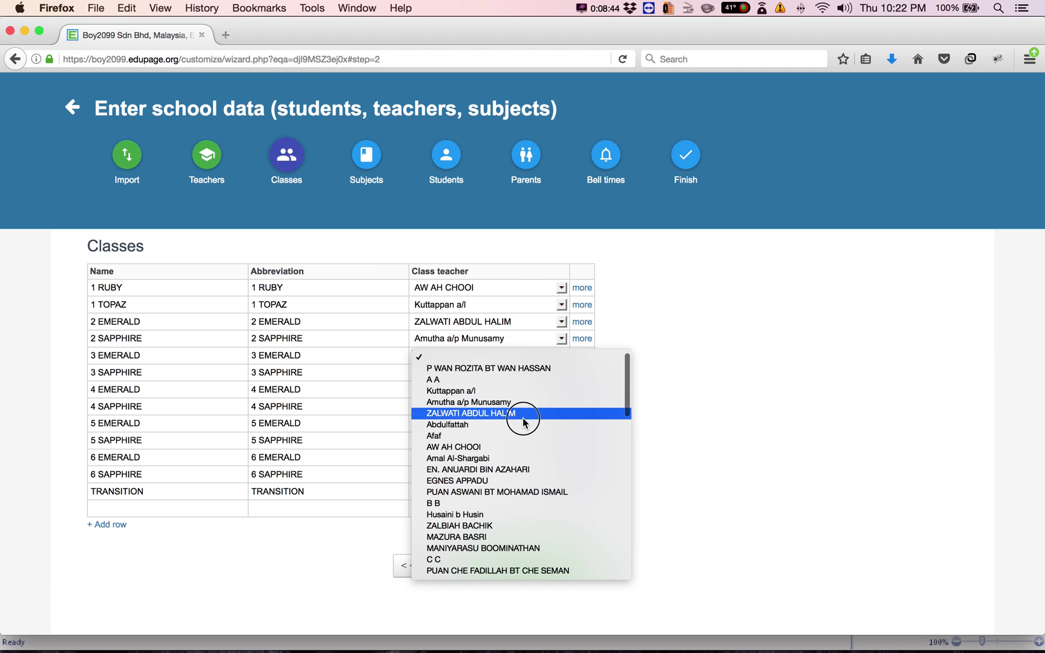
{"action": "left_click", "coordinate": [523, 366]}
{"action": "left_click", "coordinate": [540, 376]}
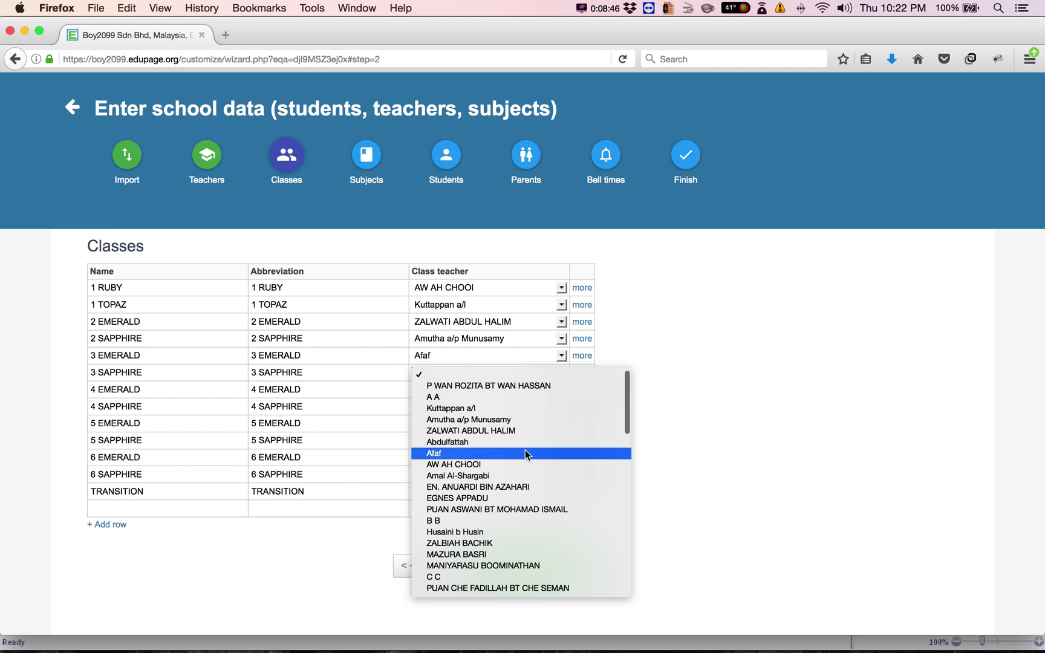
{"action": "left_click", "coordinate": [522, 462]}
{"action": "left_click", "coordinate": [520, 401]}
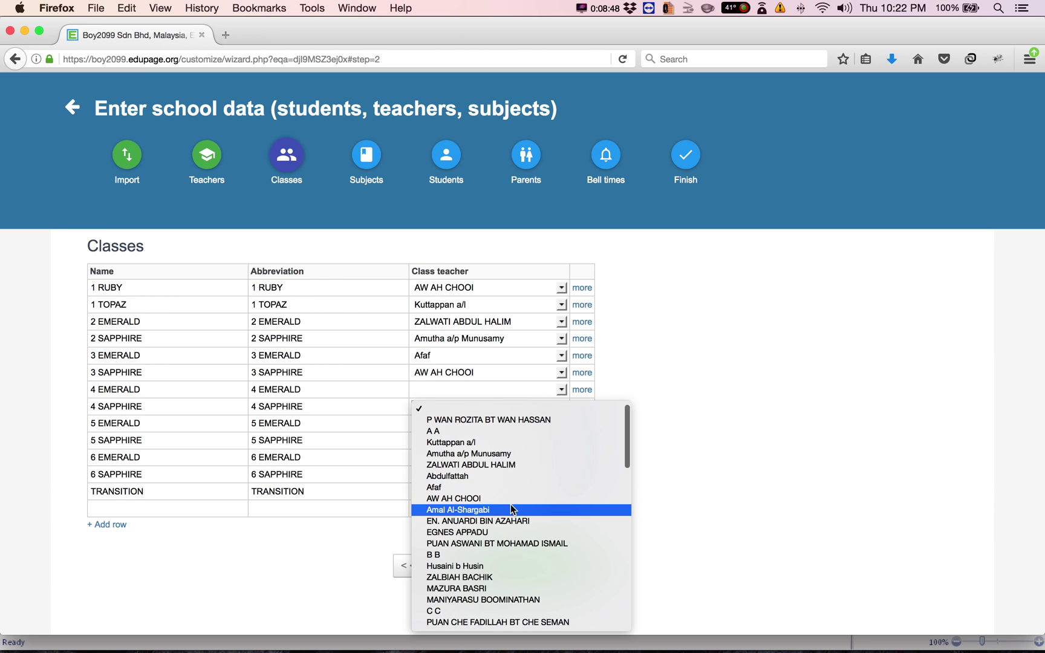
{"action": "left_click", "coordinate": [515, 510]}
{"action": "left_click", "coordinate": [522, 411]}
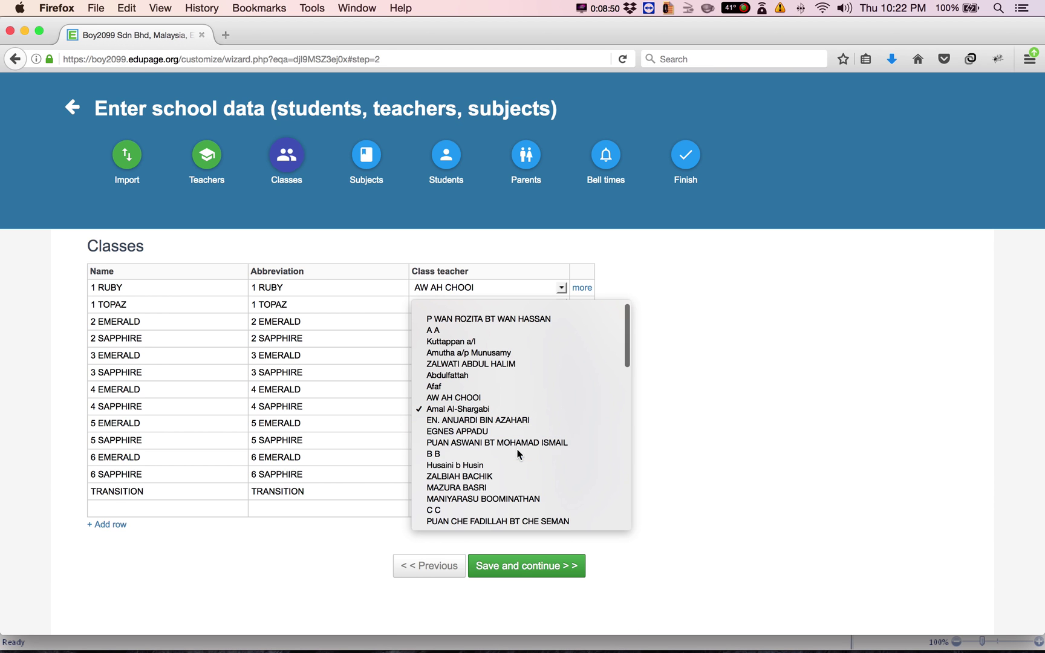
{"action": "left_click", "coordinate": [511, 462]}
{"action": "left_click", "coordinate": [506, 388]}
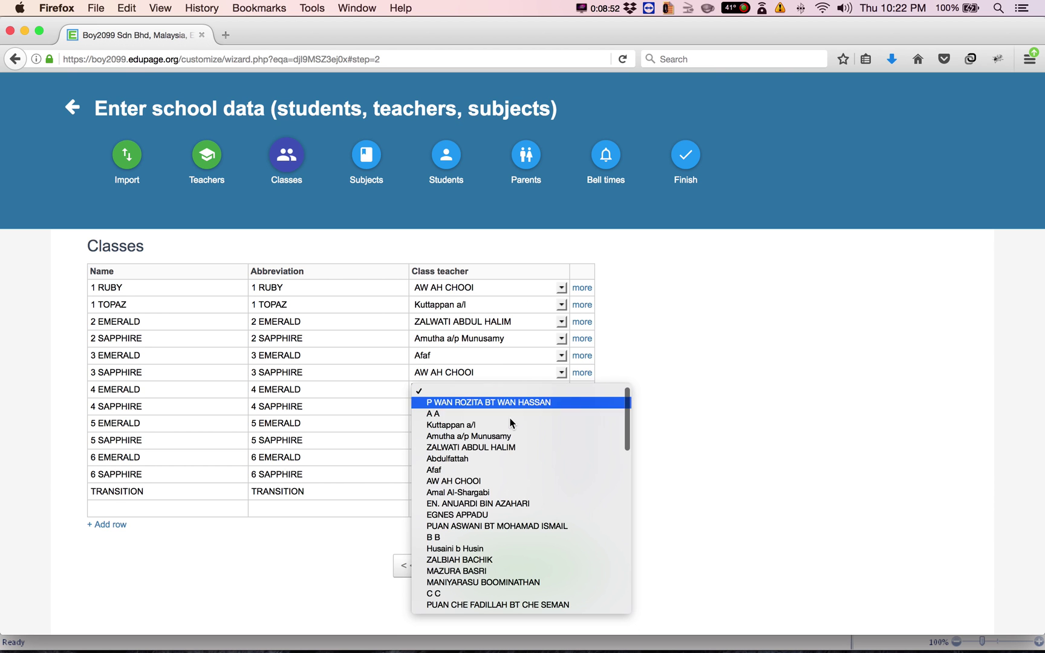
{"action": "left_click", "coordinate": [507, 447]}
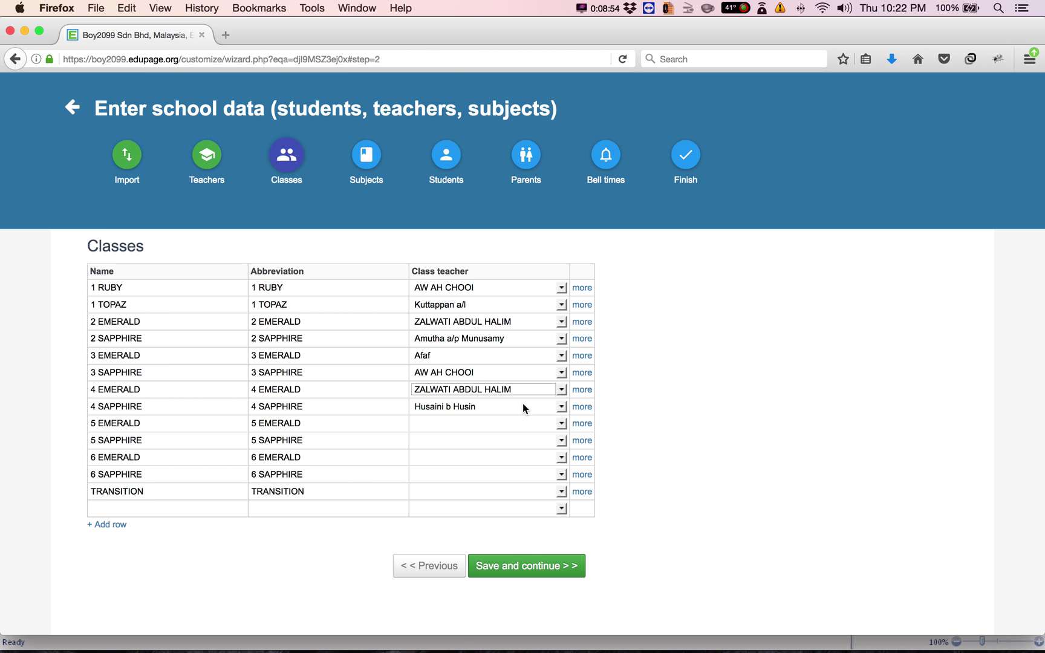
{"action": "left_click", "coordinate": [518, 357]}
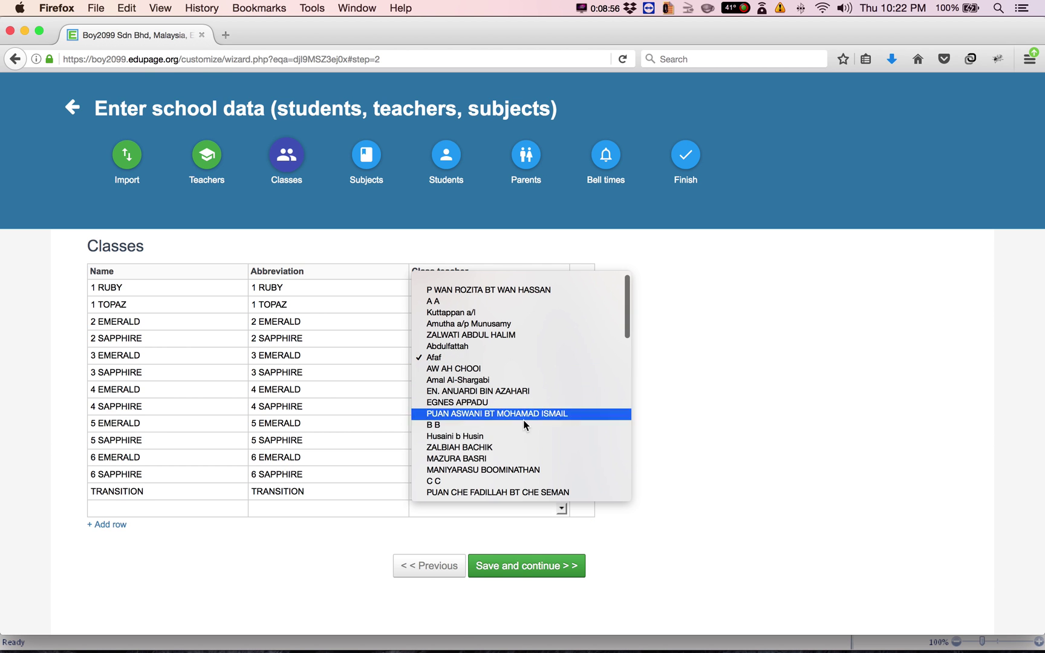
{"action": "left_click", "coordinate": [514, 457]}
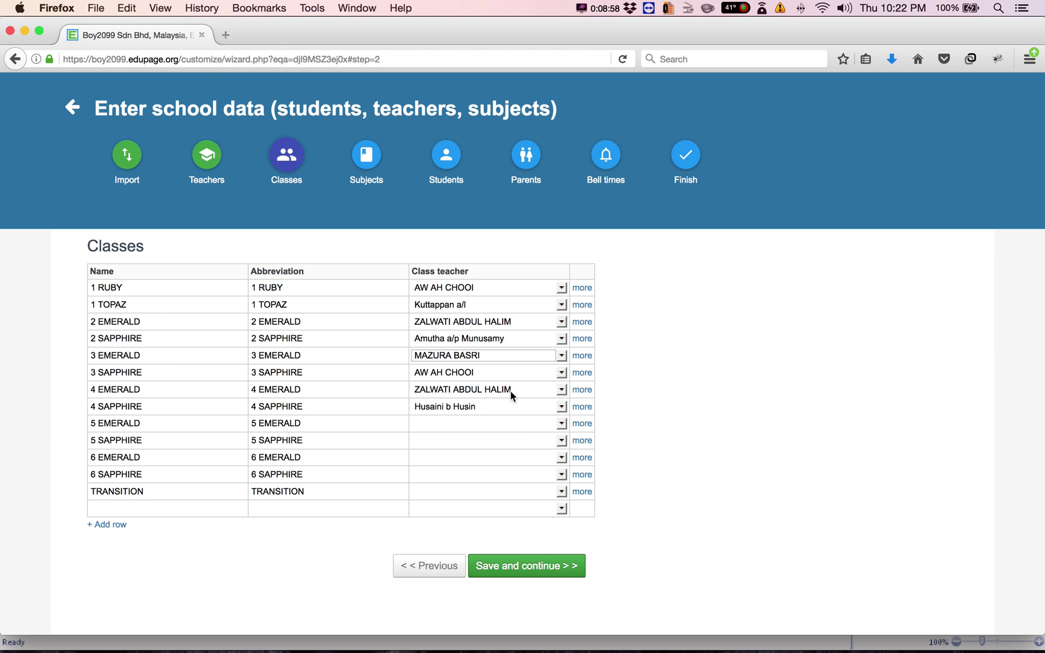
Assign class teachers to 5 EMERALD, 5 SAPPHIRE, 6 EMERALD, 6 SAPPHIRE and TRANSITION
{"action": "left_click", "coordinate": [563, 424]}
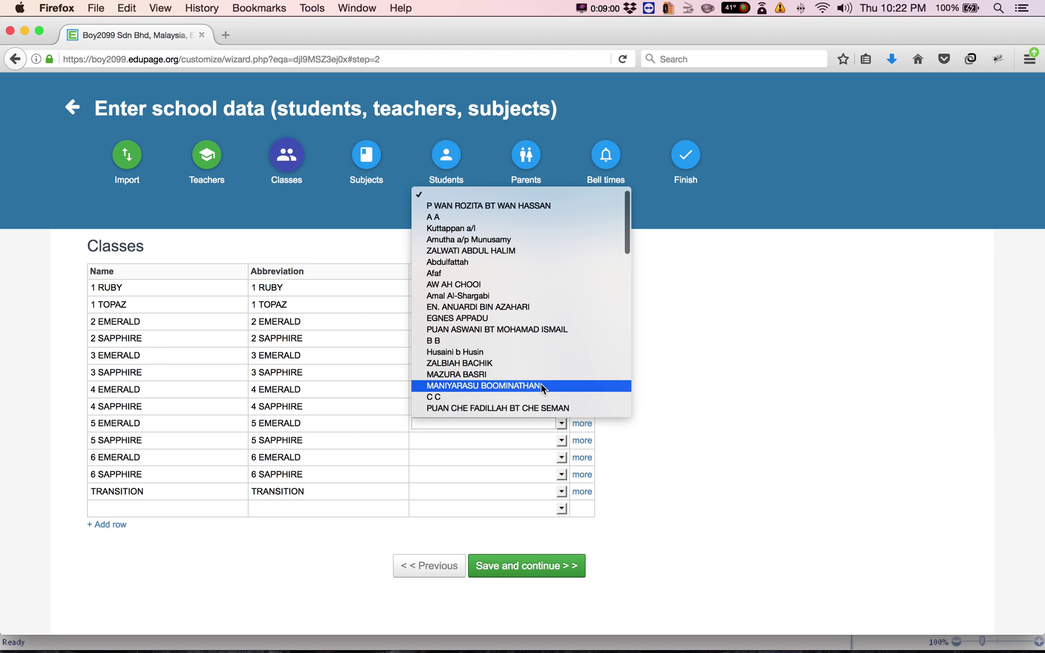
{"action": "left_click", "coordinate": [541, 386]}
{"action": "left_click", "coordinate": [561, 440]}
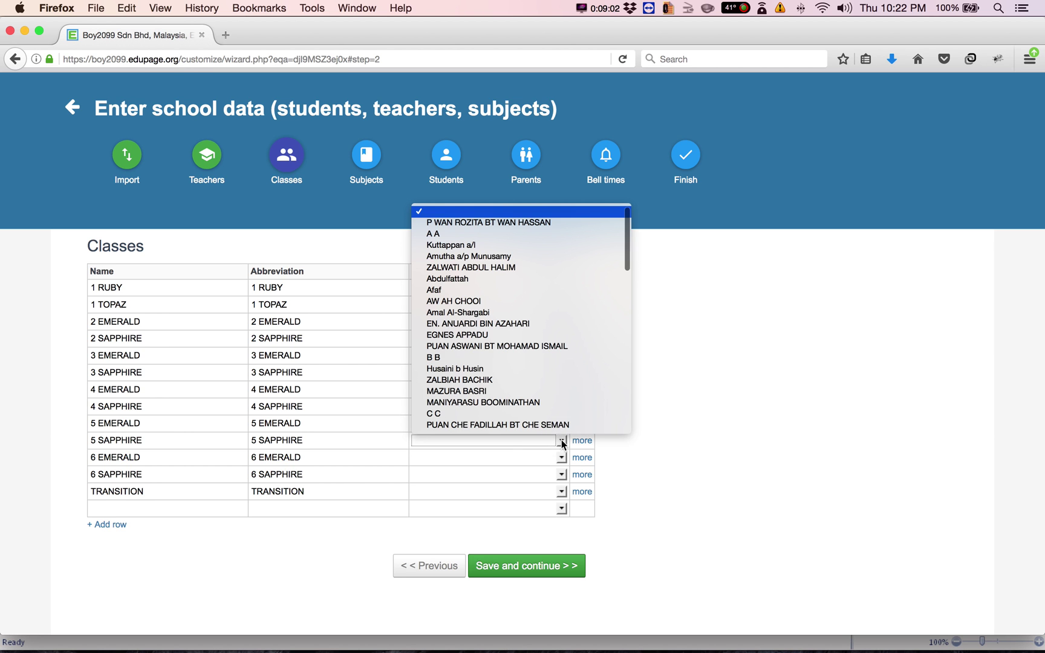
{"action": "left_click", "coordinate": [562, 437]}
{"action": "left_click", "coordinate": [561, 458]}
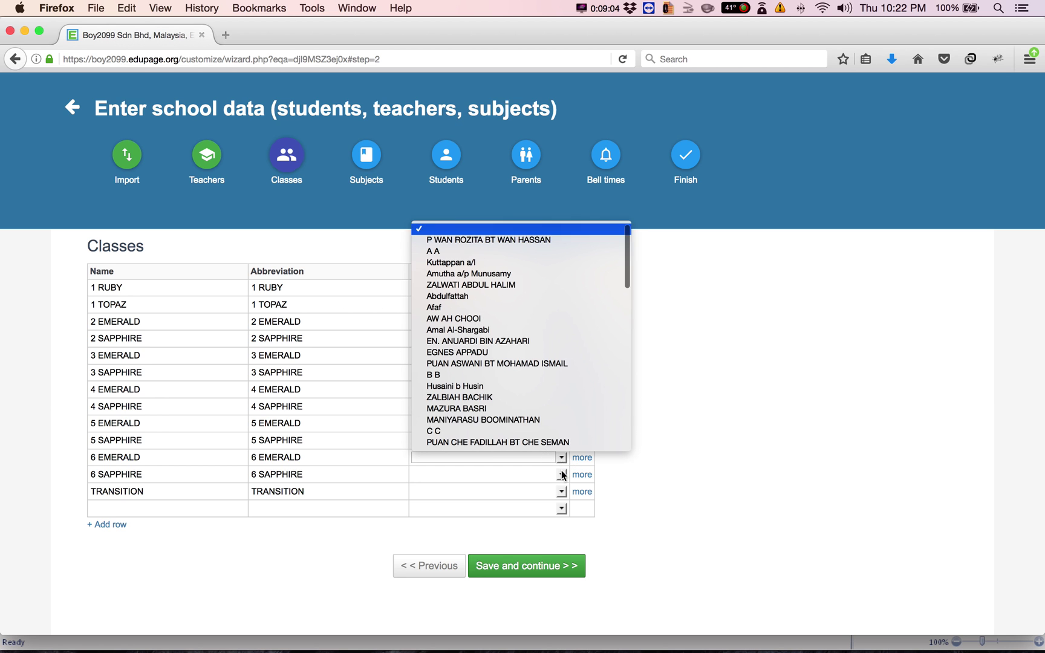
{"action": "left_click", "coordinate": [562, 410]}
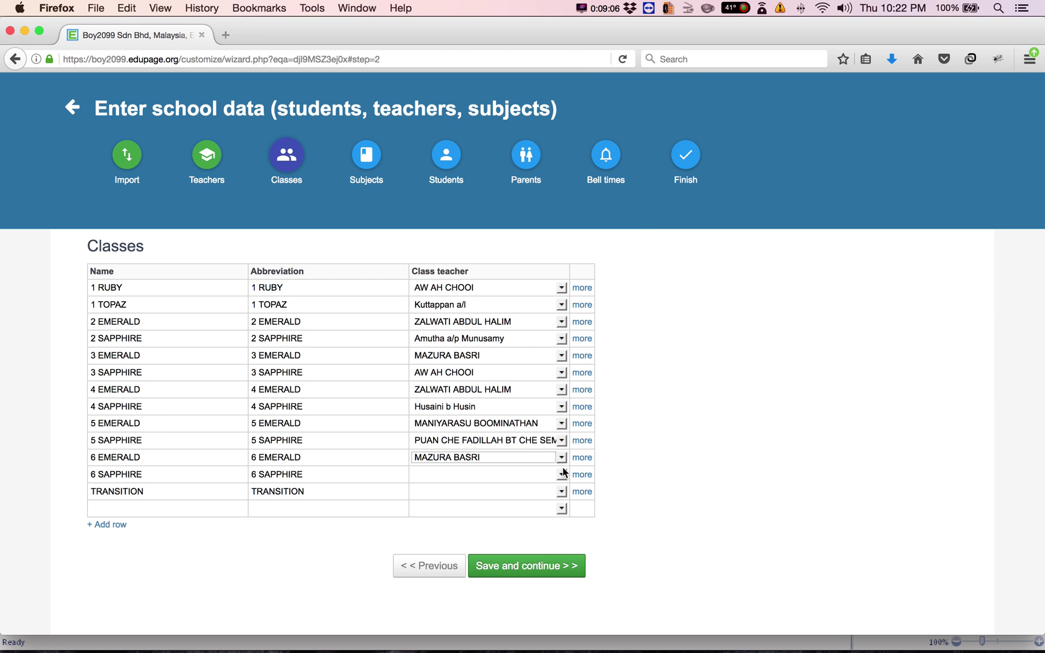
{"action": "left_click", "coordinate": [562, 475]}
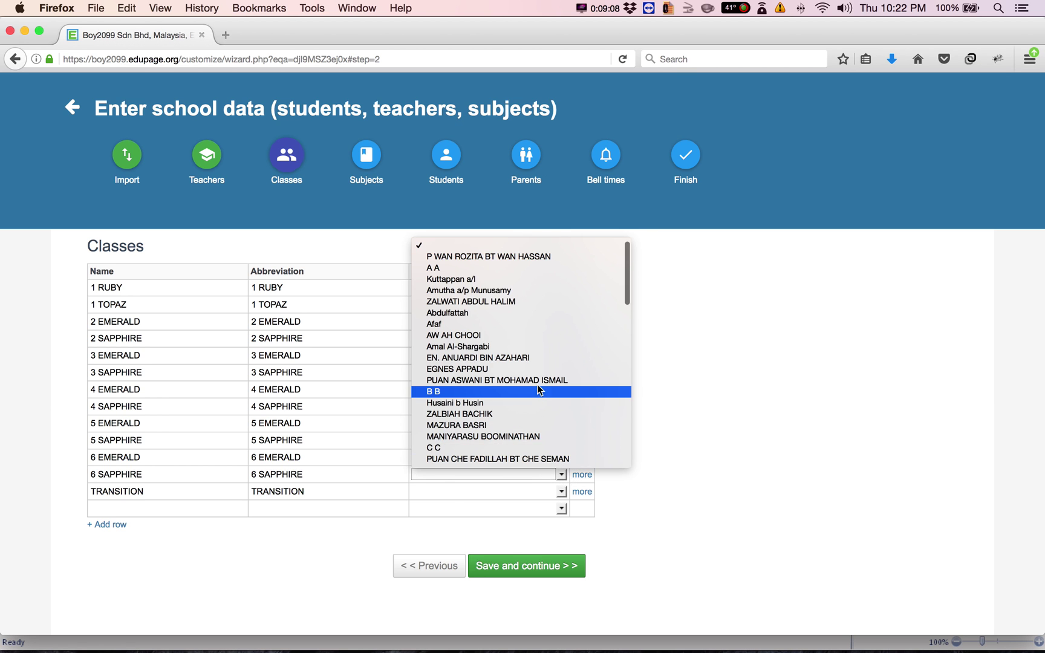
{"action": "left_click", "coordinate": [558, 379]}
{"action": "left_click", "coordinate": [562, 491]}
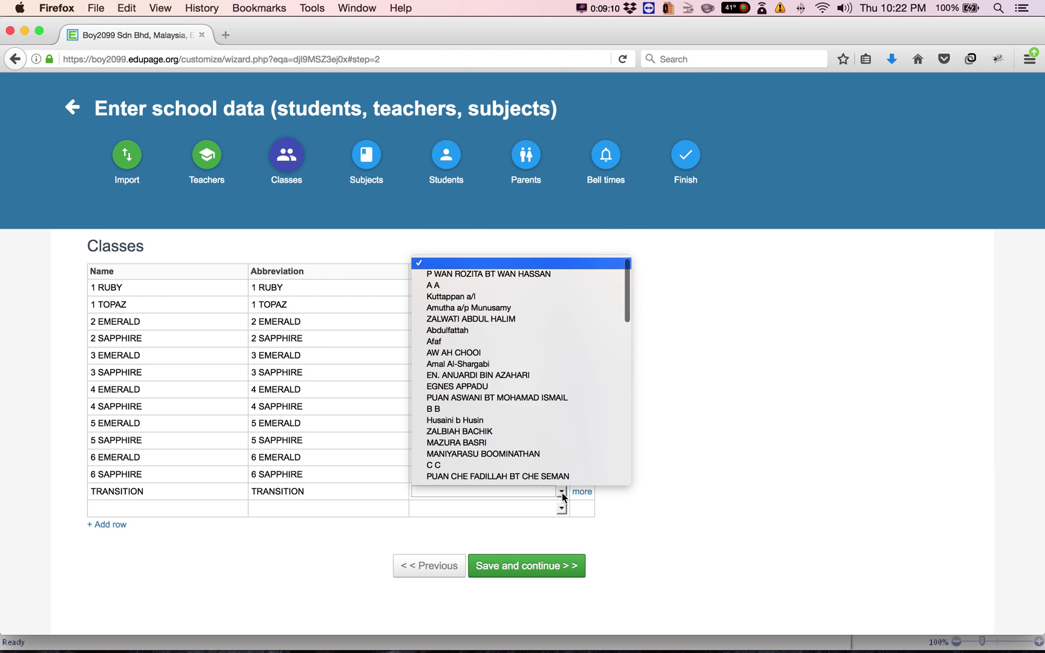
{"action": "left_click", "coordinate": [535, 376]}
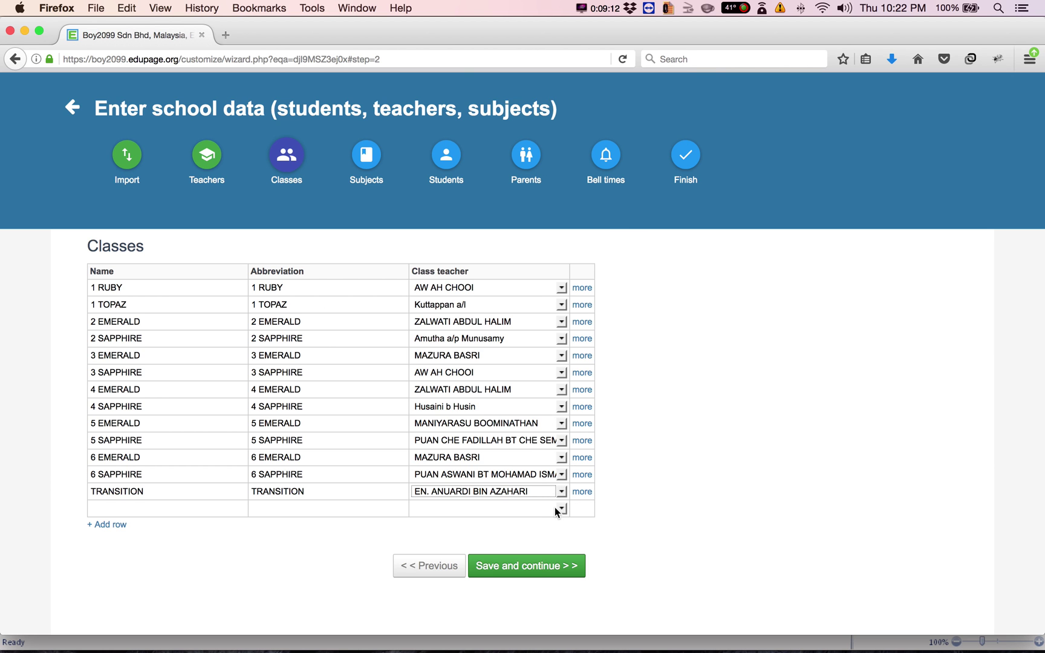
Leave the blank extra row without a class teacher and save the class list
{"action": "left_click", "coordinate": [561, 509]}
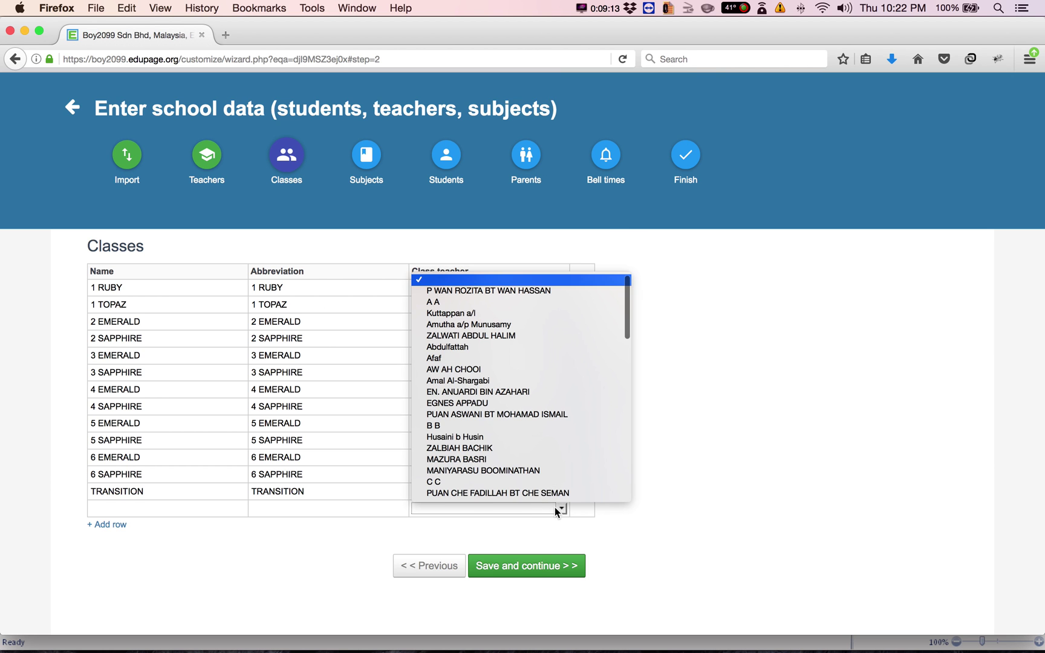
{"action": "left_click", "coordinate": [534, 483]}
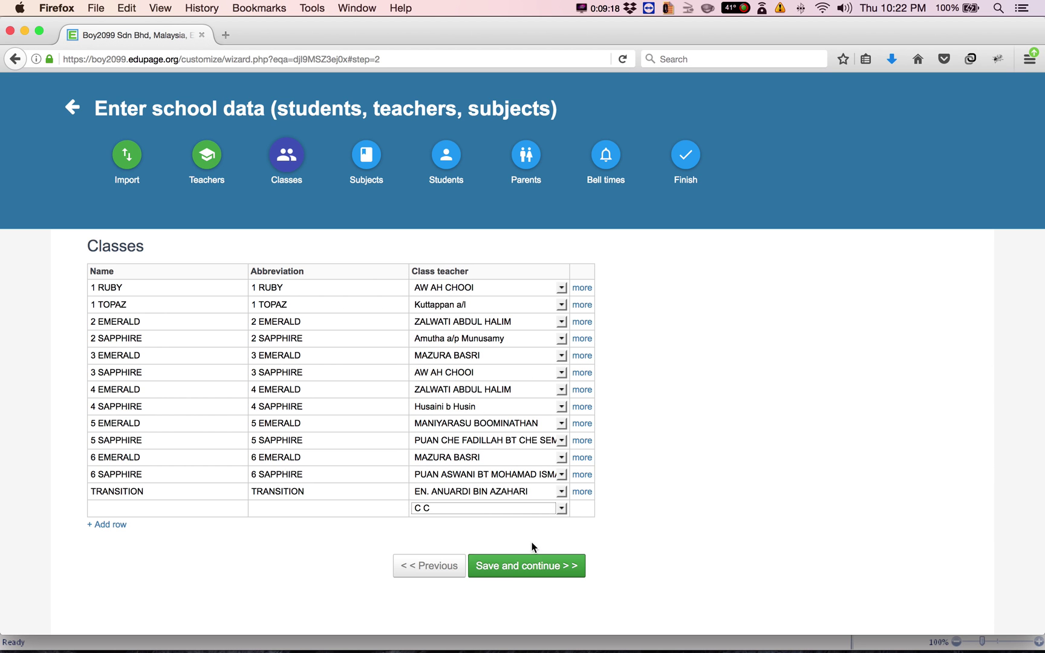
{"action": "left_click", "coordinate": [562, 507]}
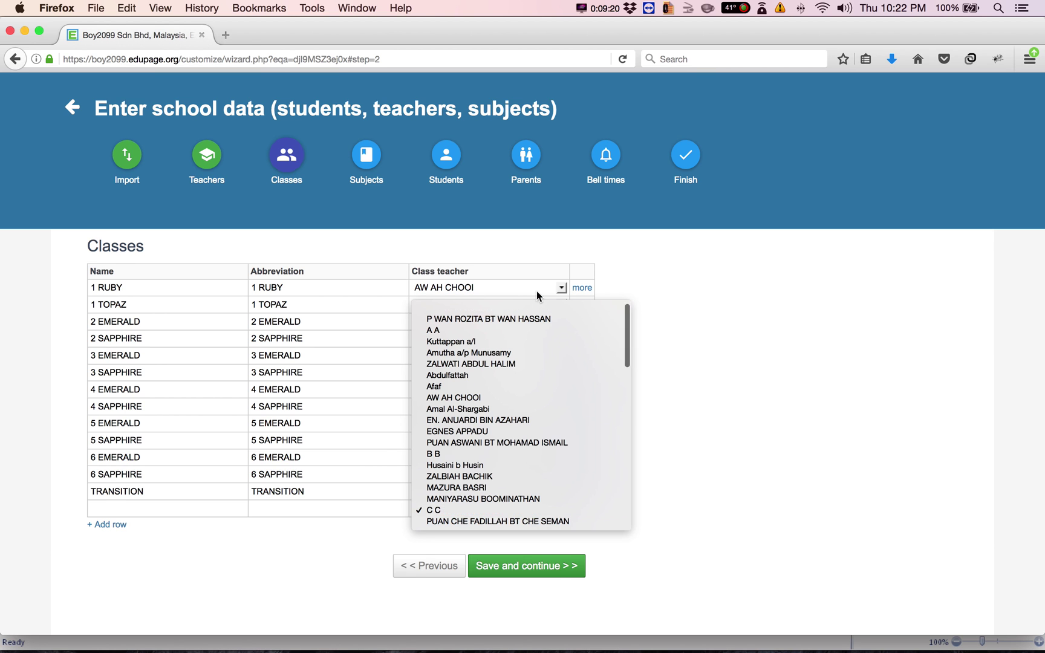
{"action": "left_click", "coordinate": [536, 309]}
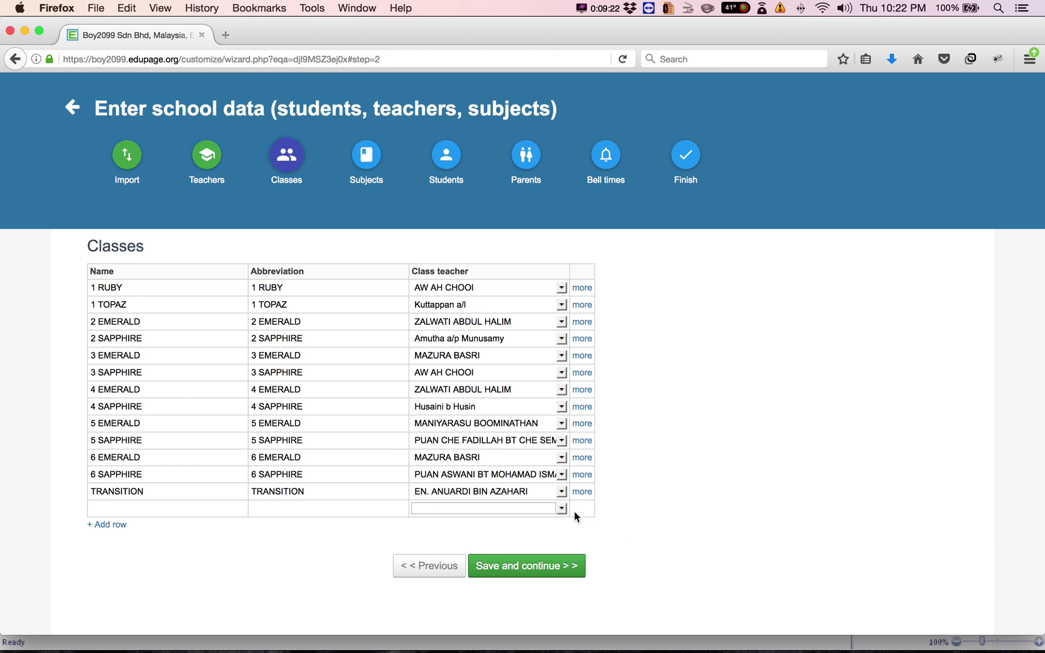
{"action": "left_click", "coordinate": [535, 572]}
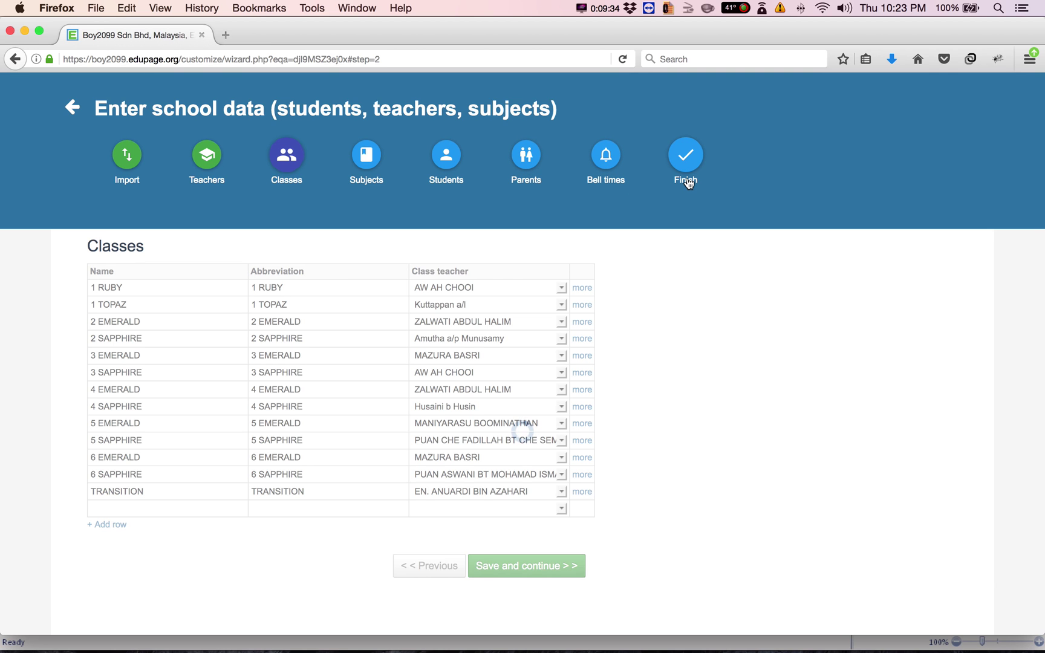
{"action": "scroll", "coordinate": [575, 532], "scroll_direction": "down", "scroll_amount": 1}
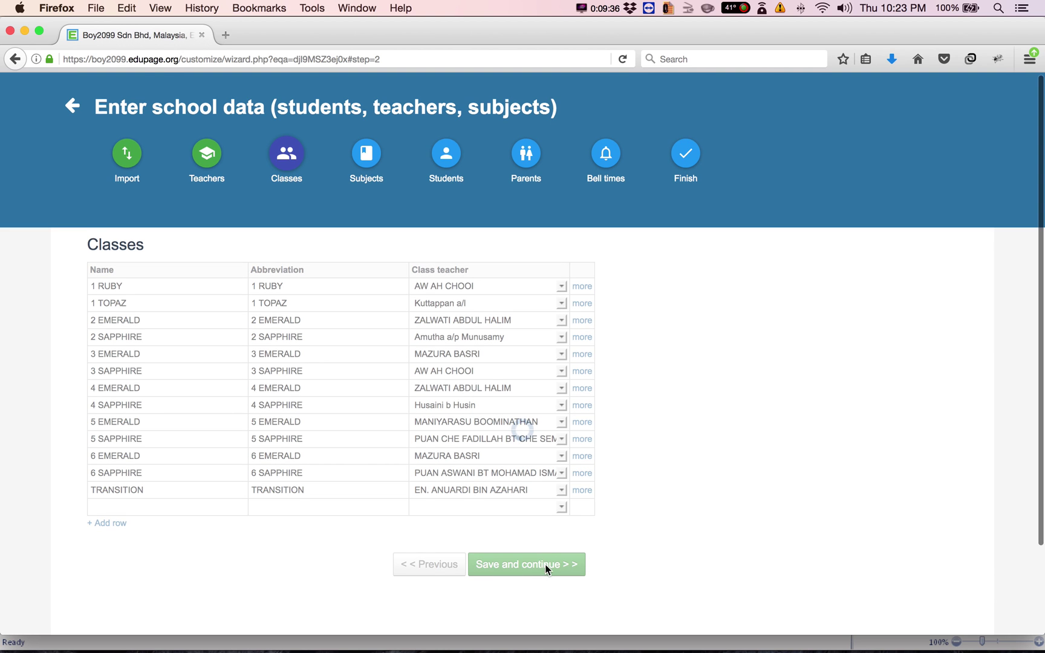
Set 1 RUBY's class teacher in the Classes step and save the class list
{"action": "left_click", "coordinate": [684, 159]}
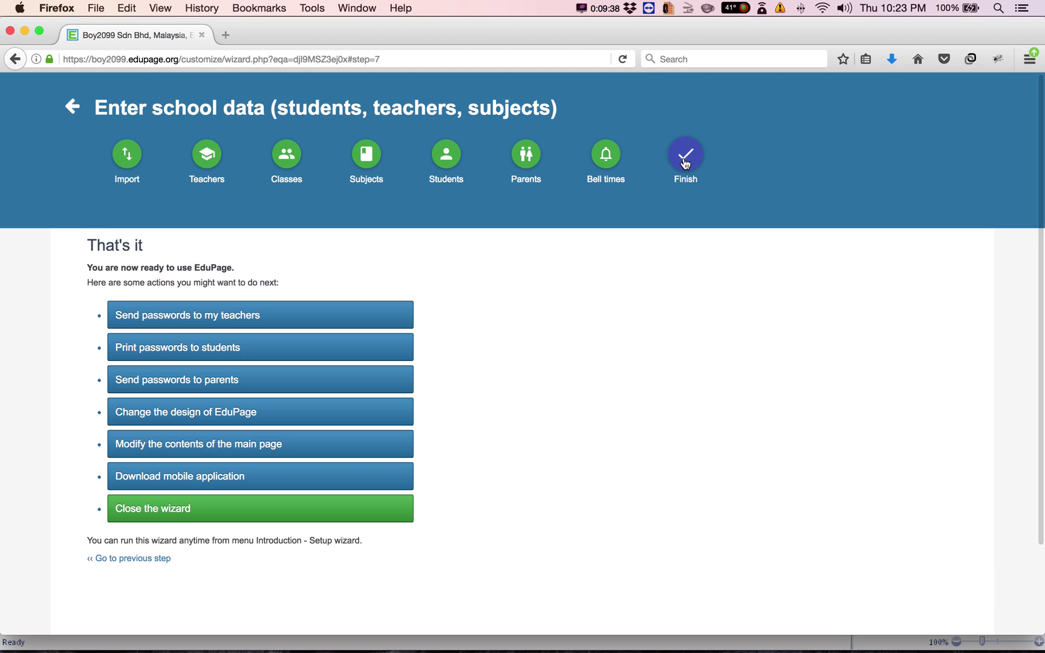
{"action": "left_click", "coordinate": [287, 156]}
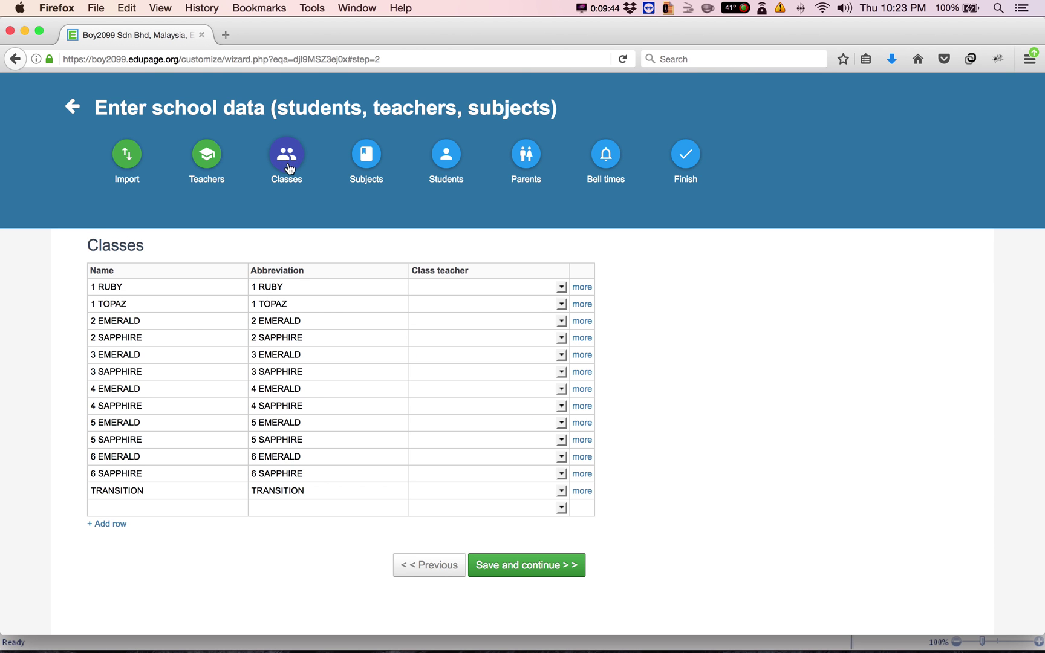
{"action": "left_click", "coordinate": [561, 287]}
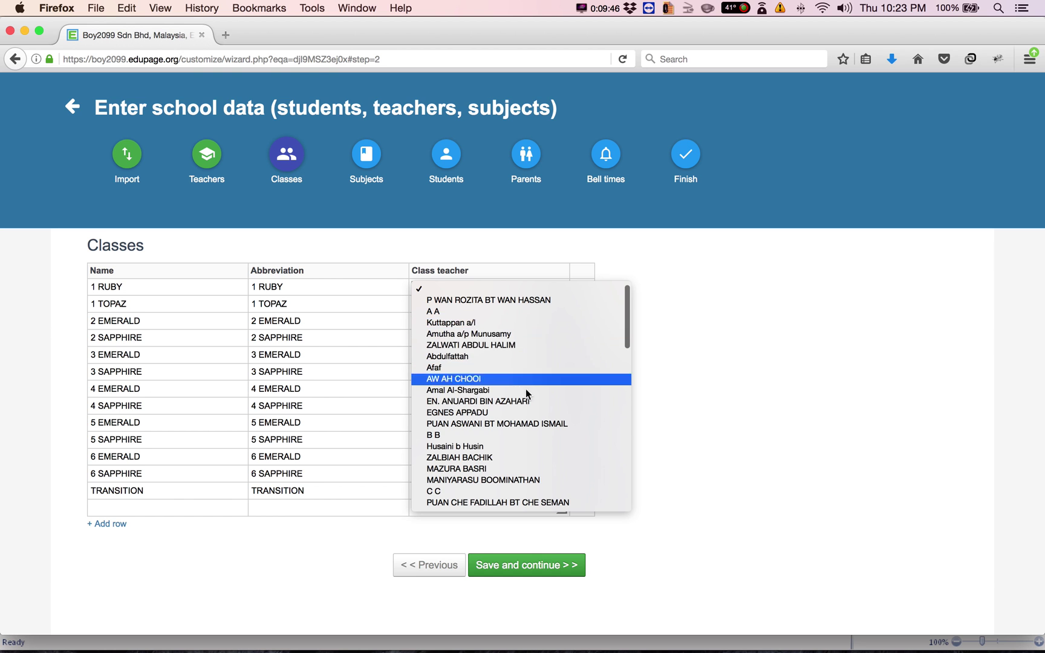
{"action": "left_click", "coordinate": [522, 423]}
{"action": "left_click", "coordinate": [554, 582]}
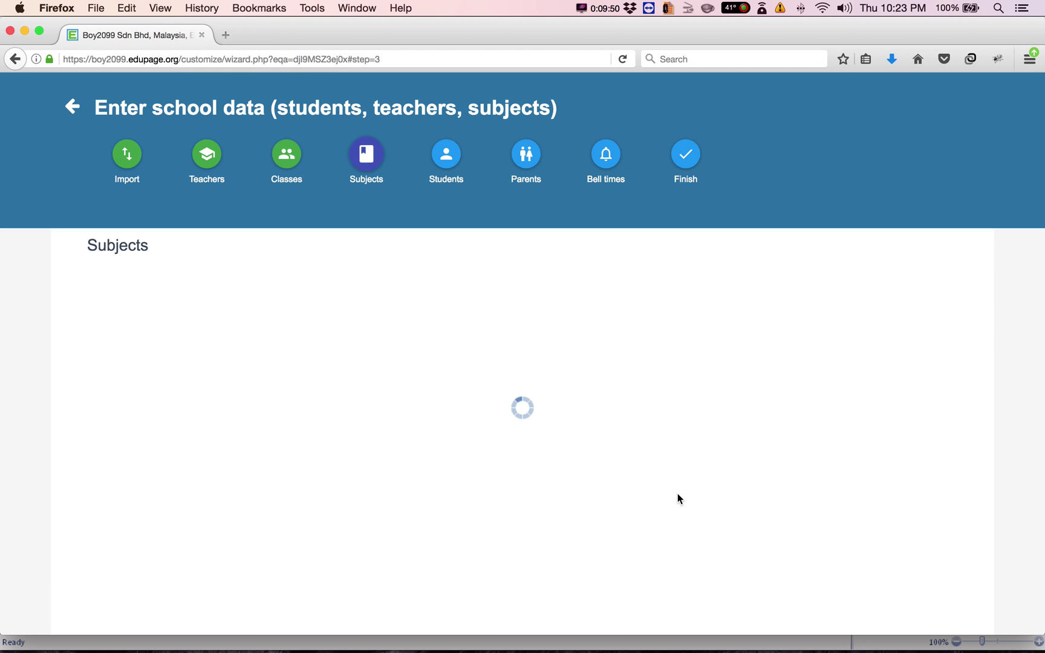
Set class teachers for 1 TOPAZ, 2 EMERALD and 2 SAPPHIRE and save them
{"action": "left_click", "coordinate": [289, 175]}
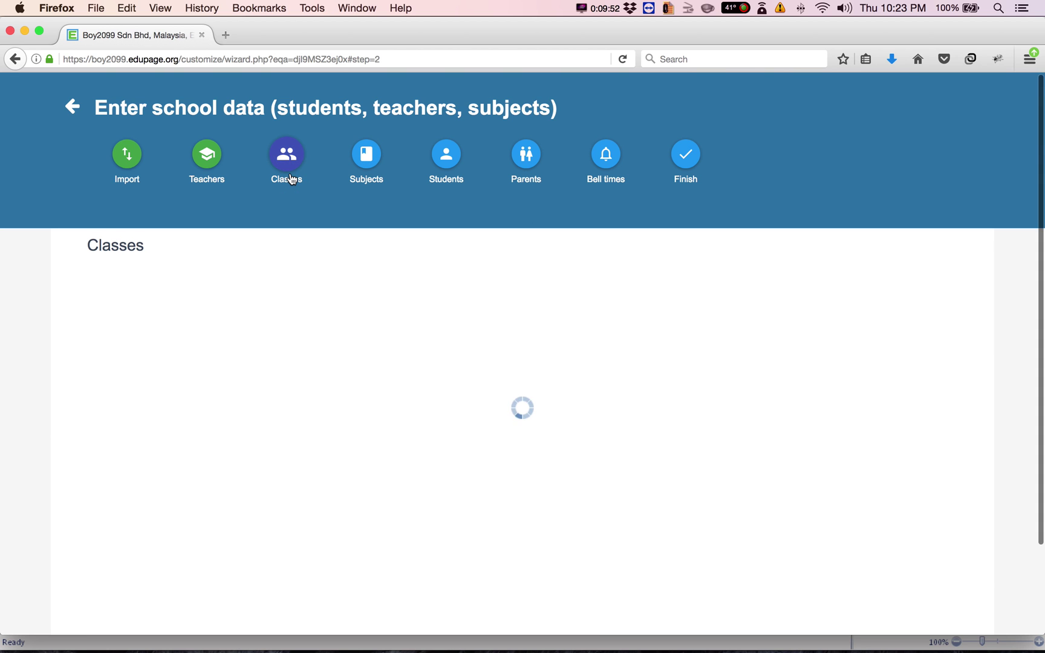
{"action": "left_click", "coordinate": [552, 304]}
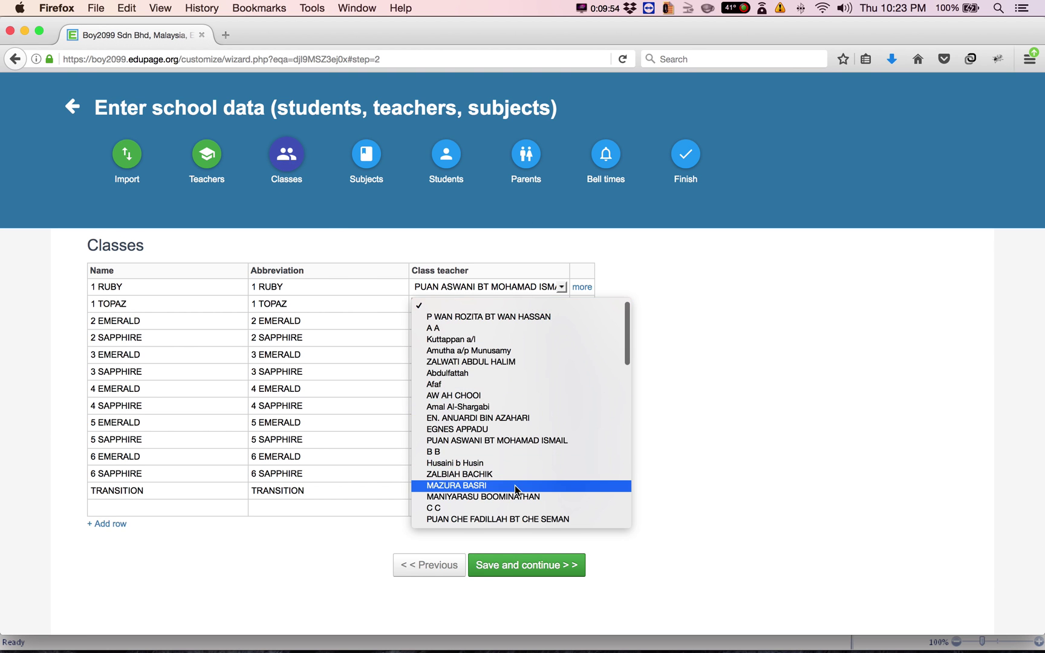
{"action": "left_click", "coordinate": [550, 485]}
{"action": "left_click", "coordinate": [561, 321]}
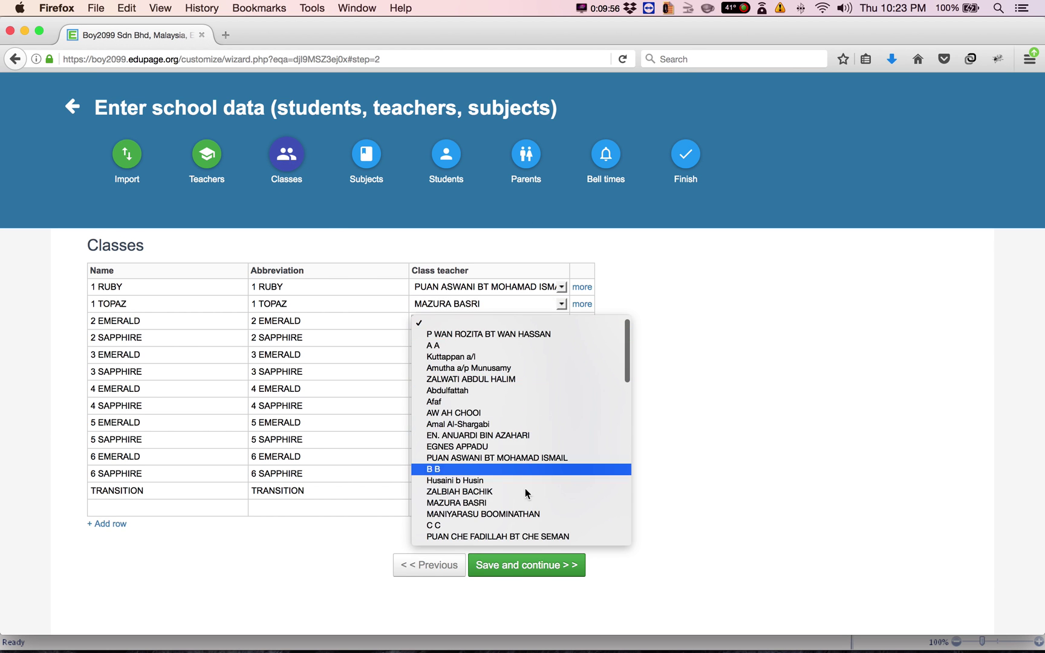
{"action": "left_click", "coordinate": [517, 527]}
{"action": "left_click", "coordinate": [561, 337]}
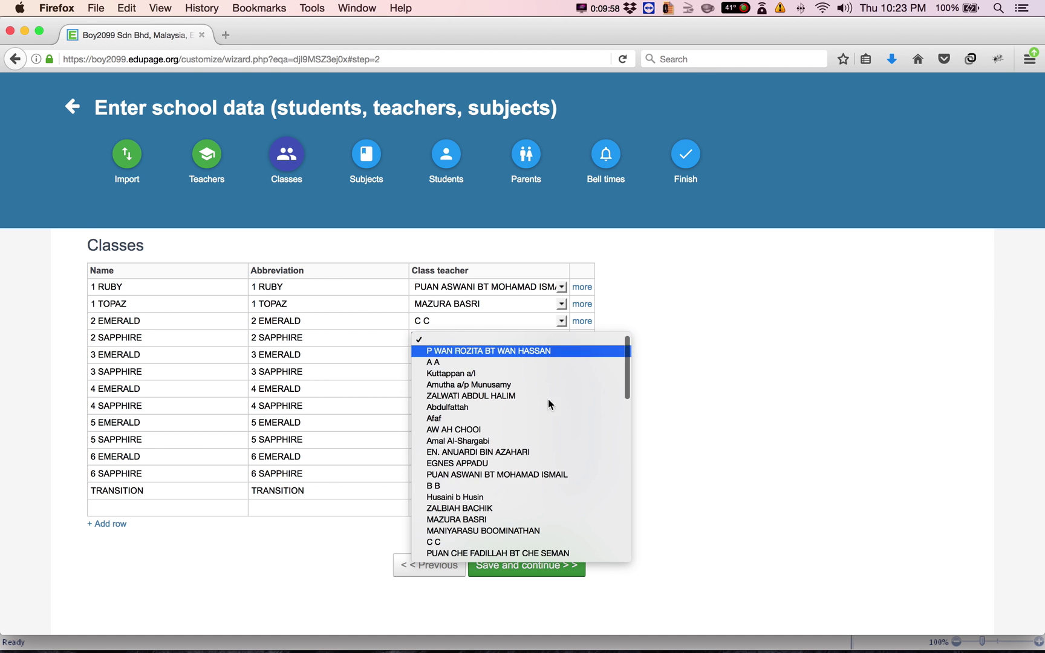
{"action": "left_click", "coordinate": [519, 568]}
{"action": "left_click", "coordinate": [520, 568]}
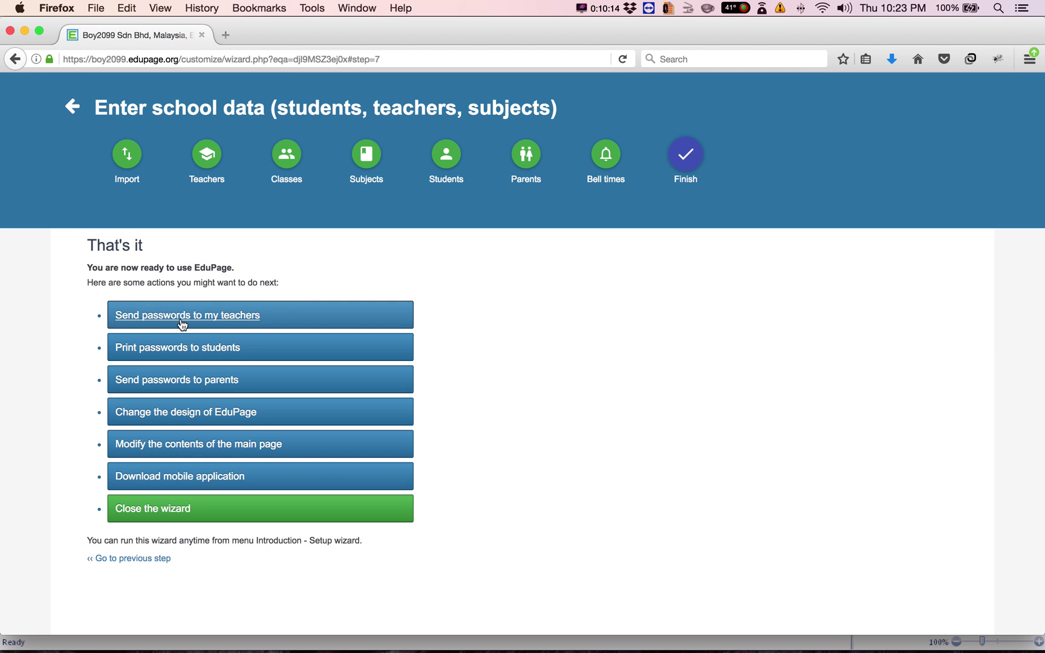
Select one teacher to receive login passwords and advance to the Emails step
{"action": "left_click", "coordinate": [181, 320]}
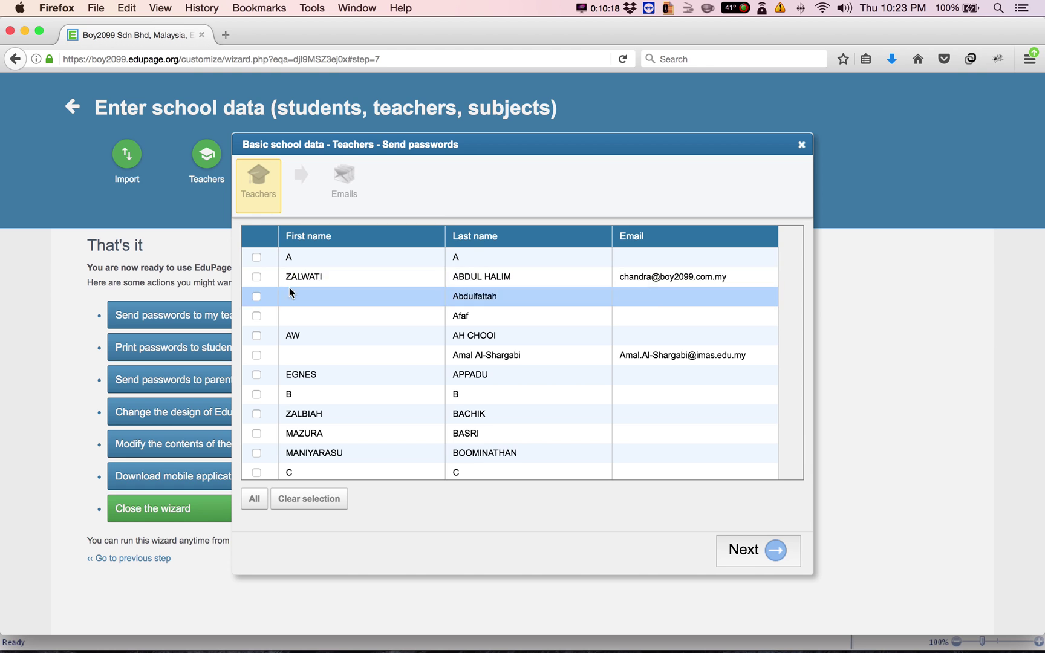
{"action": "left_click", "coordinate": [257, 277]}
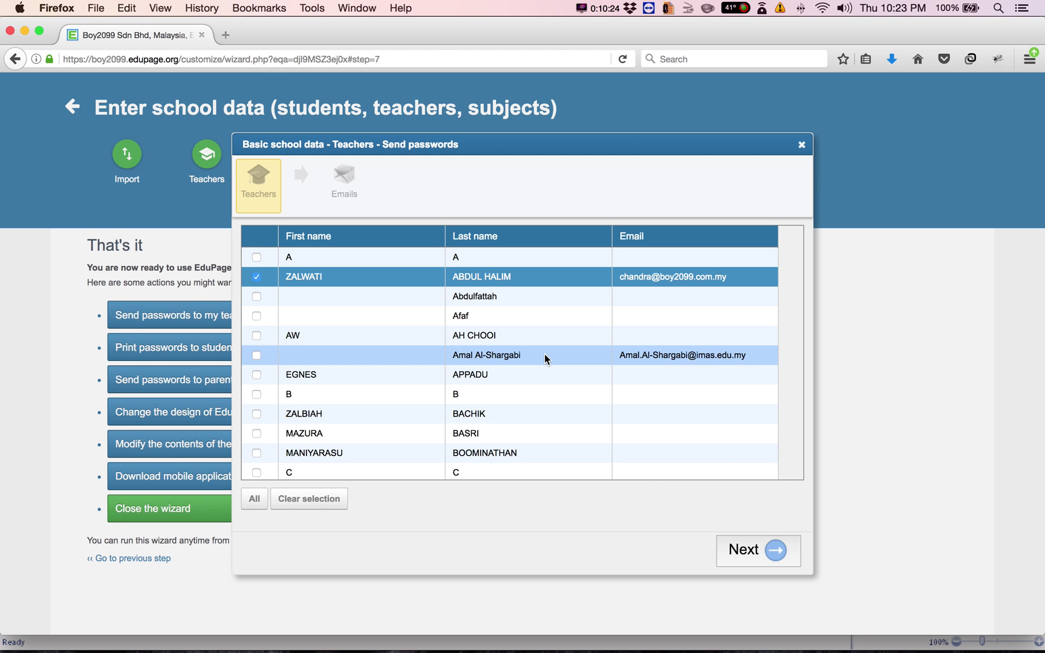
{"action": "scroll", "coordinate": [546, 359], "scroll_direction": "down", "scroll_amount": 20}
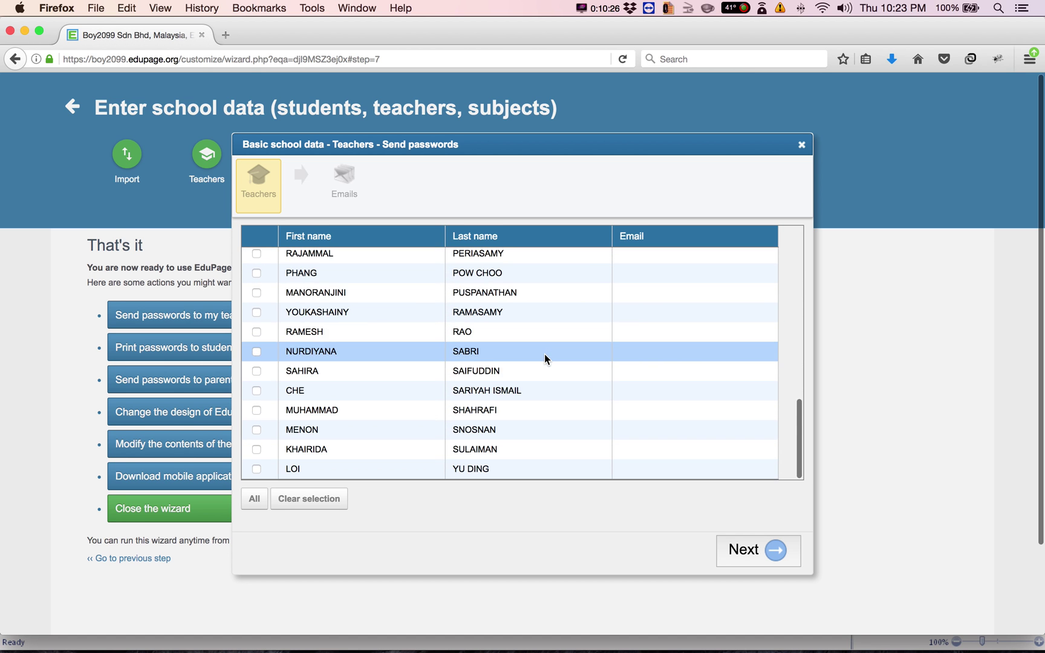
{"action": "scroll", "coordinate": [544, 358], "scroll_direction": "up", "scroll_amount": 20}
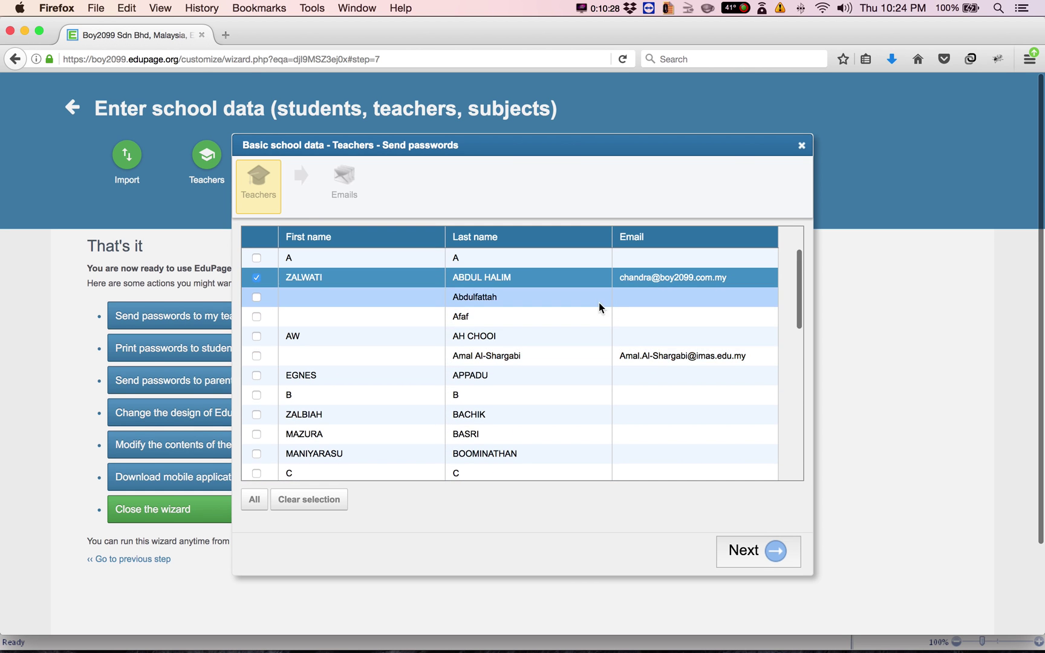
{"action": "left_click", "coordinate": [773, 552]}
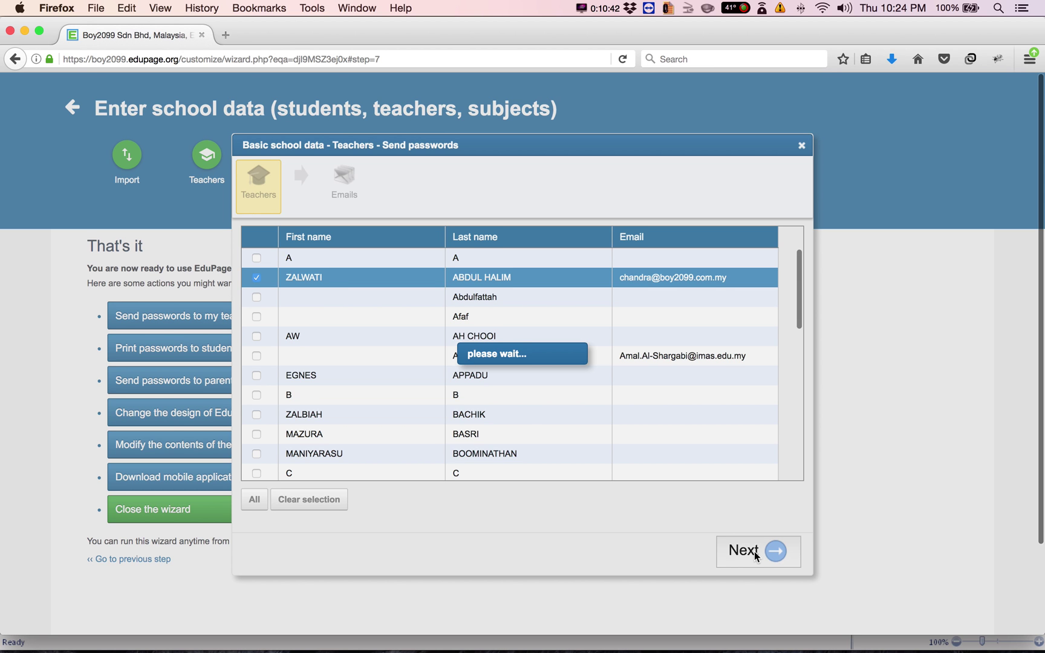
{"action": "scroll", "coordinate": [754, 556], "scroll_direction": "down", "scroll_amount": 3}
{"action": "scroll", "coordinate": [754, 555], "scroll_direction": "up", "scroll_amount": 3}
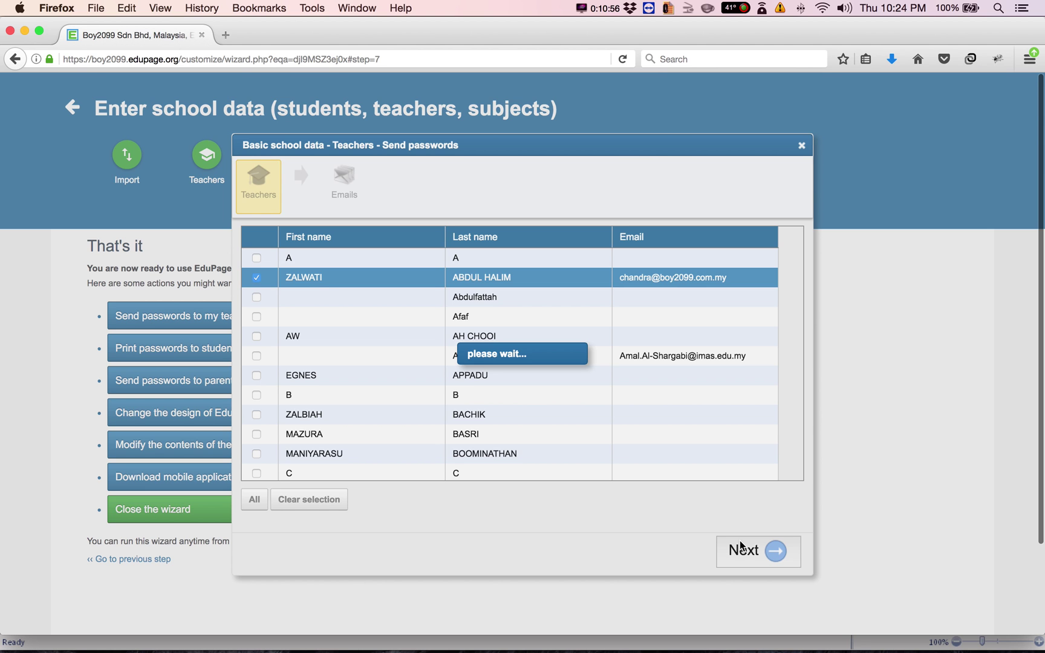
{"action": "left_click", "coordinate": [604, 9]}
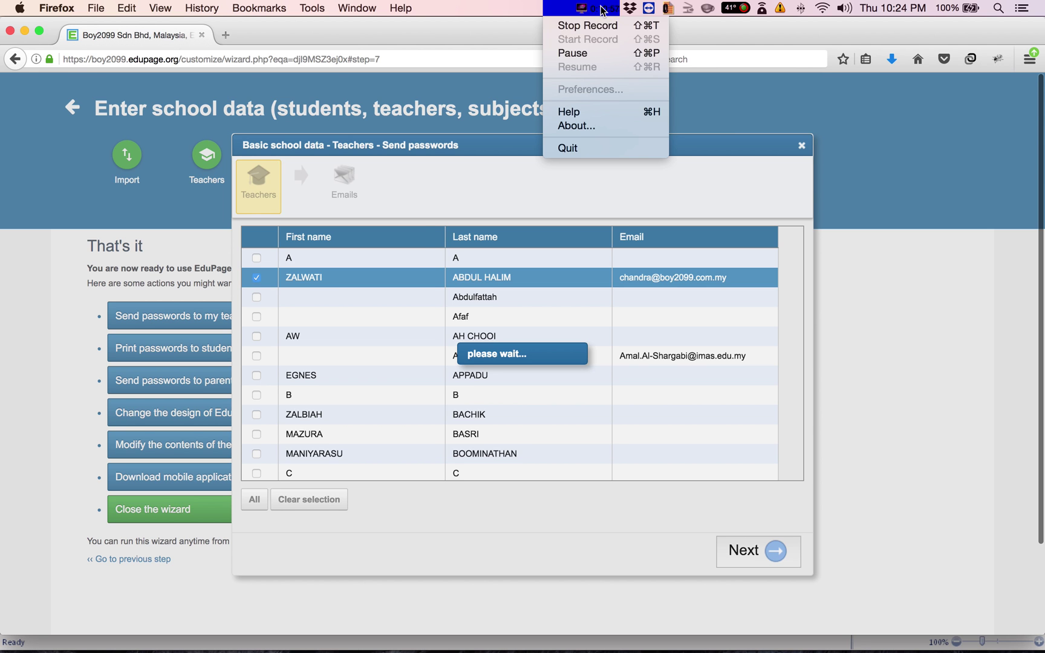
{"action": "left_click", "coordinate": [601, 53]}
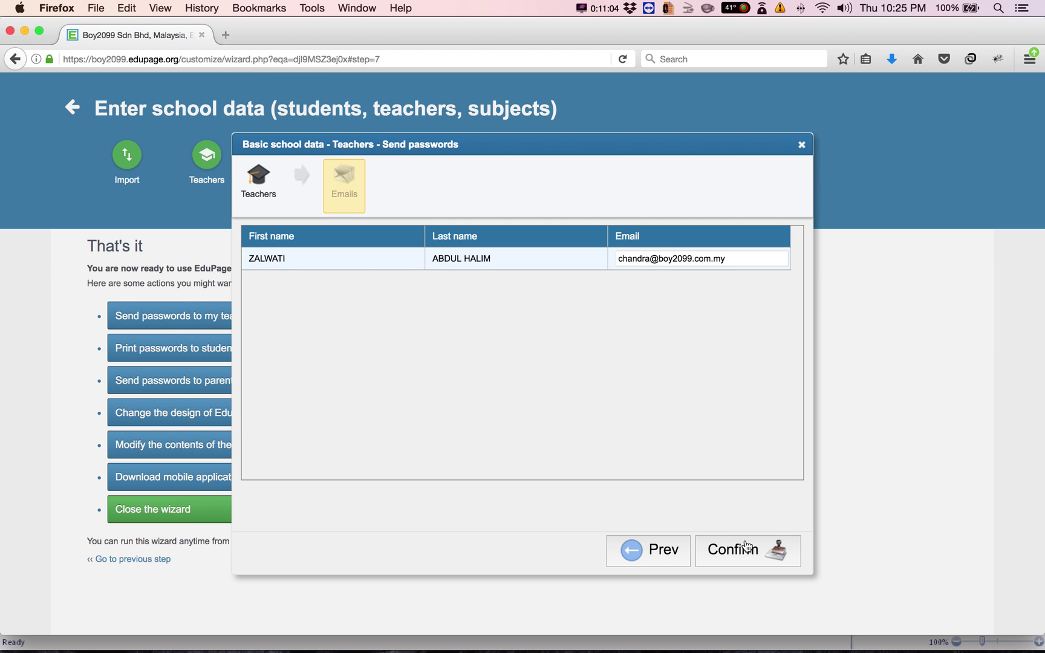
Confirm sending the login password to the selected teacher
{"action": "left_click", "coordinate": [748, 546]}
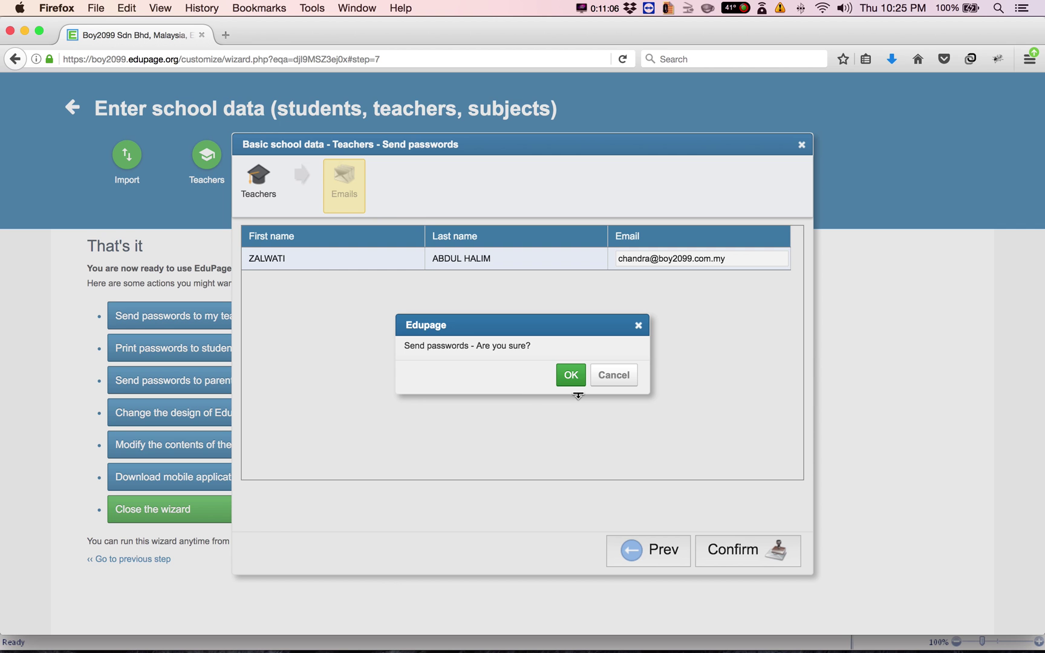
{"action": "left_click", "coordinate": [572, 374]}
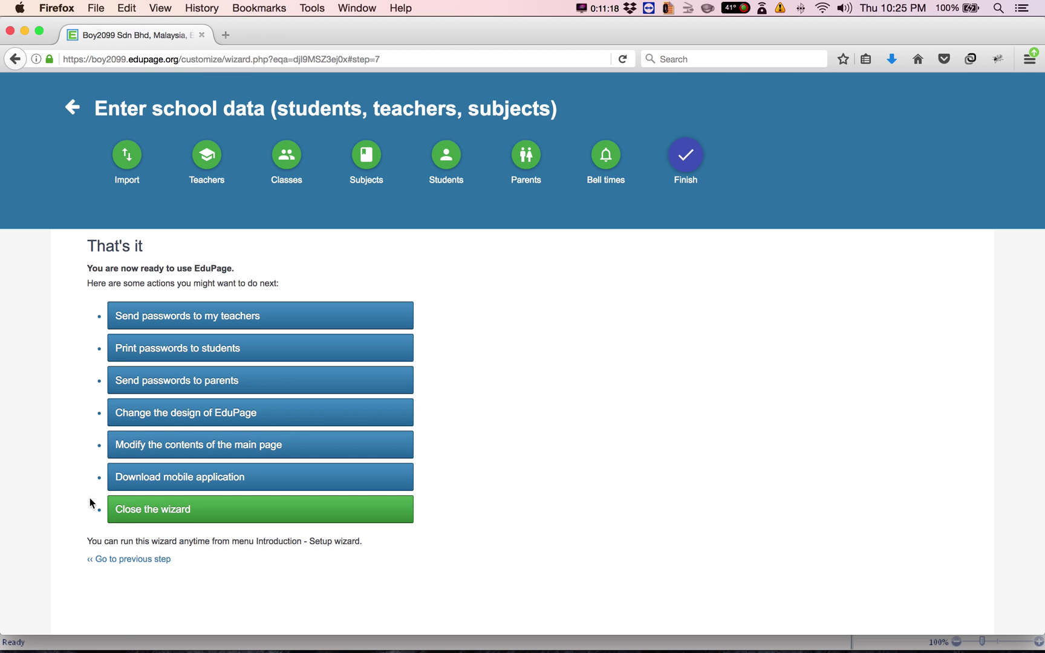
Close the wizard and browse the Start page's module tiles and News section
{"action": "left_click", "coordinate": [135, 514]}
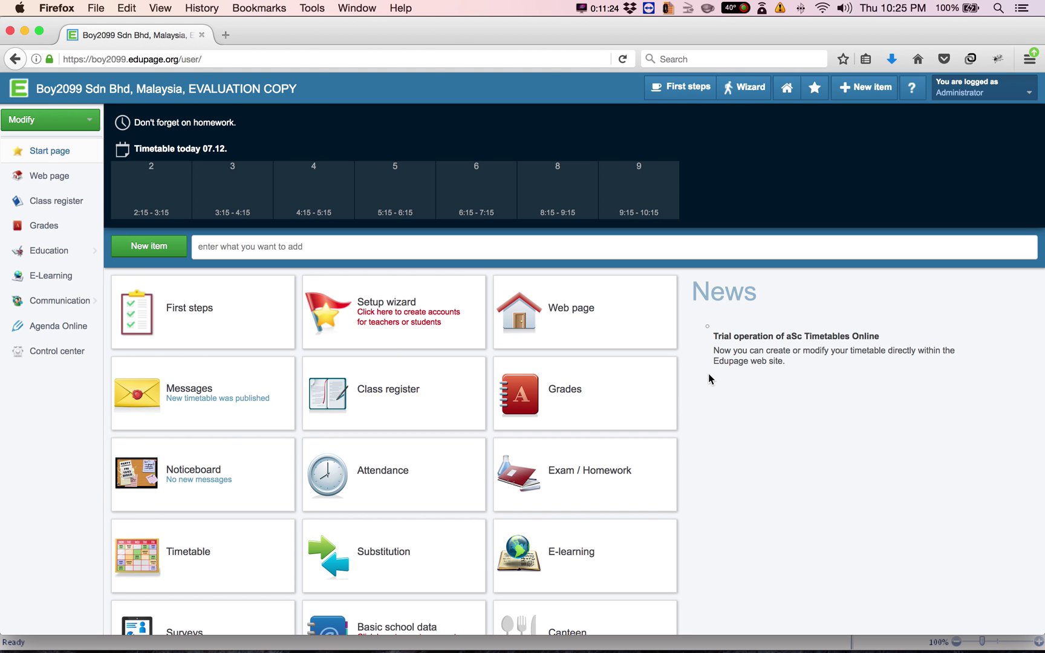
{"action": "scroll", "coordinate": [710, 379], "scroll_direction": "down", "scroll_amount": 3}
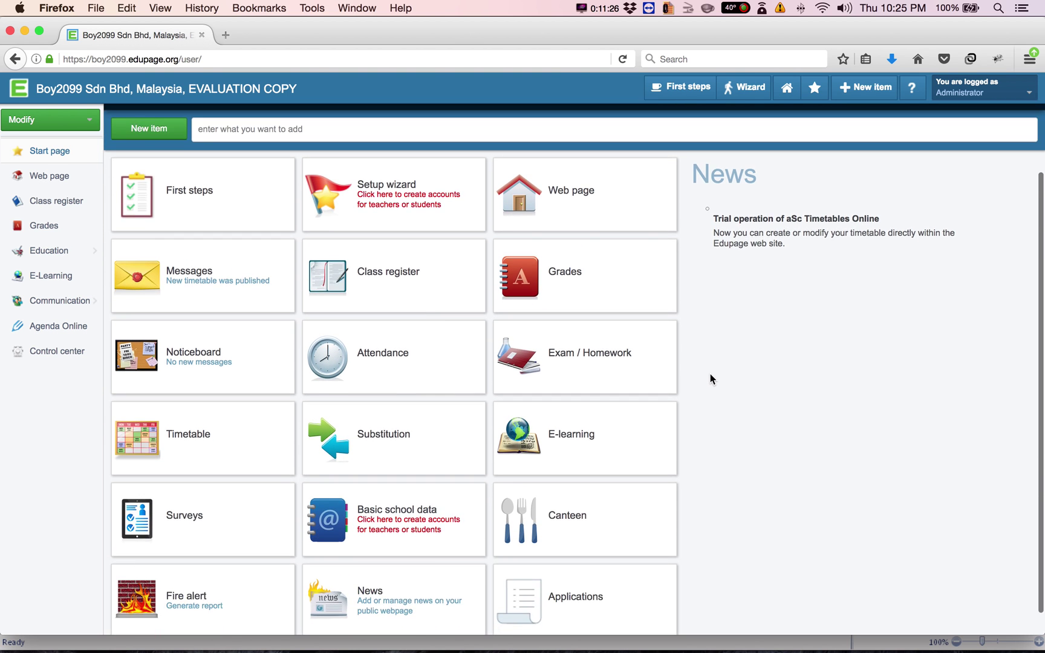
{"action": "scroll", "coordinate": [710, 379], "scroll_direction": "down", "scroll_amount": 1}
{"action": "scroll", "coordinate": [710, 376], "scroll_direction": "up", "scroll_amount": 5}
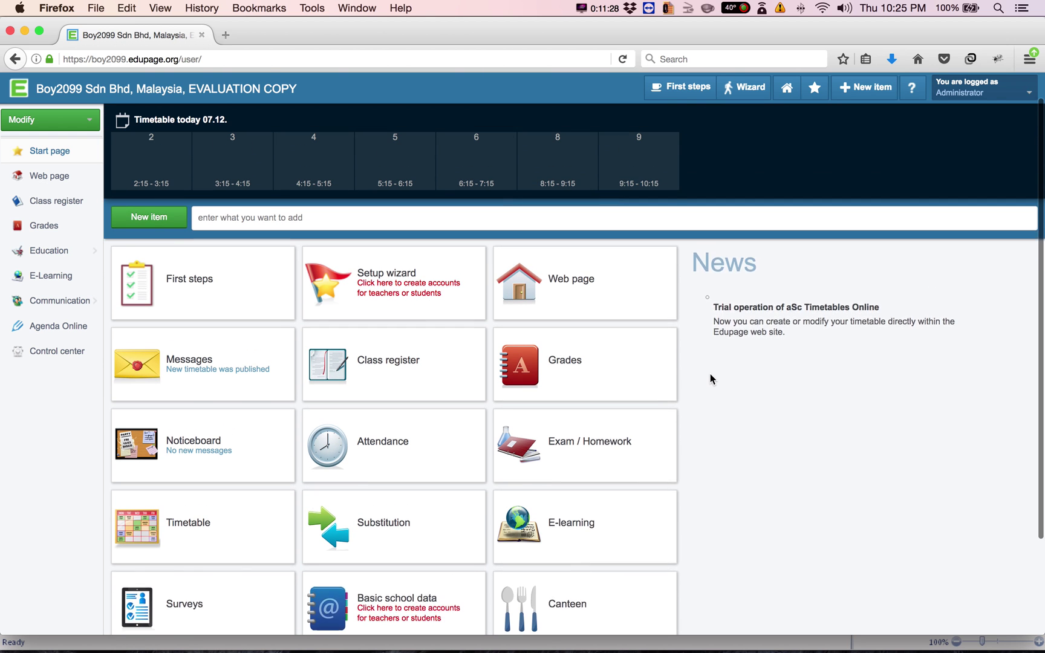
{"action": "scroll", "coordinate": [710, 379], "scroll_direction": "down", "scroll_amount": 4}
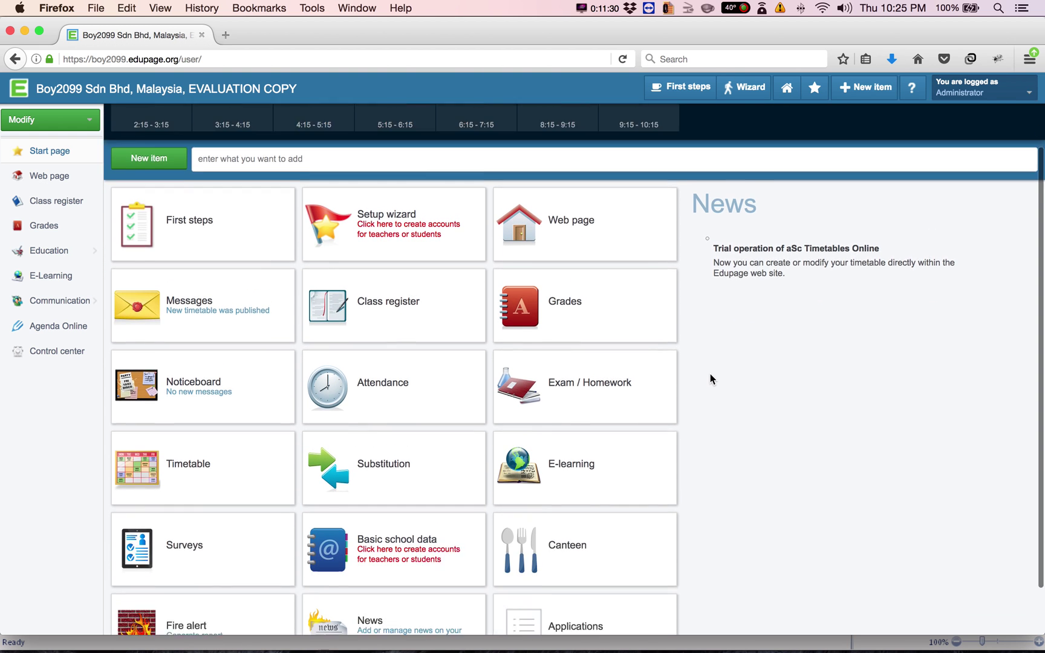